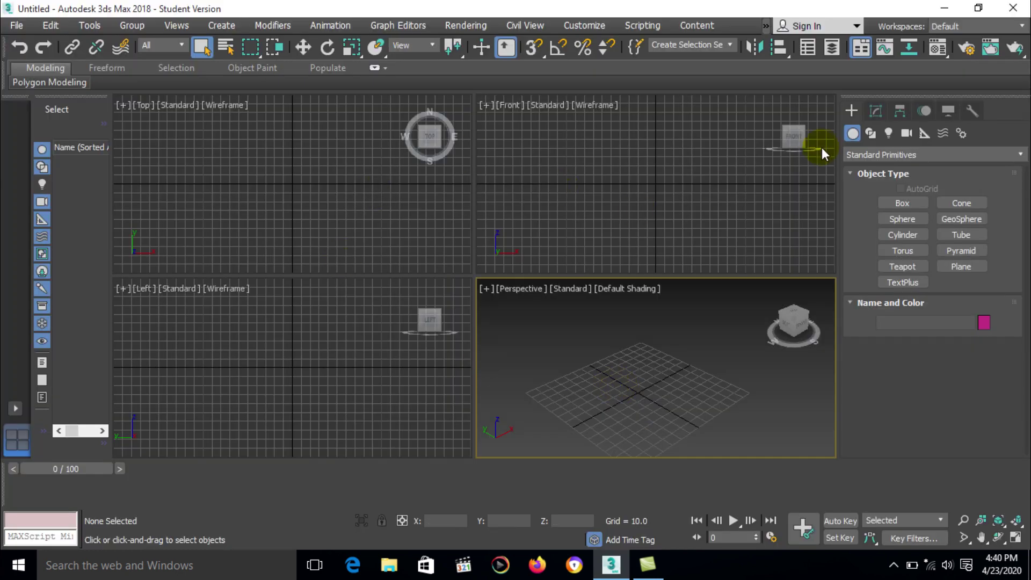
Create a PF Source particle emitter about 129 by 237 units in the Top view and advance the animation to frame 15
click(871, 156)
click(875, 212)
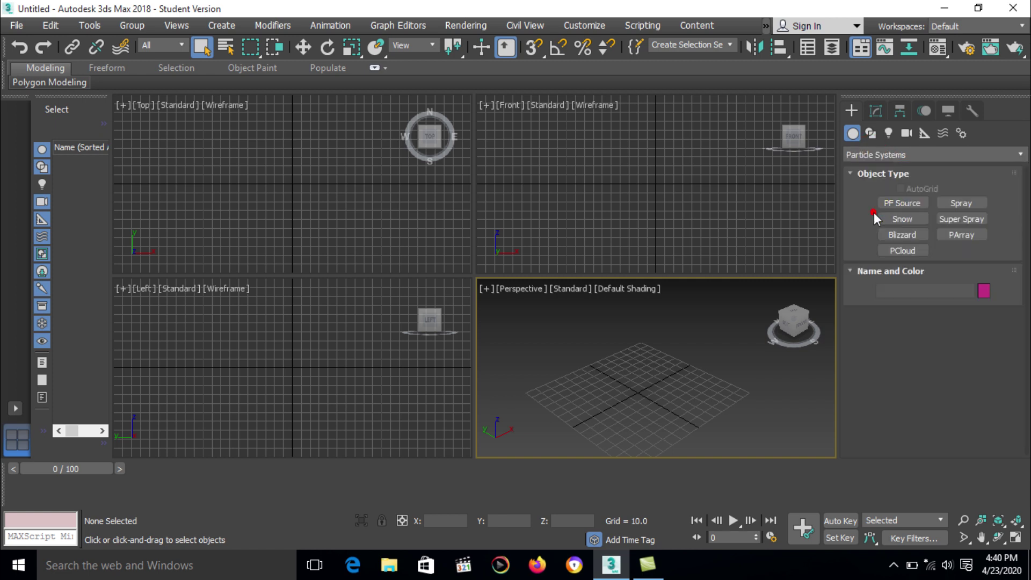
click(901, 203)
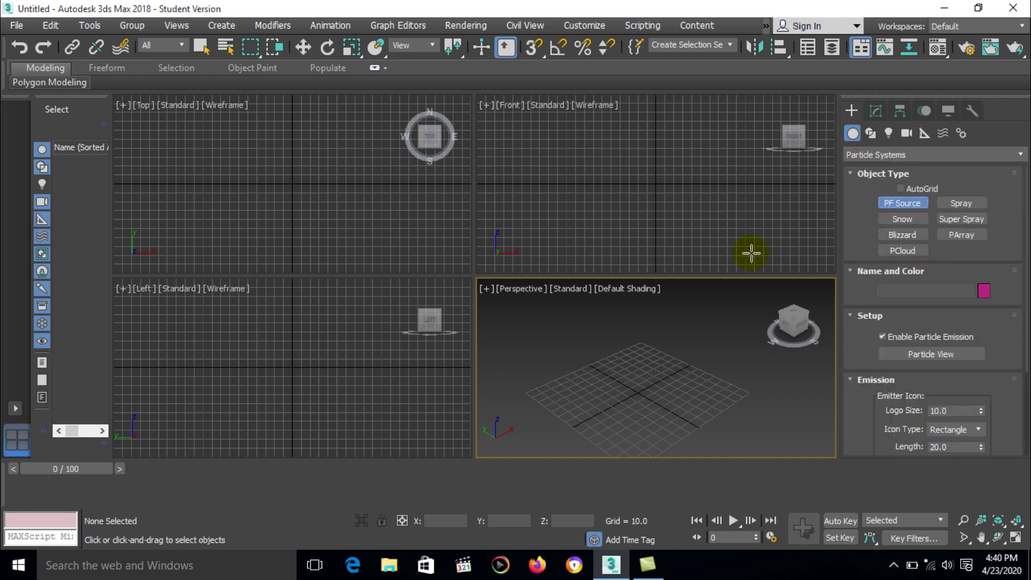
drag(156, 128, 368, 244)
mouse_move(194, 450)
mouse_down()
mouse_move(210, 450)
mouse_move(81, 447)
mouse_move(256, 441)
mouse_move(46, 456)
mouse_move(190, 450)
mouse_up()
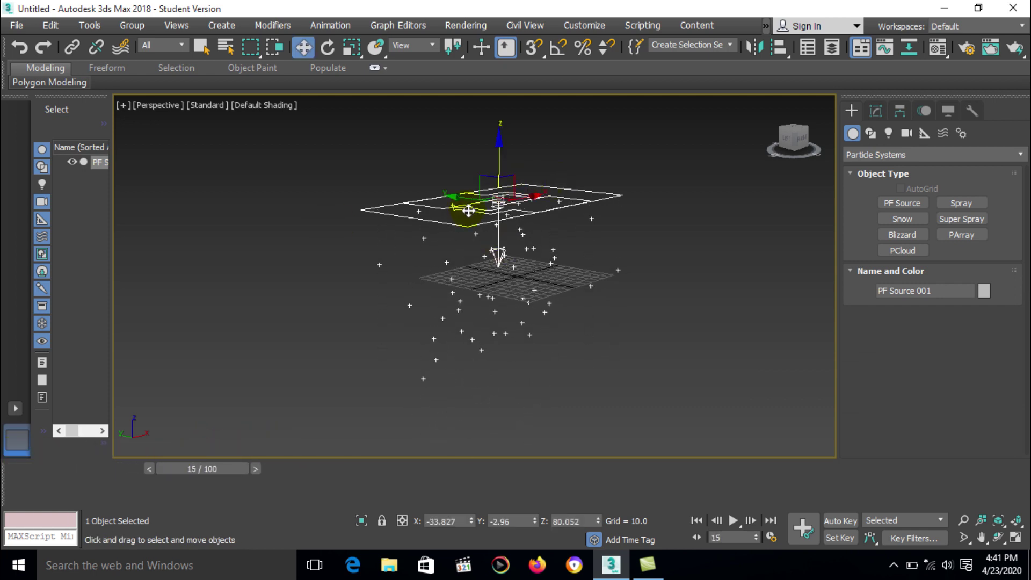
Set the PF Source emitter's logo size to about 108.8 and its icon type to Rectangle
click(876, 112)
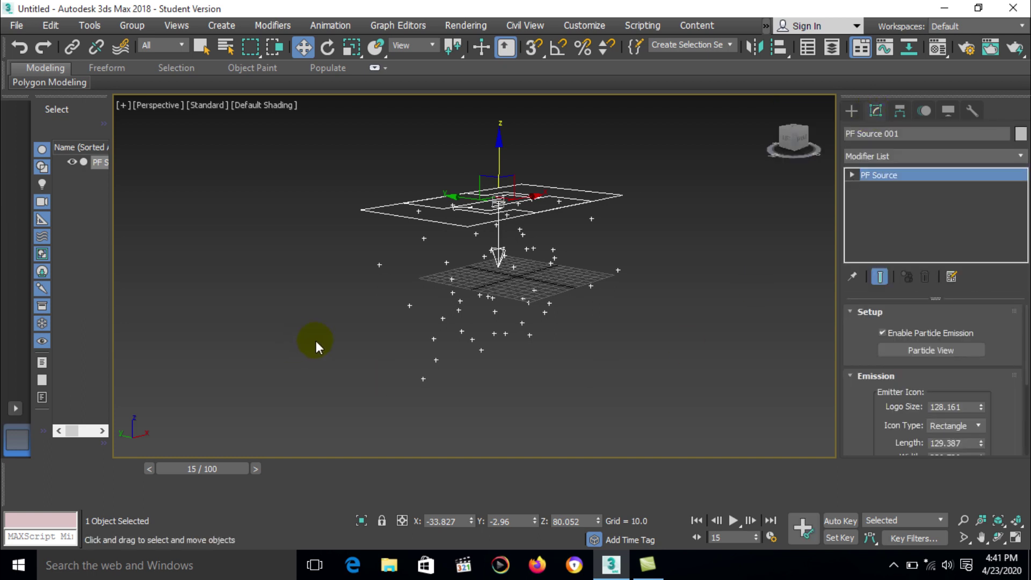
scroll(607, 317, down, 3)
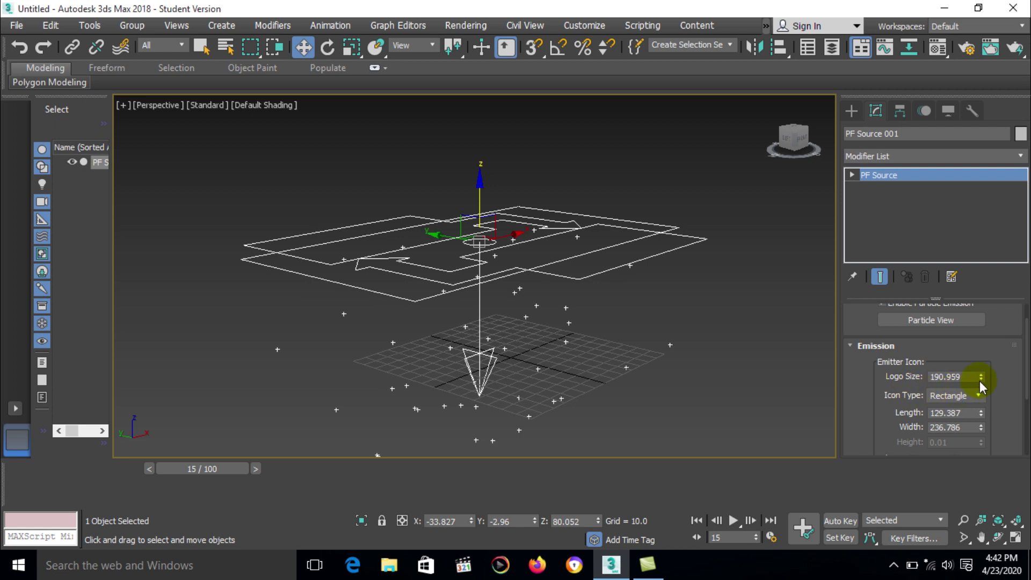
drag(981, 377, 980, 416)
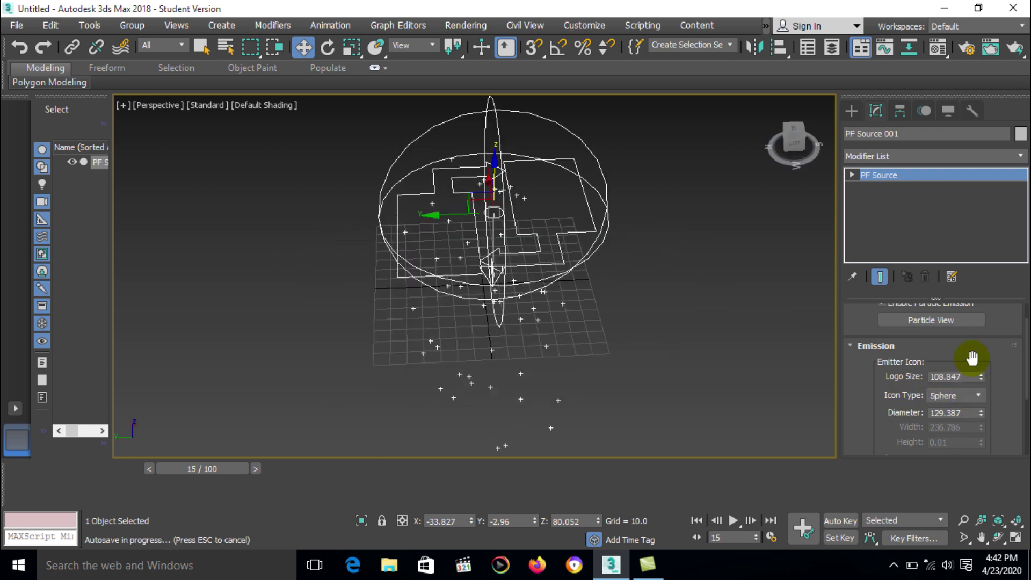
click(970, 400)
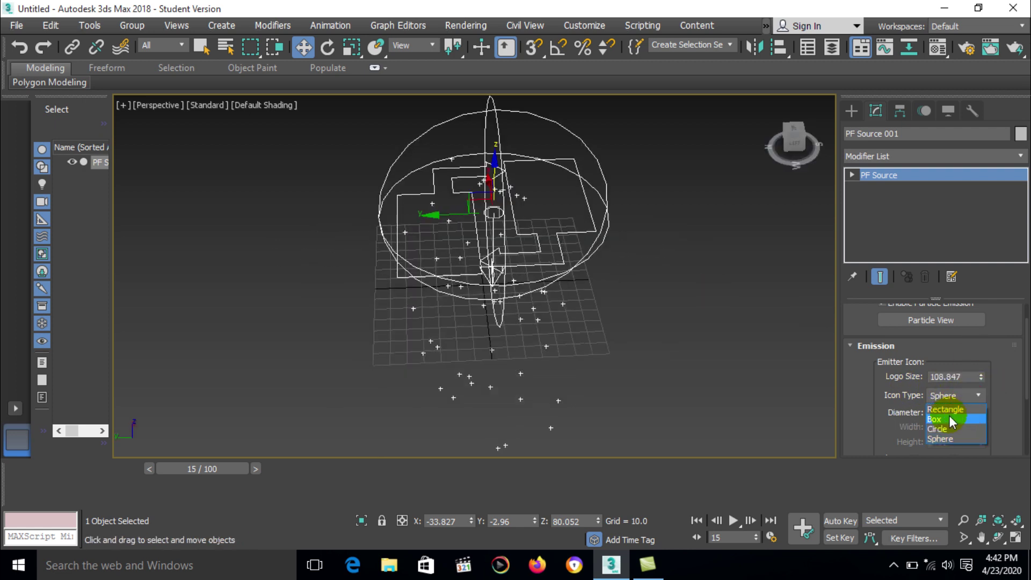
click(950, 410)
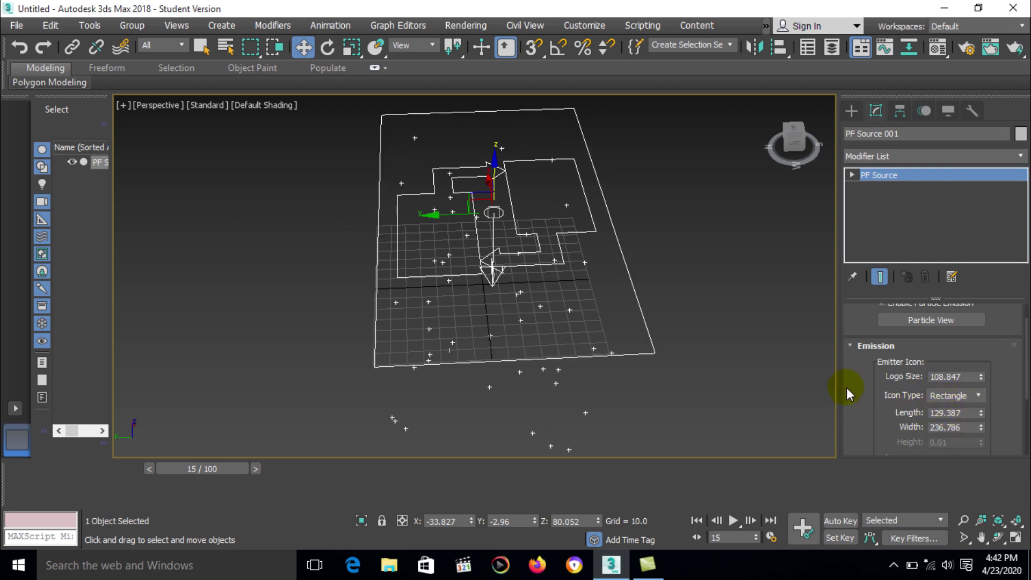
Enlarge the emitter icon to a length of about 190.2 and a width of about 265.2
scroll(878, 398, down, 2)
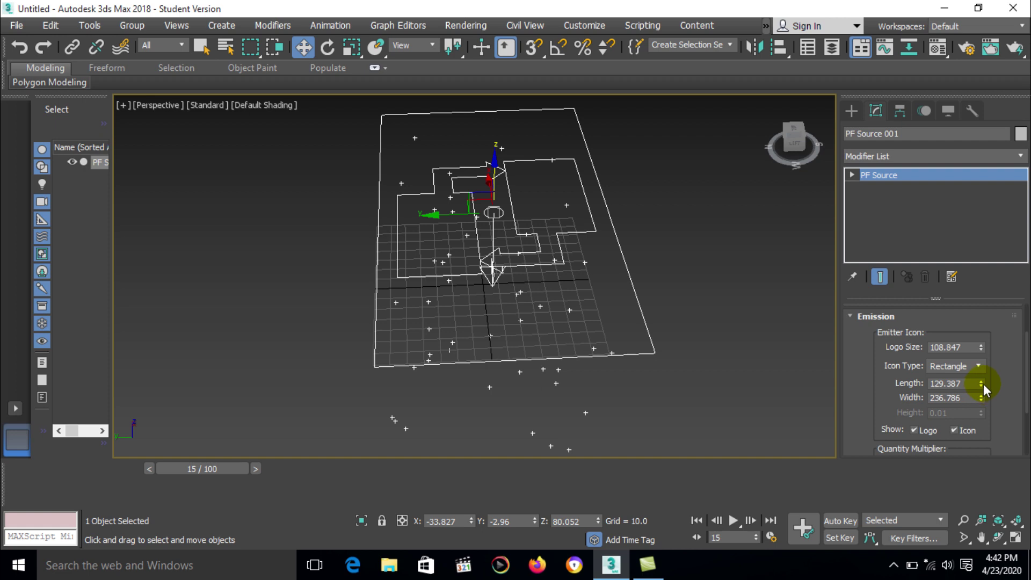
drag(981, 384, 975, 336)
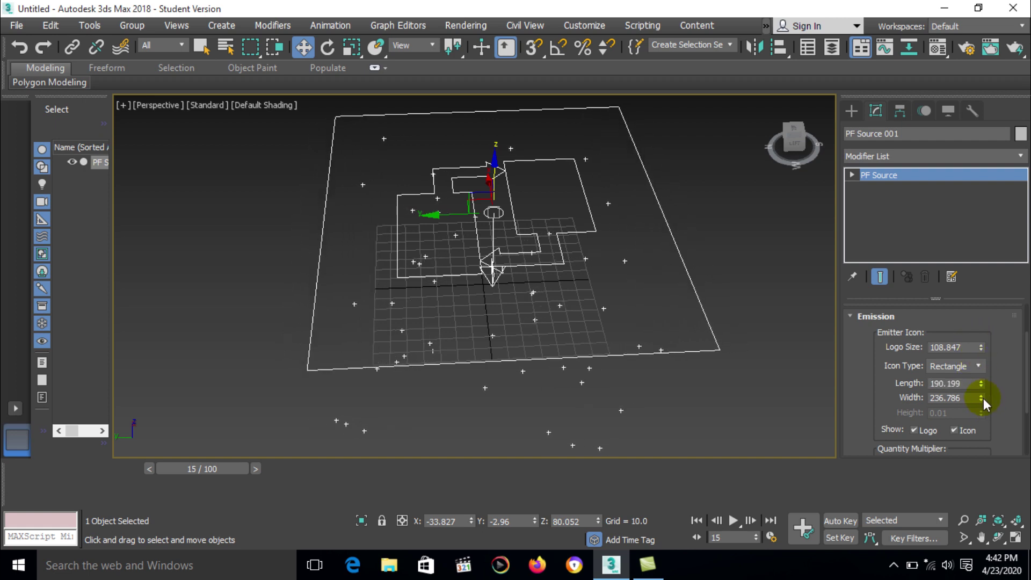
mouse_move(984, 398)
mouse_down()
mouse_move(974, 356)
mouse_move(975, 395)
mouse_up()
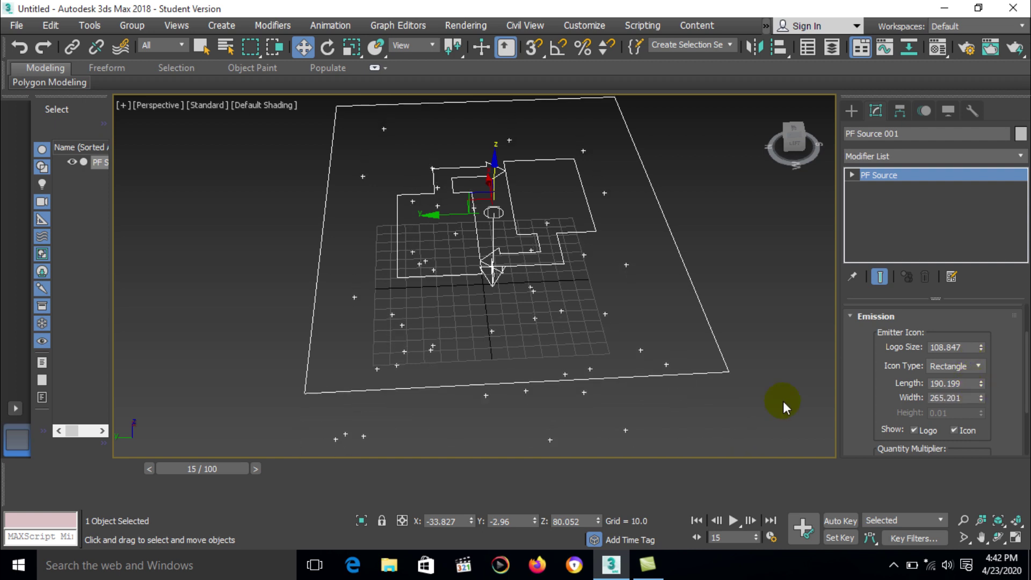
middle_drag(783, 407, 662, 341)
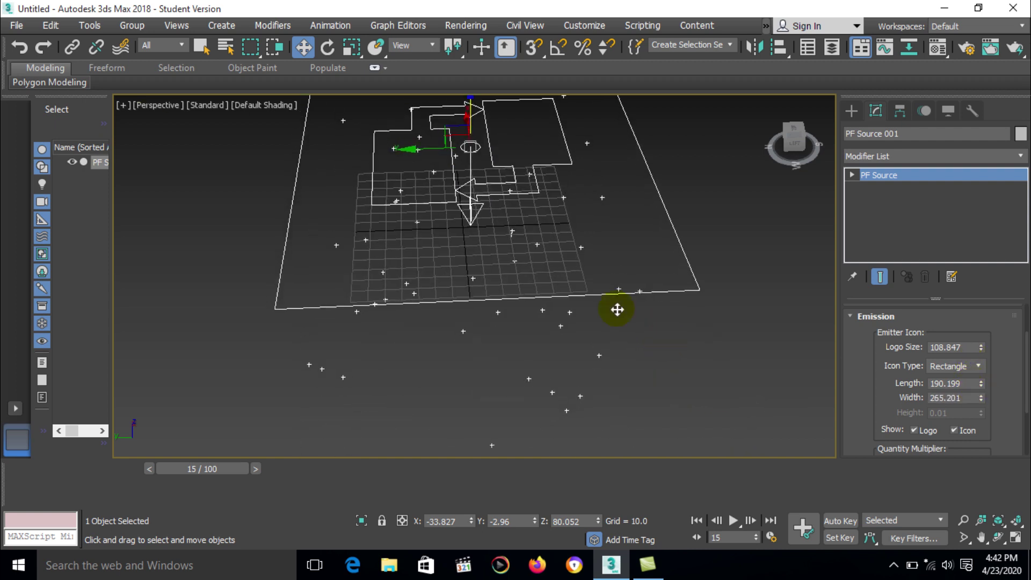
scroll(874, 356, down, 3)
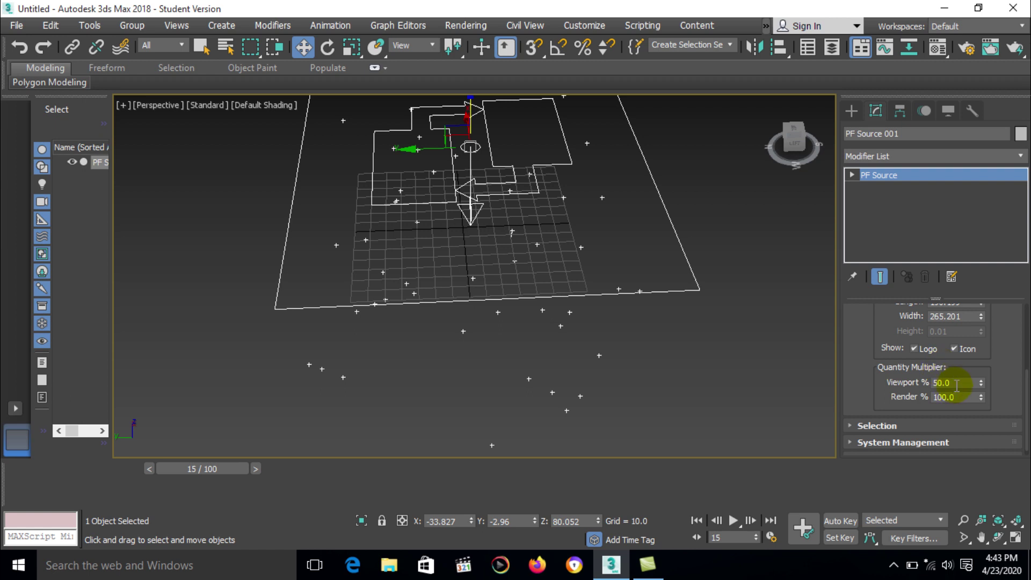
alt+middle_drag(563, 363, 582, 308)
middle_drag(638, 341, 630, 363)
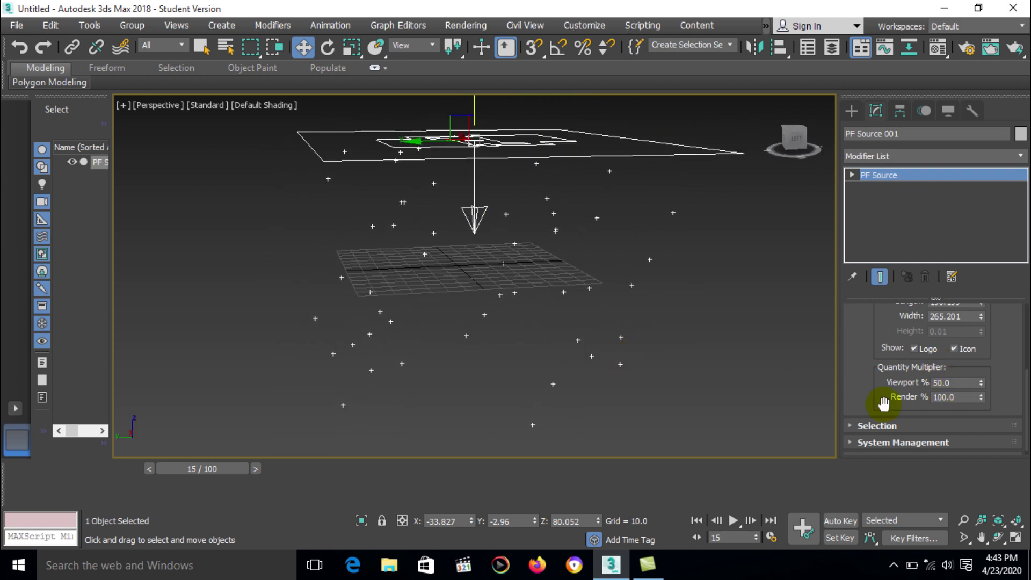
key(Delete)
click(491, 156)
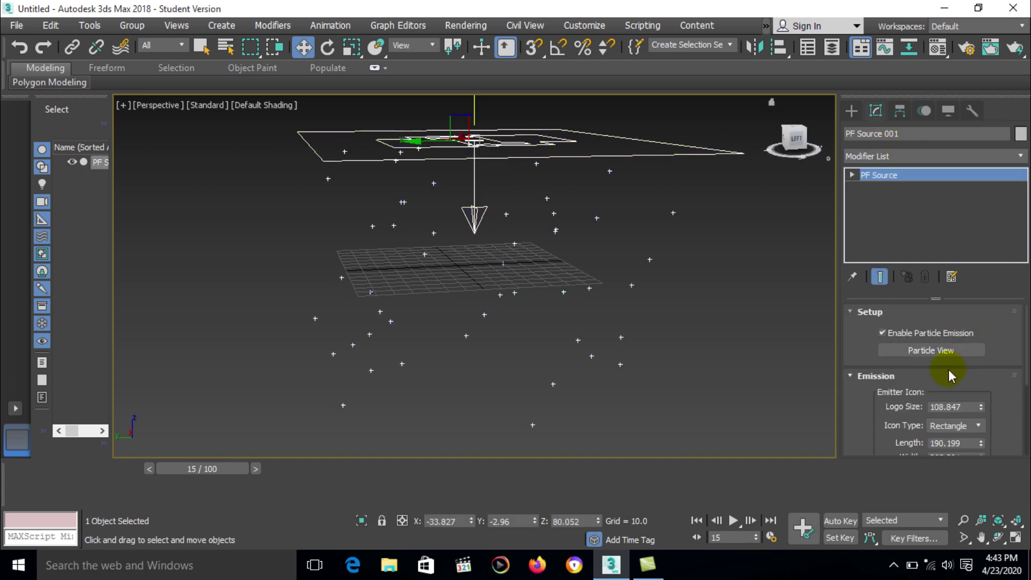
Open Particle View for the PF Source and move its window clear of the emitter in the viewport
click(913, 354)
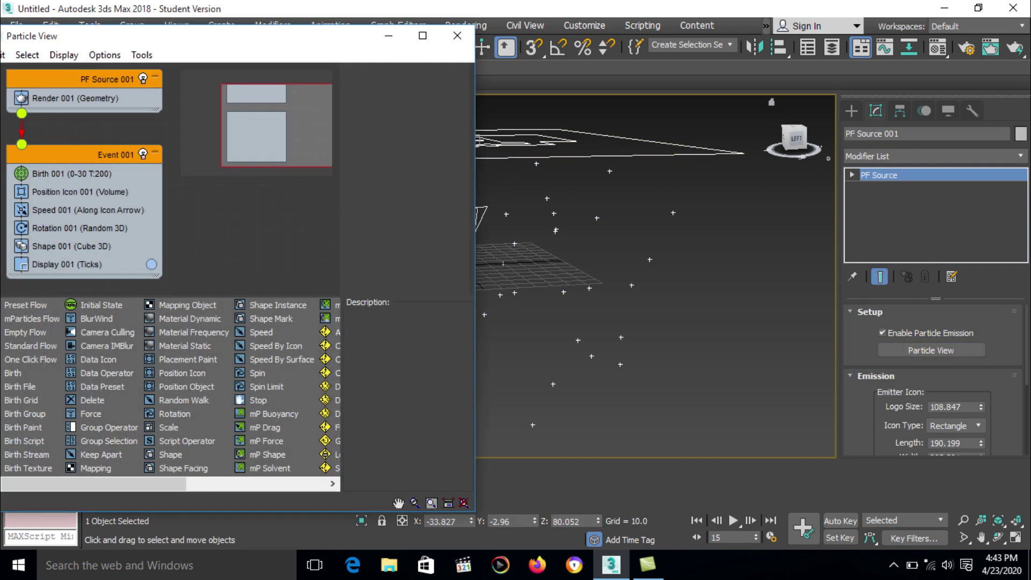
drag(170, 59, 791, 71)
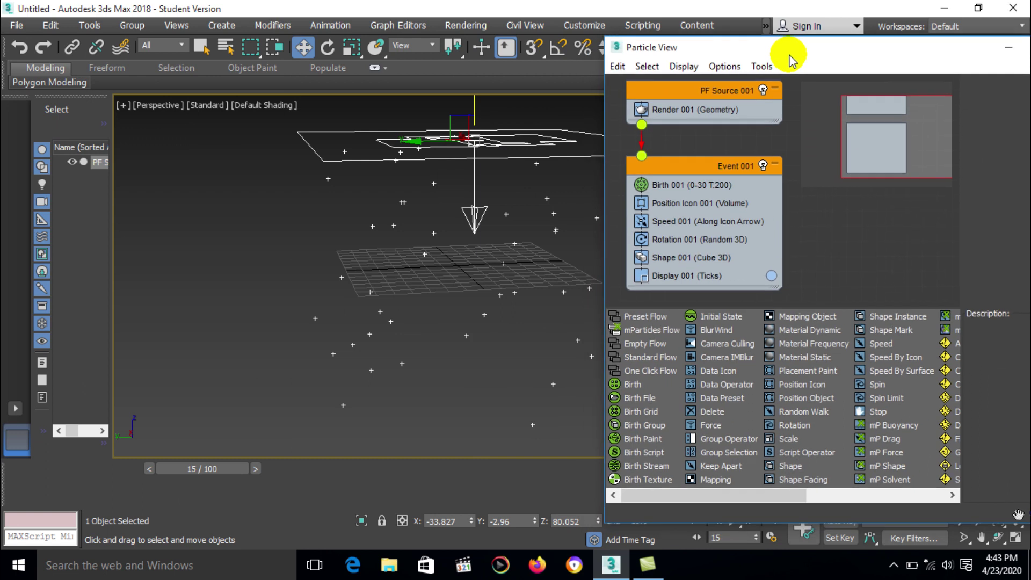
middle_drag(535, 232, 431, 234)
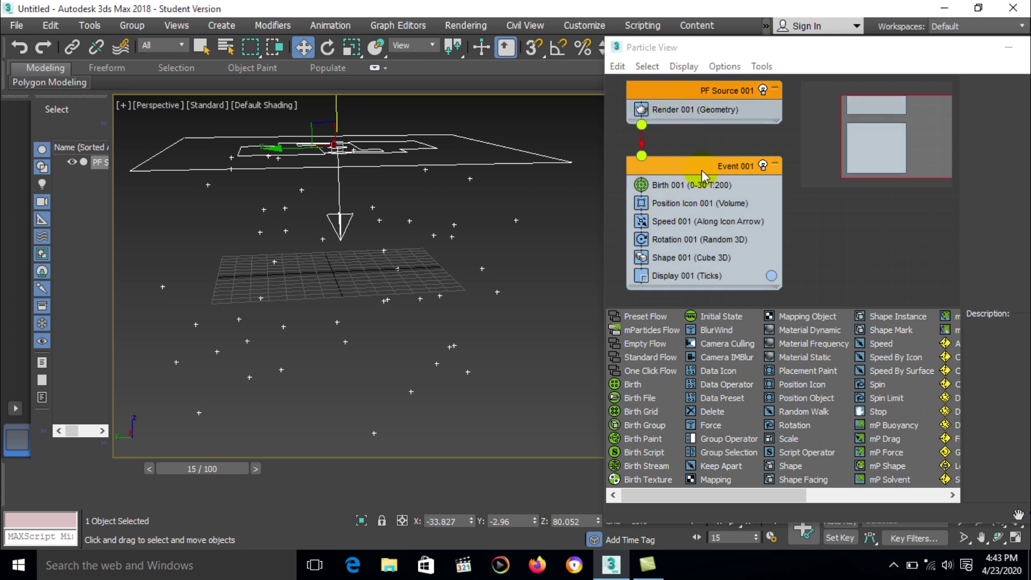
mouse_move(693, 168)
mouse_down()
mouse_move(709, 152)
mouse_move(670, 175)
mouse_move(694, 173)
mouse_move(672, 168)
mouse_up()
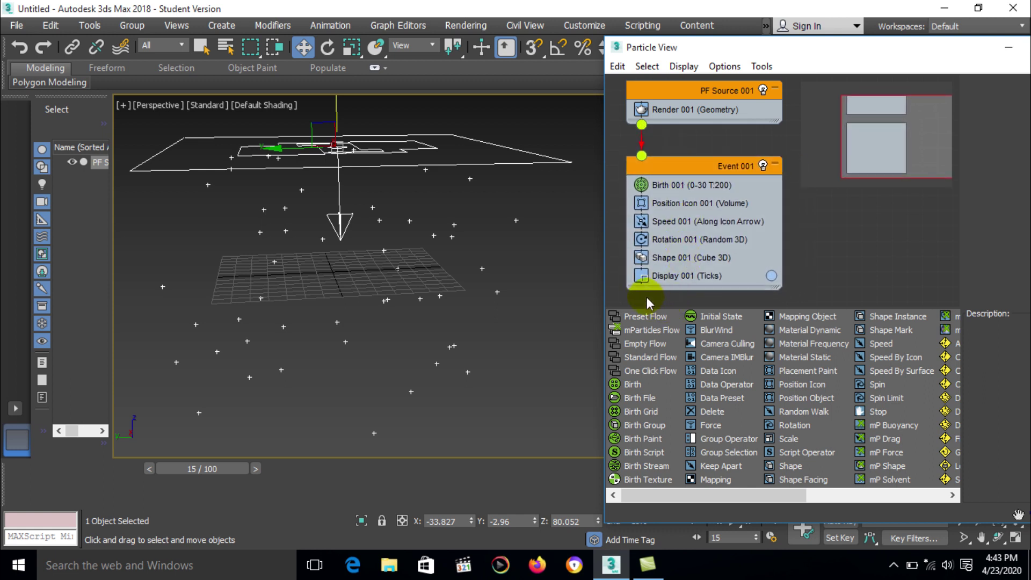
Set the display type of the Display 001 operator in Event 001 to Geometry
click(664, 275)
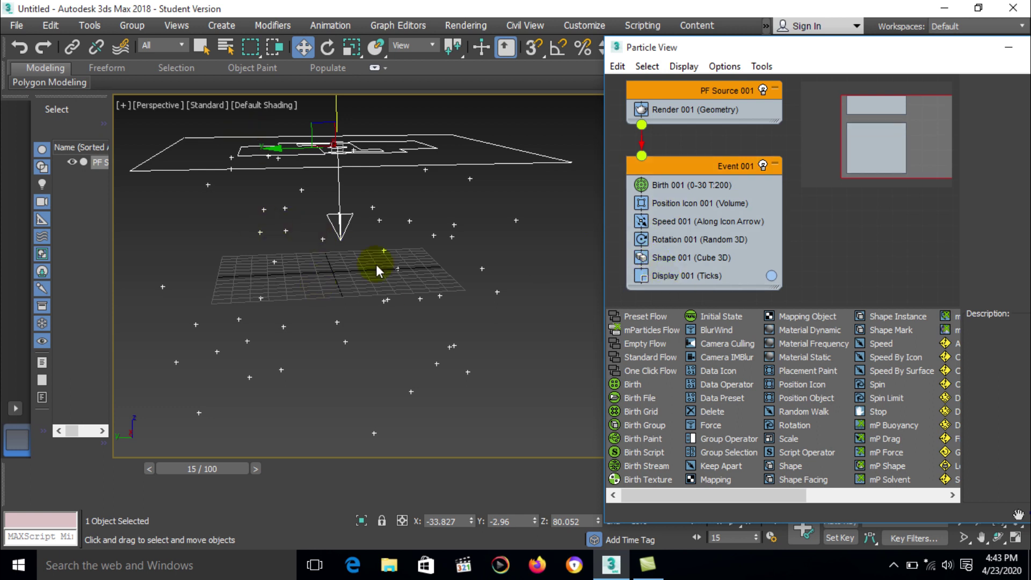
click(652, 278)
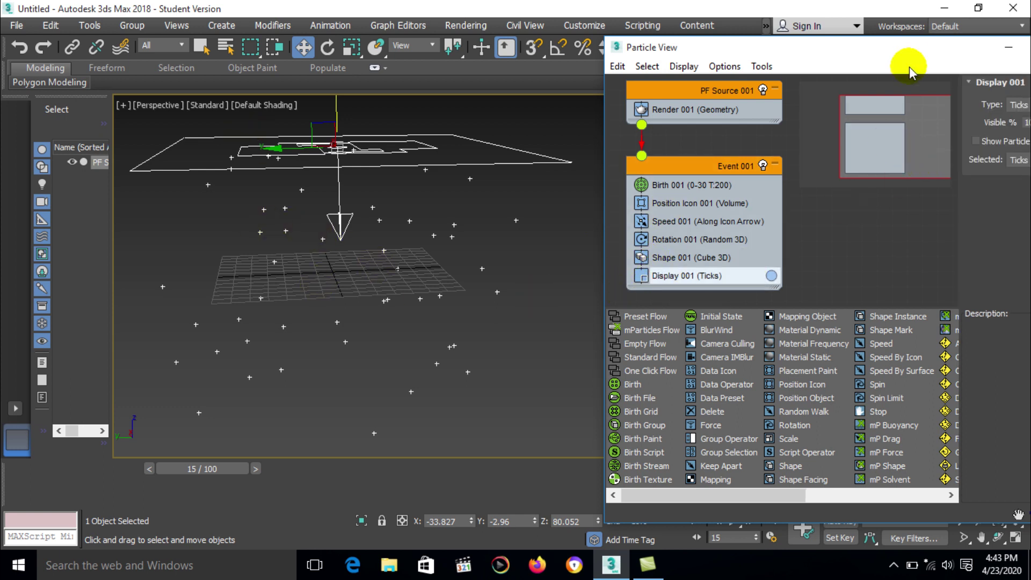
drag(910, 66, 837, 95)
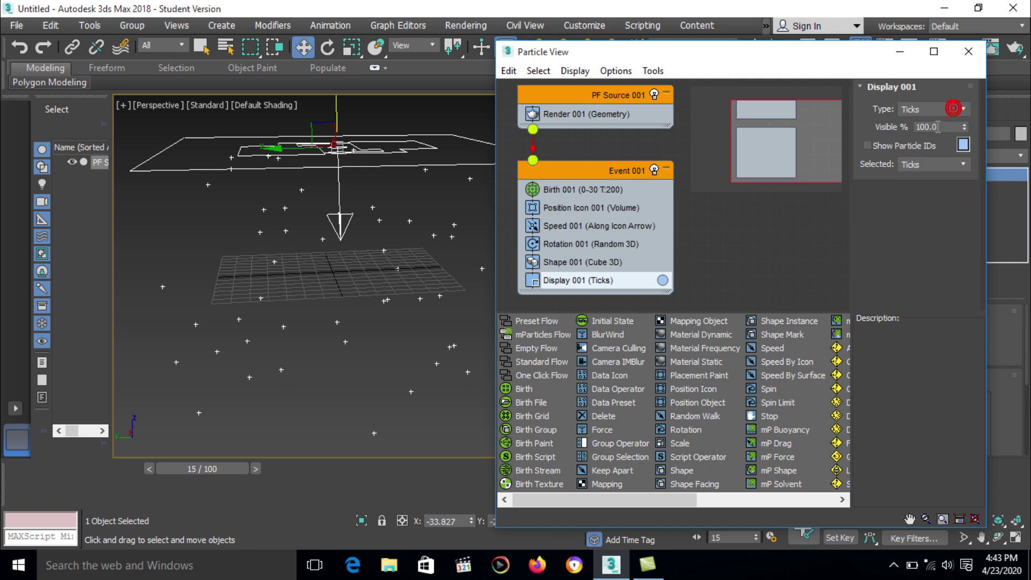
click(935, 110)
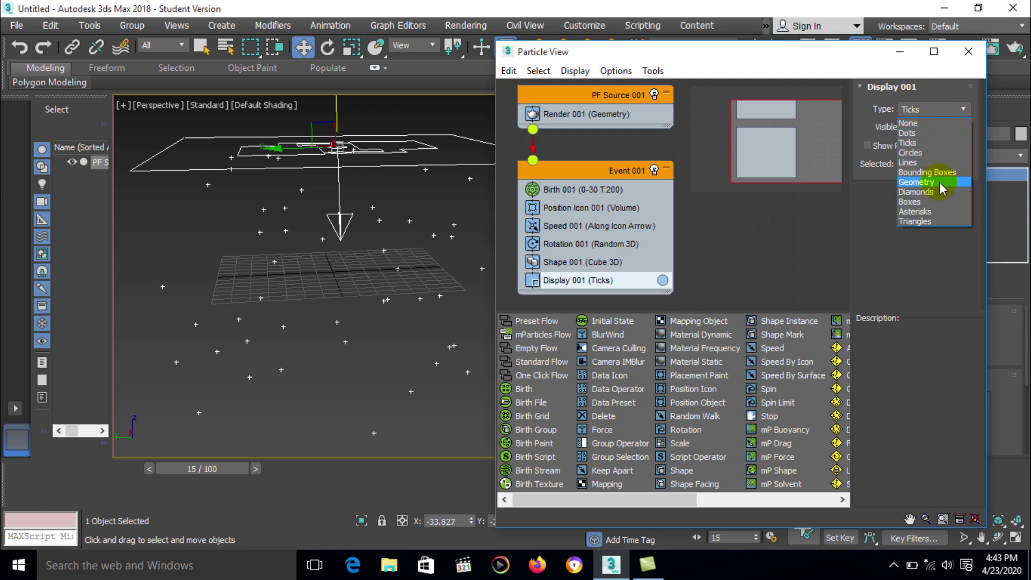
click(939, 182)
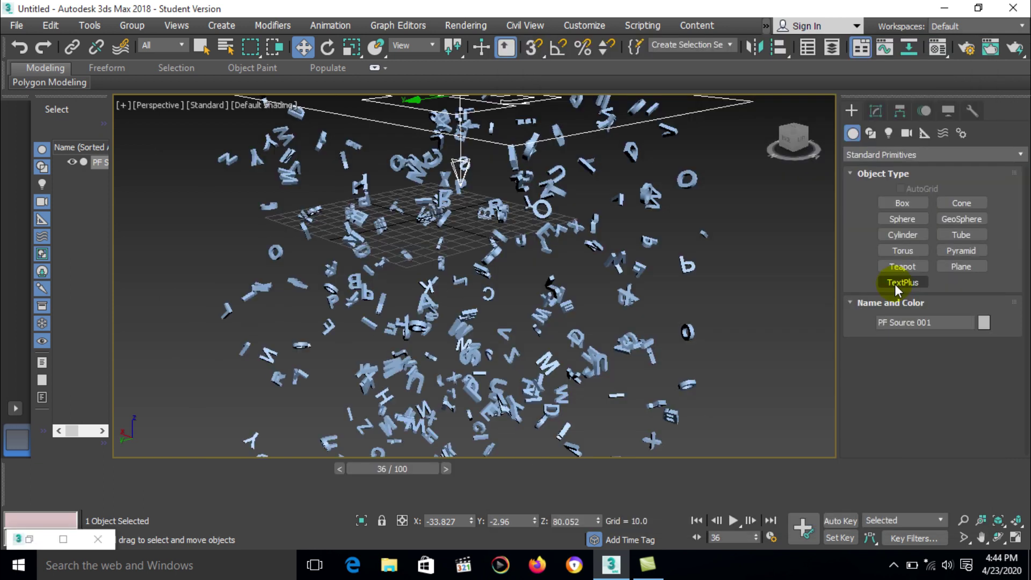
Create a non-italic TextPlus object reading "V IMAGE" beside the falling letters in the Perspective view
click(895, 284)
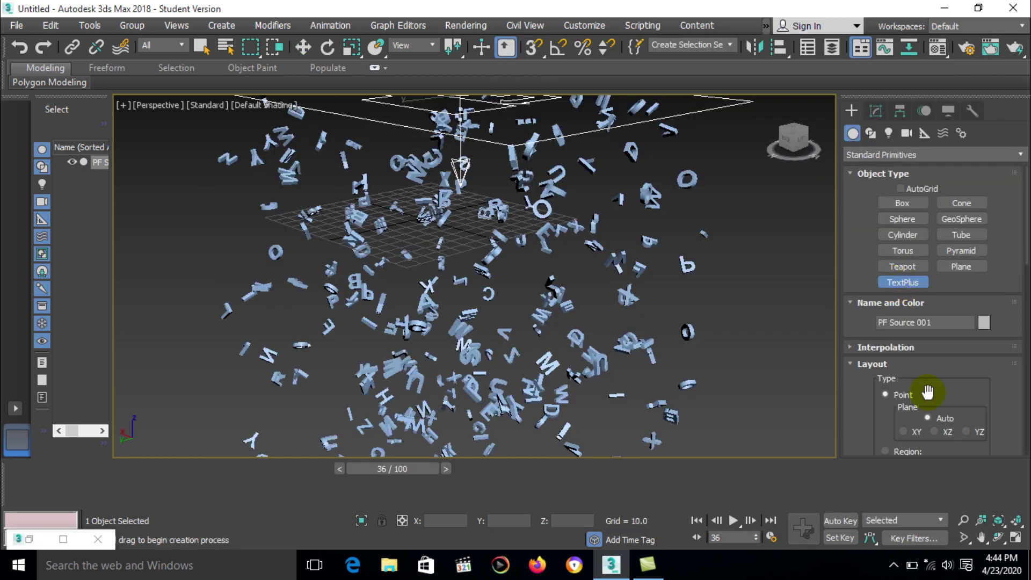
drag(928, 387, 903, 156)
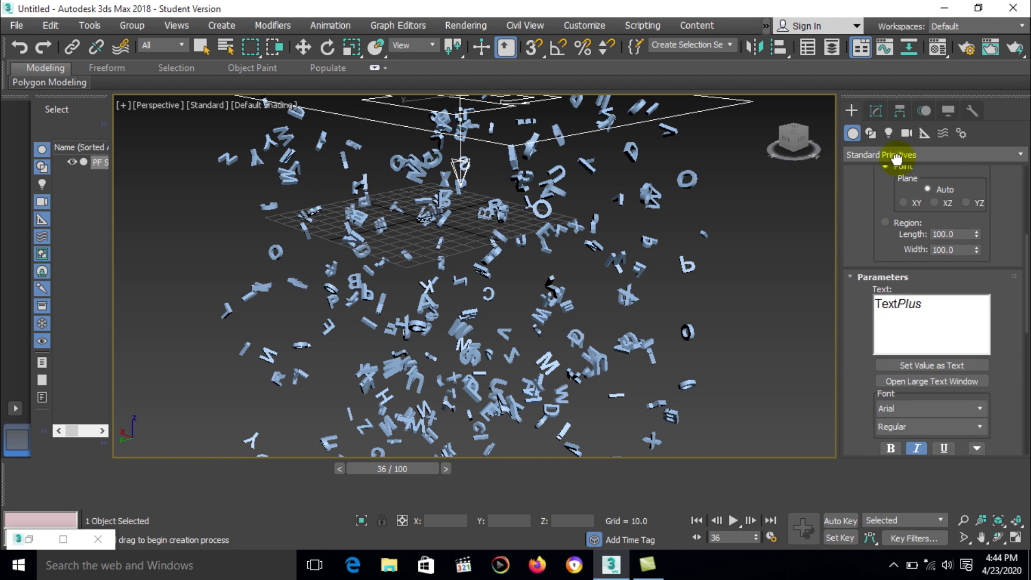
double_click(932, 296)
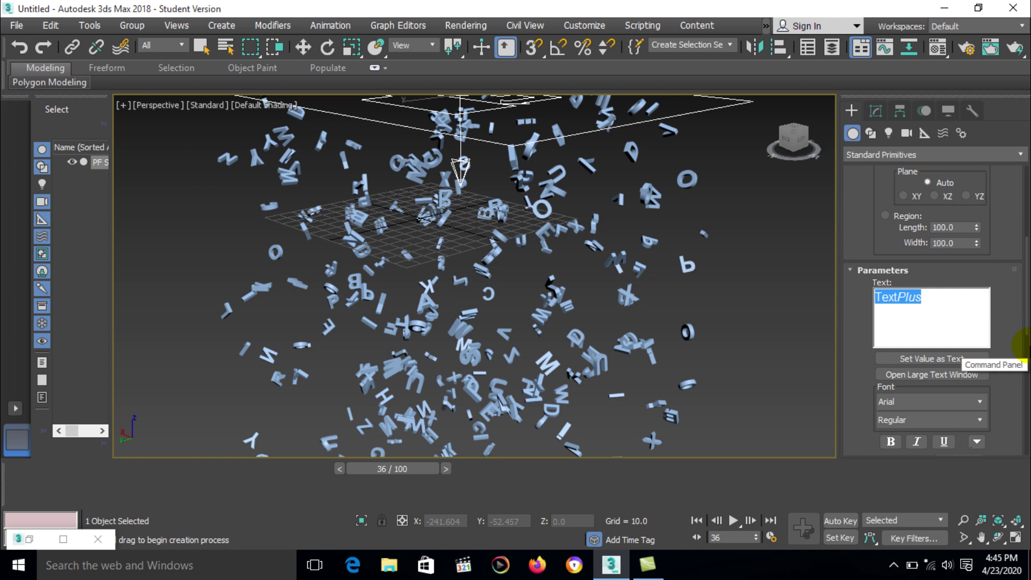
text(V)
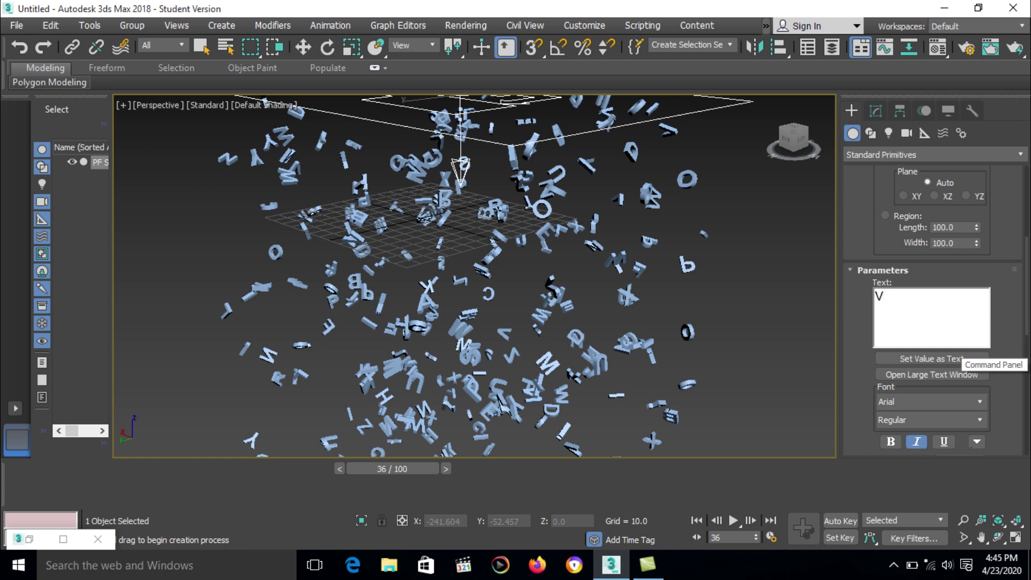
key(ctrl+i)
text(IMAGE)
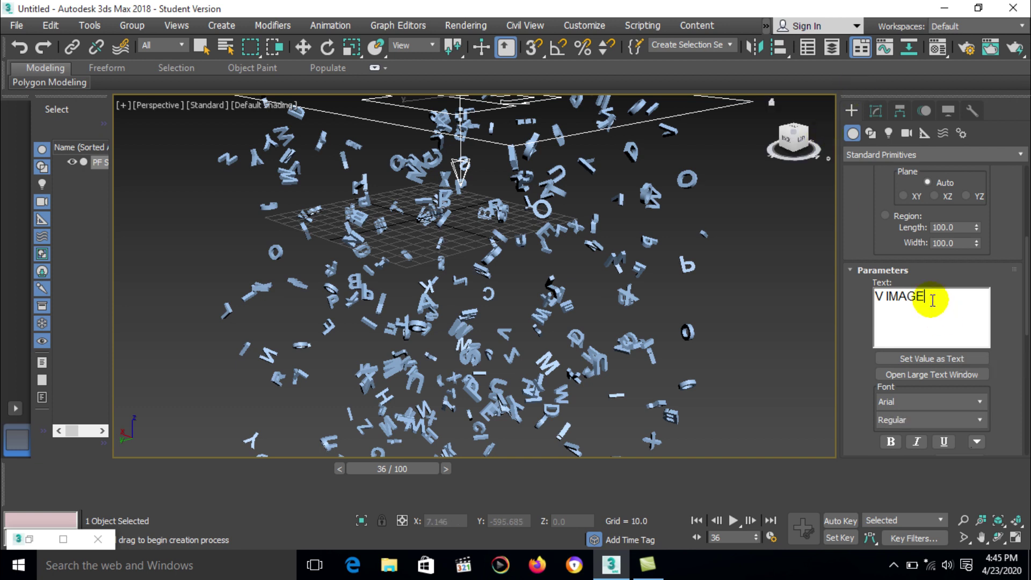
drag(924, 297, 826, 294)
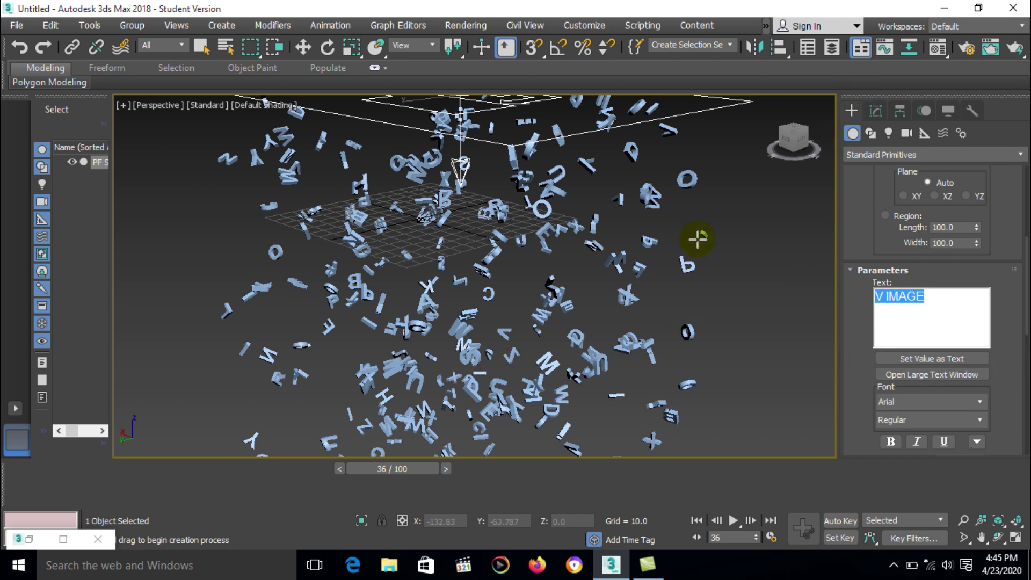
click(726, 302)
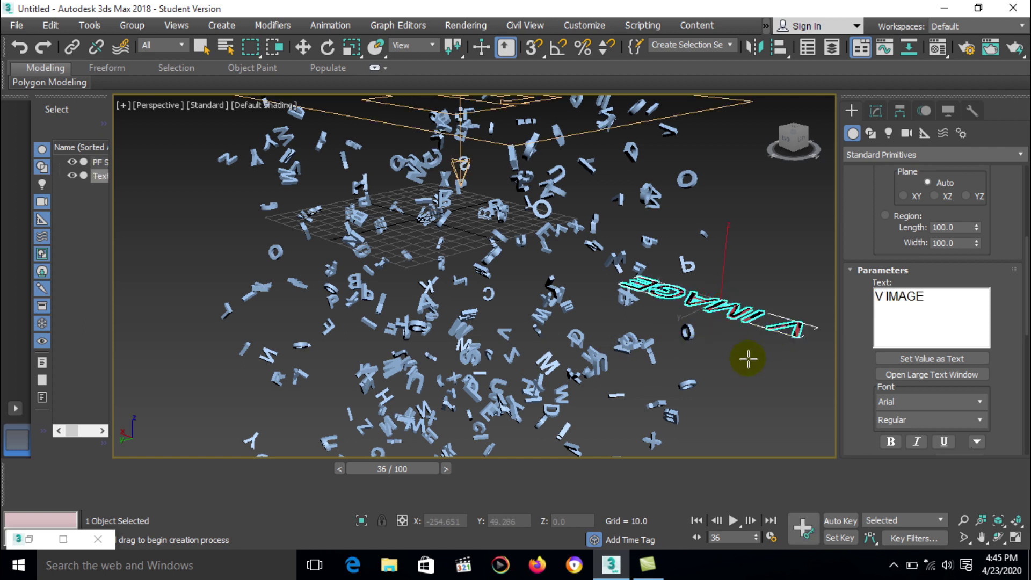
Rotate the V IMAGE text about 84 degrees around its X axis so it stands upright
middle_drag(748, 359, 527, 384)
key(e)
drag(628, 367, 634, 457)
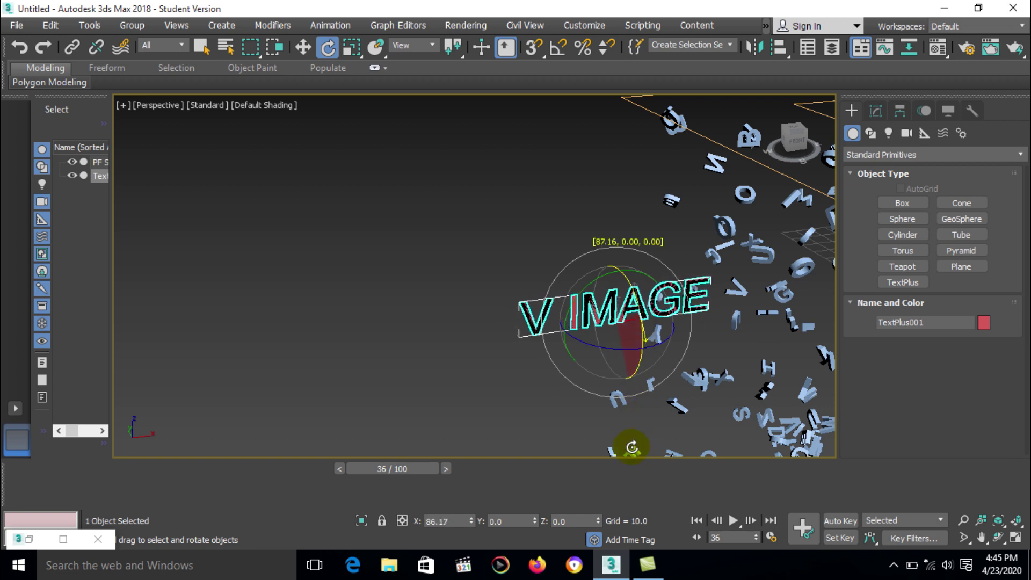
drag(632, 447, 629, 440)
key(f)
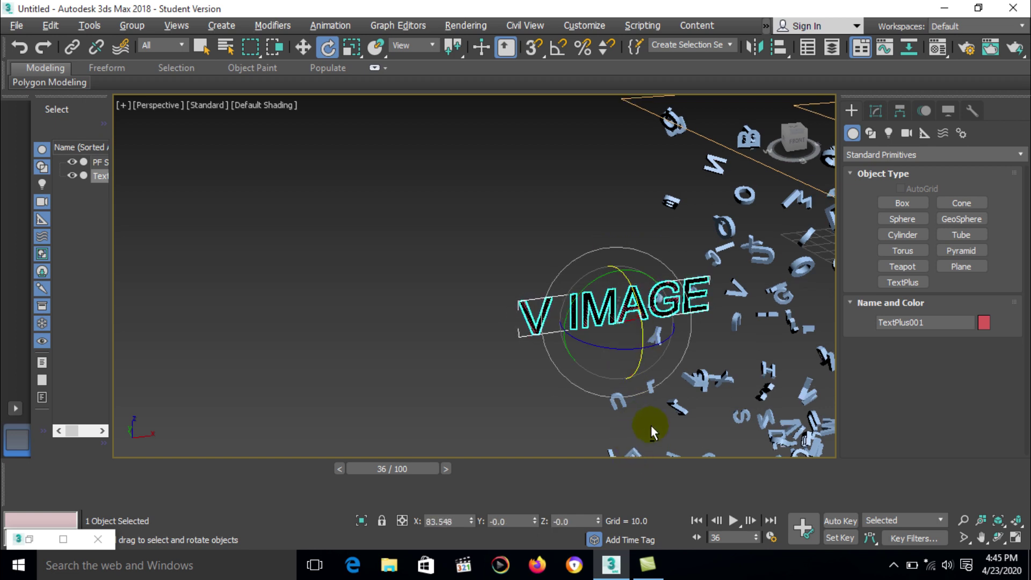
Add an Extrude modifier to the V IMAGE text
click(877, 112)
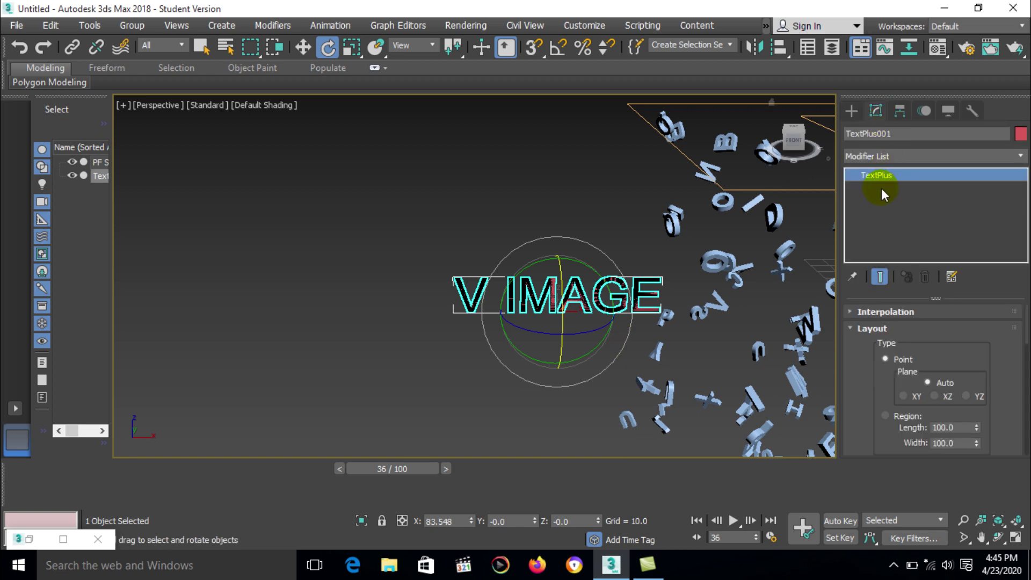
drag(920, 341, 927, 253)
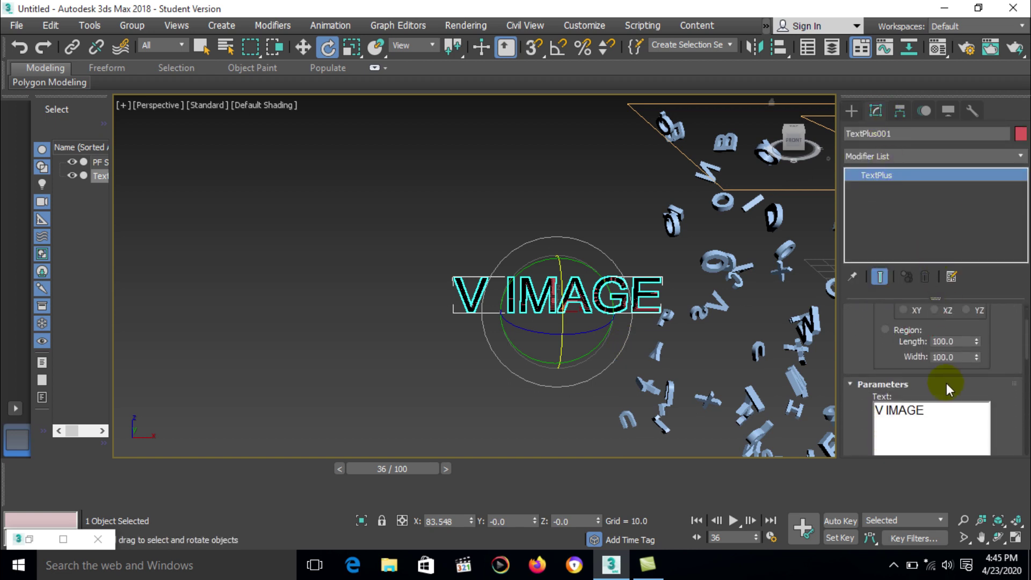
click(935, 156)
click(890, 222)
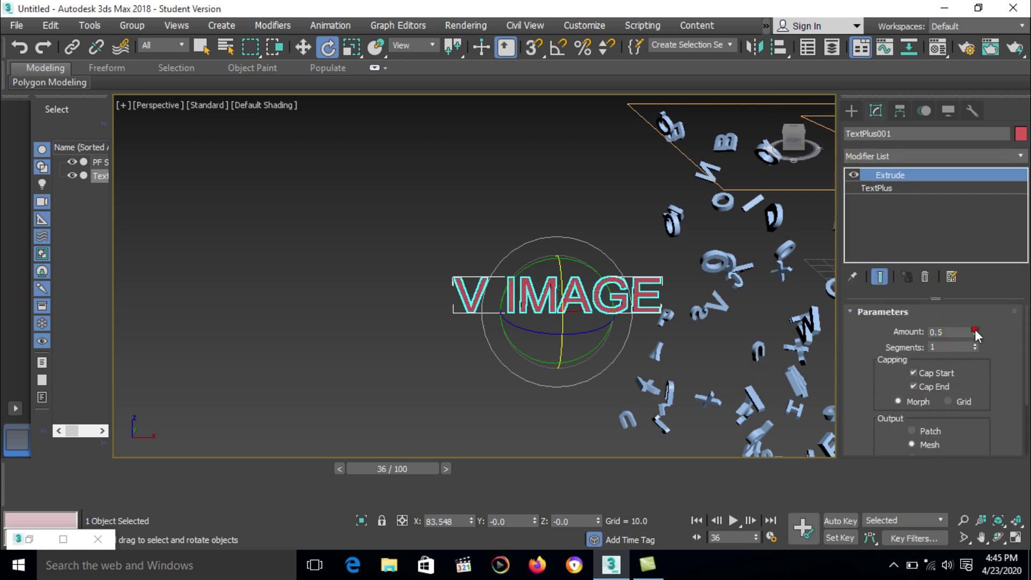
Set the Extrude amount of the V IMAGE text to 16
drag(974, 334, 963, 305)
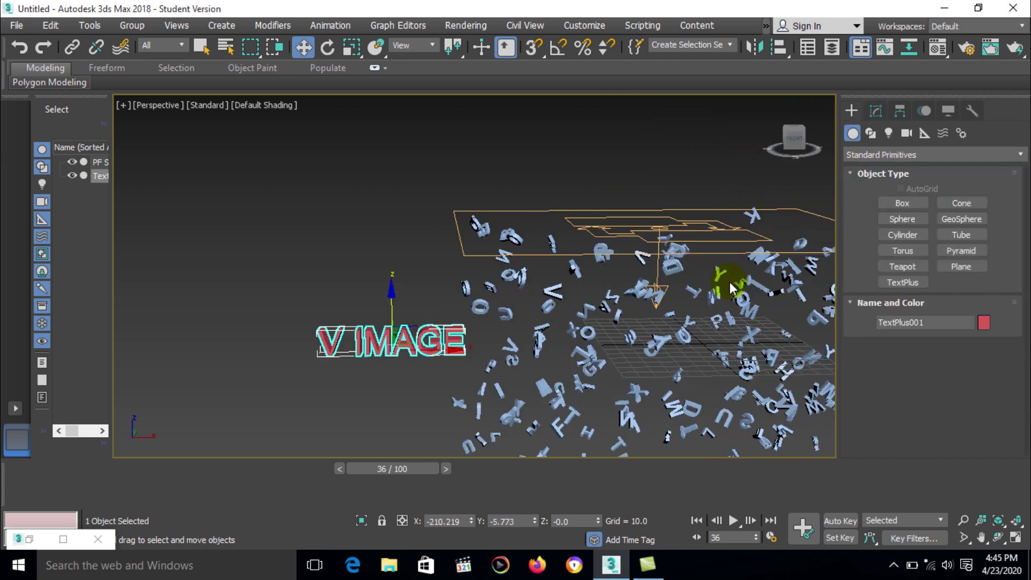
Replace the Shape 001 operator in Event 001 of PF Source 001 with a Shape Instance operator
click(698, 232)
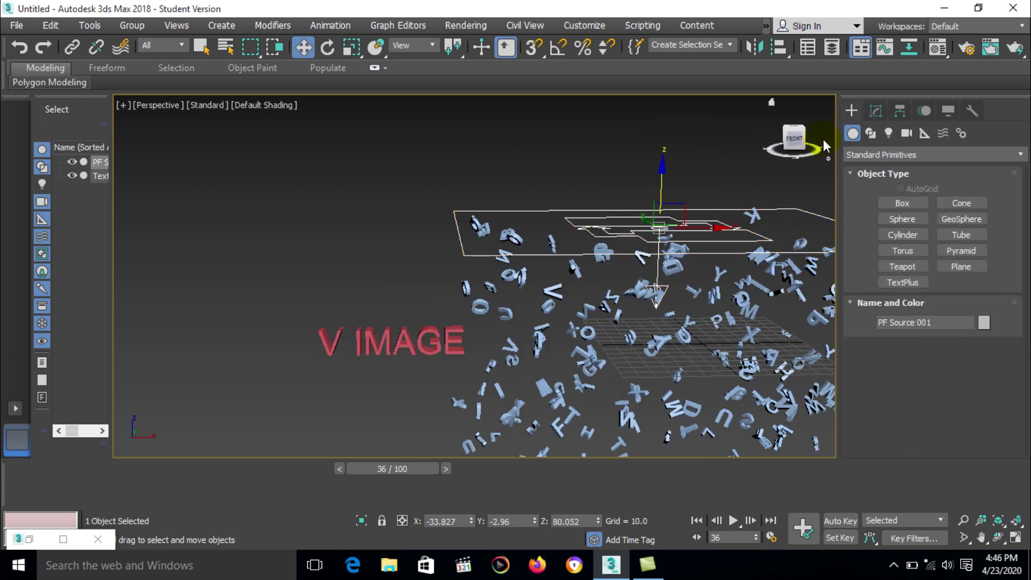
click(876, 112)
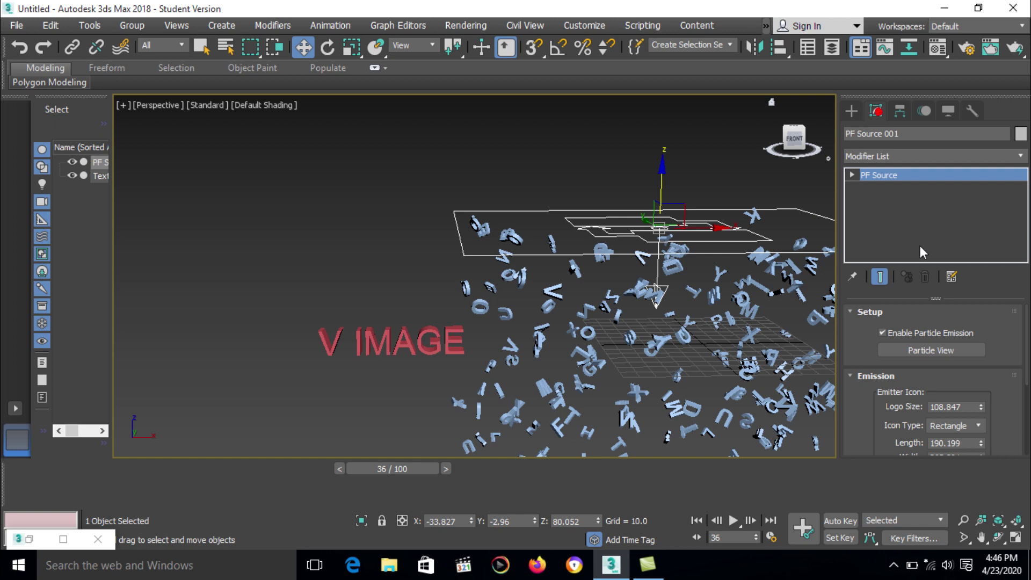
click(931, 352)
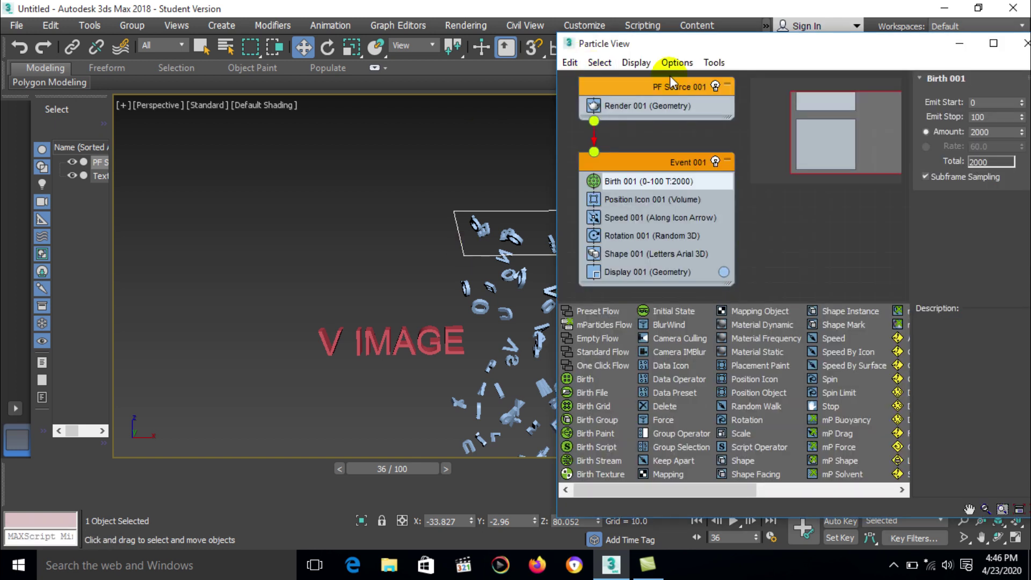
drag(772, 48, 732, 42)
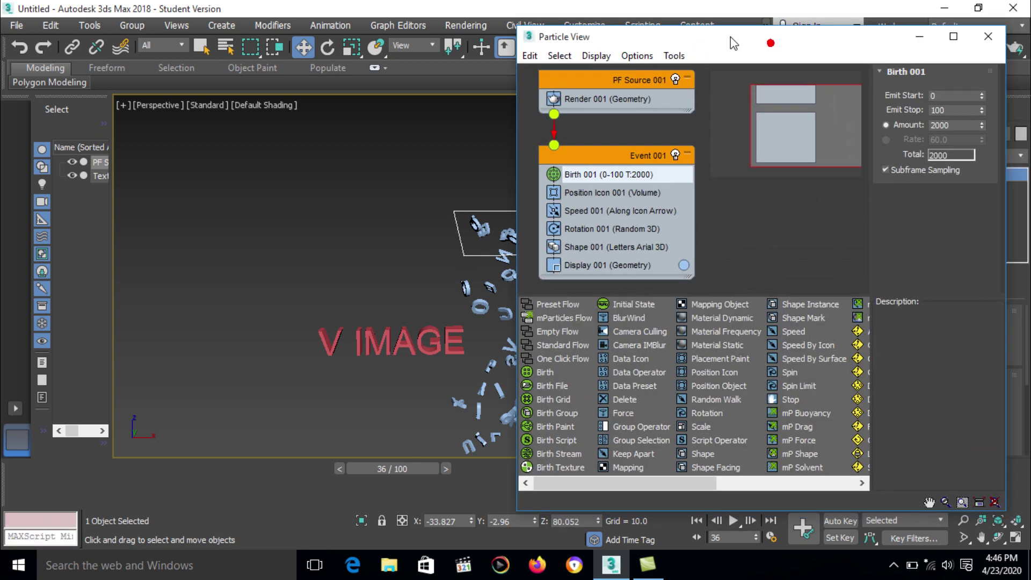
click(590, 248)
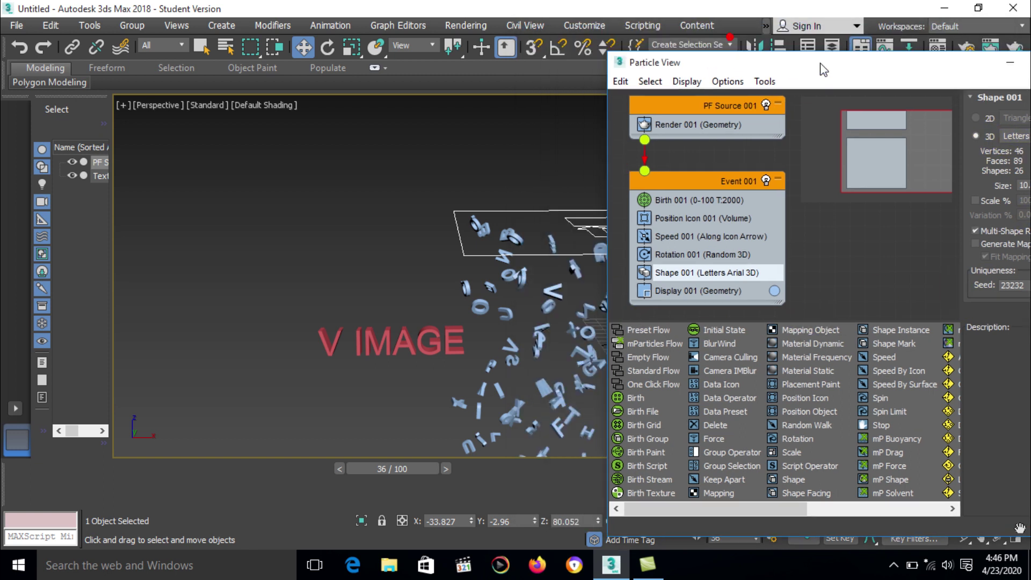
drag(727, 40, 818, 65)
alt+middle_drag(487, 344, 382, 302)
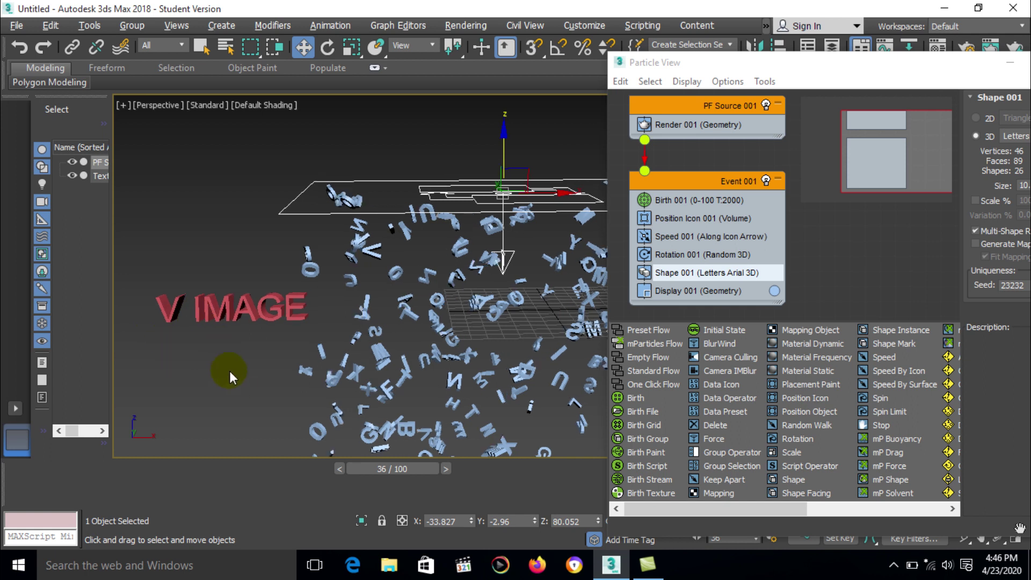
alt+middle_drag(230, 371, 311, 291)
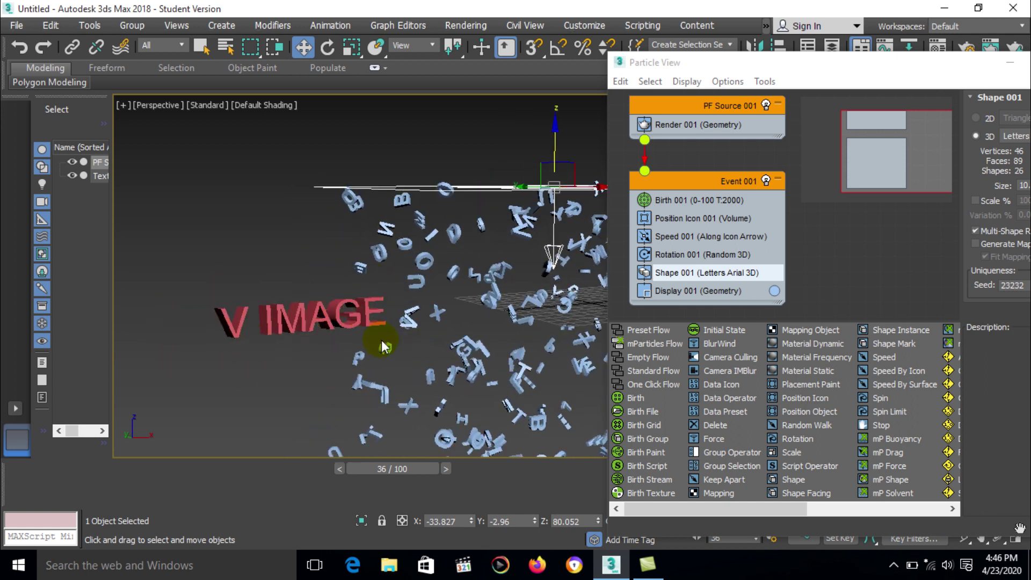
alt+middle_drag(382, 340, 370, 340)
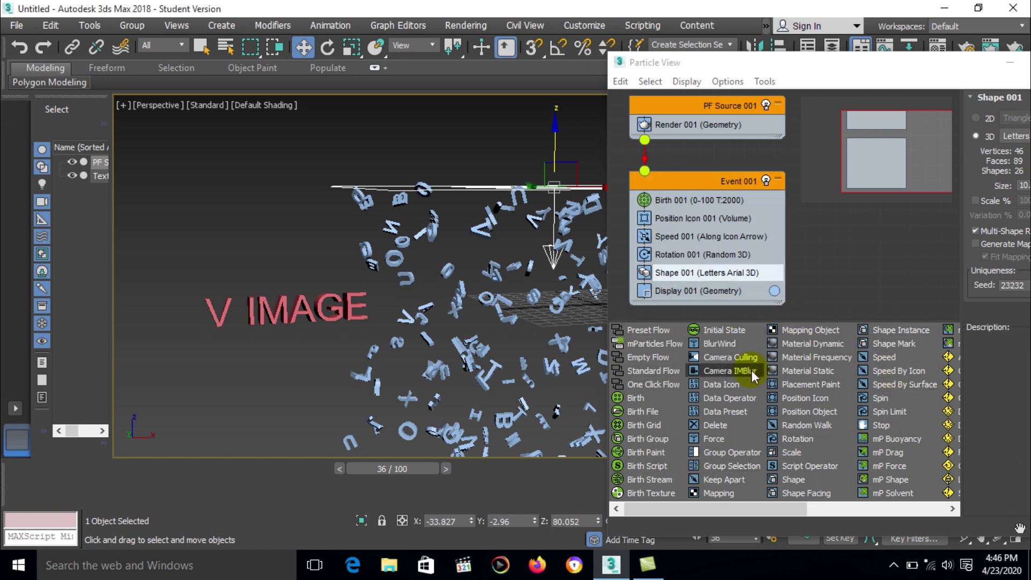
drag(908, 330, 695, 270)
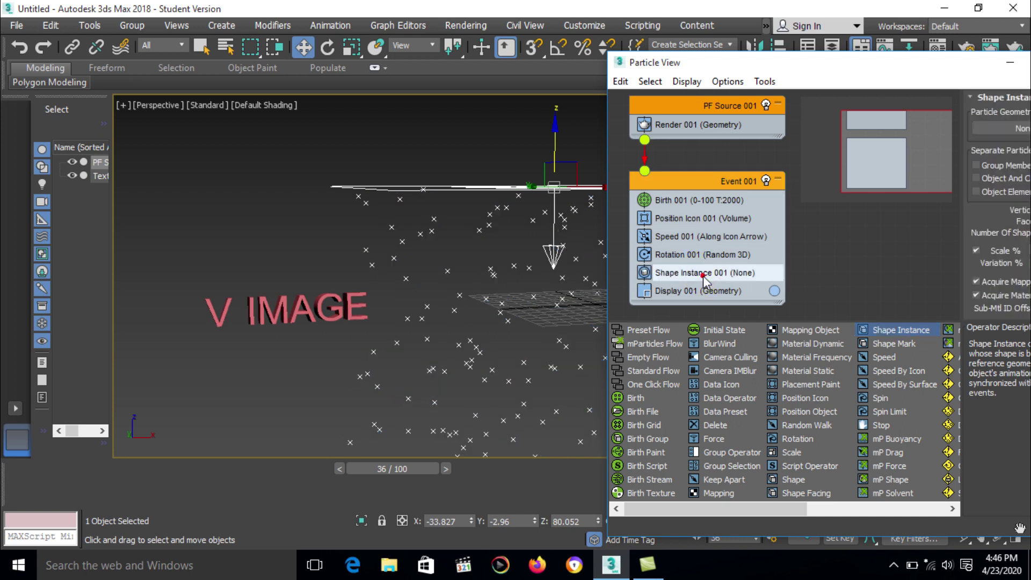
Assign the V IMAGE text TextPlus001 as the particle geometry object of Shape Instance 001
drag(868, 55, 832, 57)
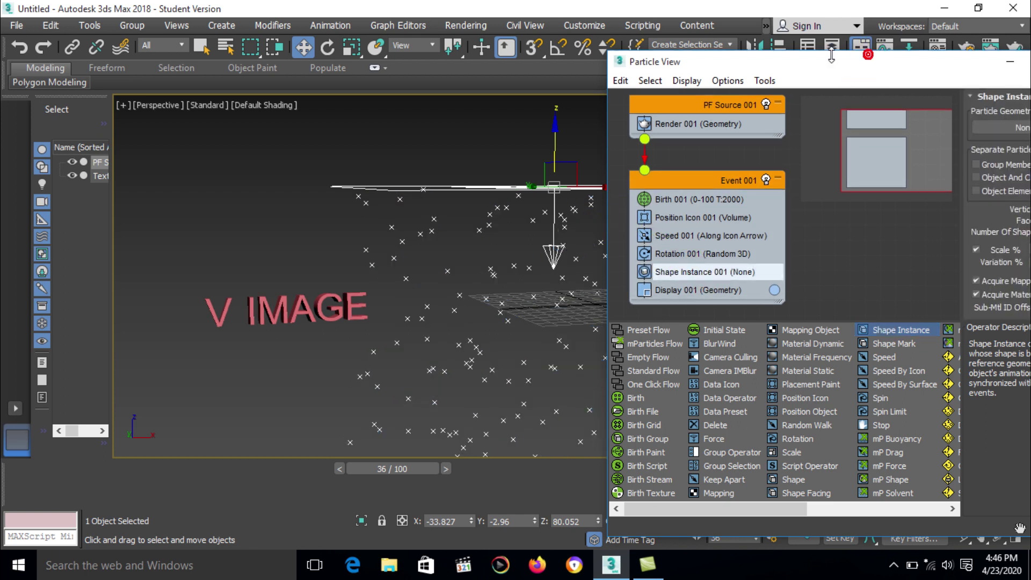
drag(893, 67, 837, 68)
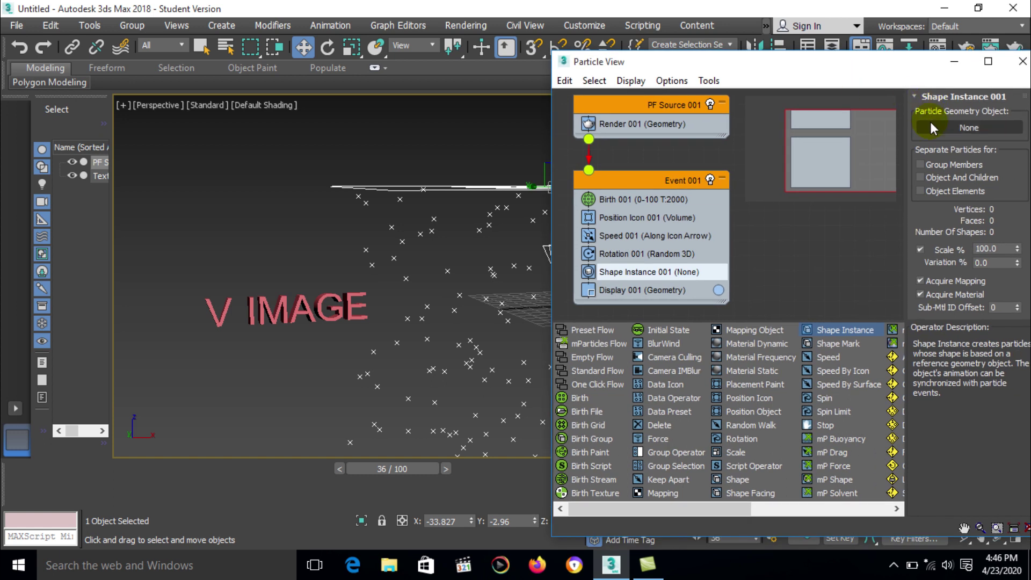
click(1010, 129)
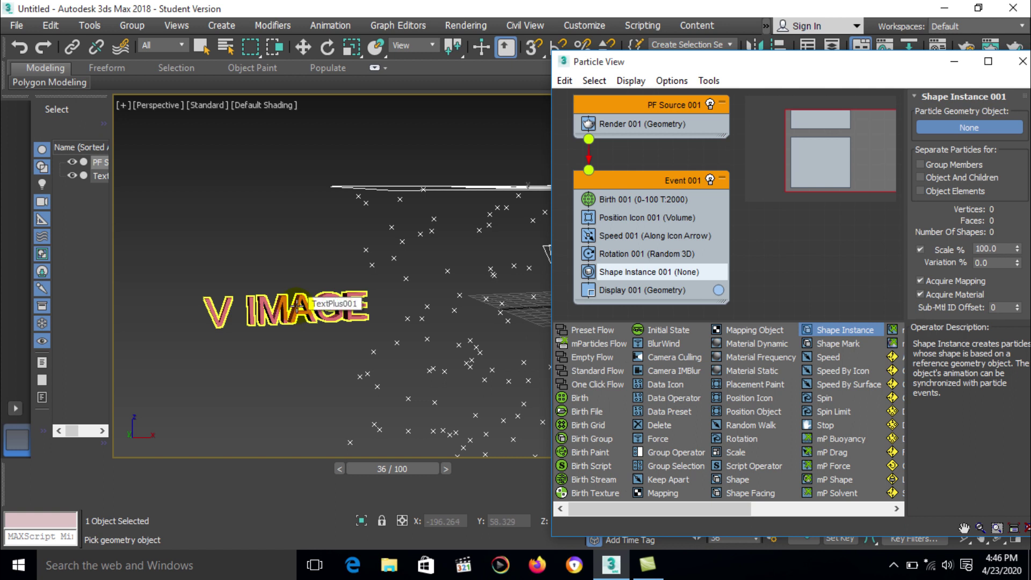
click(297, 305)
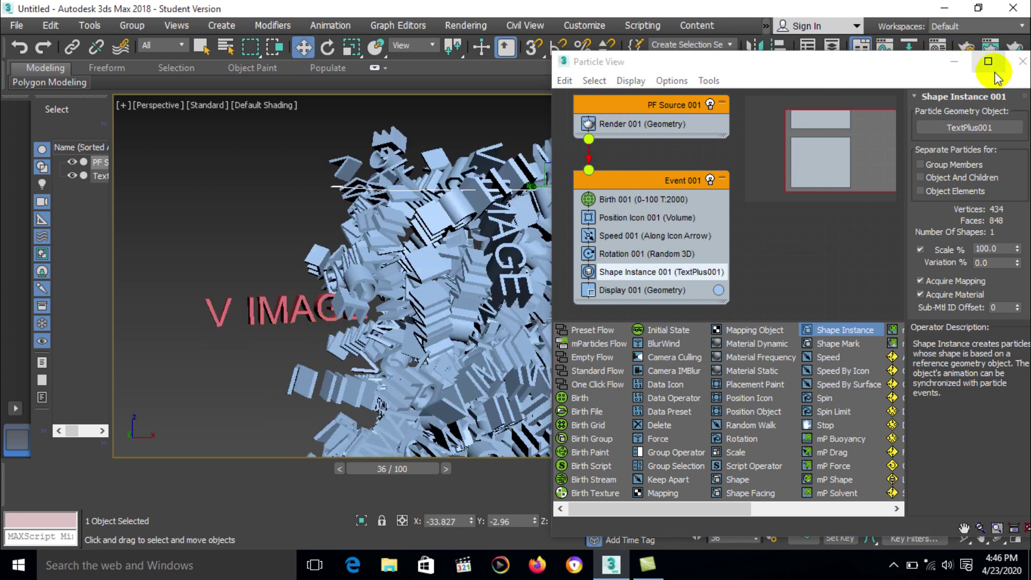
Minimize Particle View and move the V IMAGE text about 85 units along negative X, away from the particles
click(951, 64)
alt+middle_drag(744, 334, 692, 305)
alt+middle_drag(682, 359, 619, 334)
scroll(693, 340, down, 4)
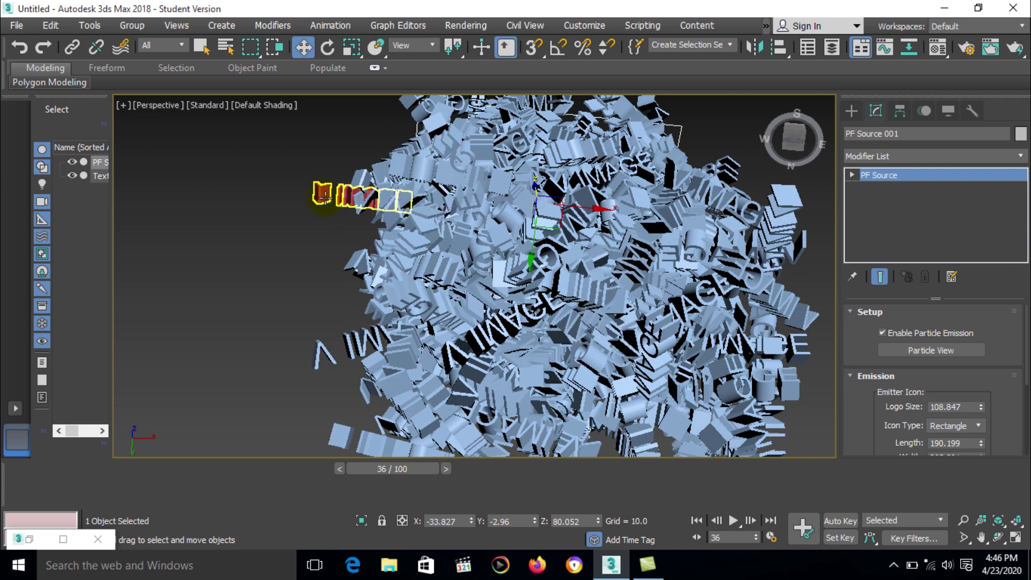
click(323, 197)
drag(415, 214, 327, 224)
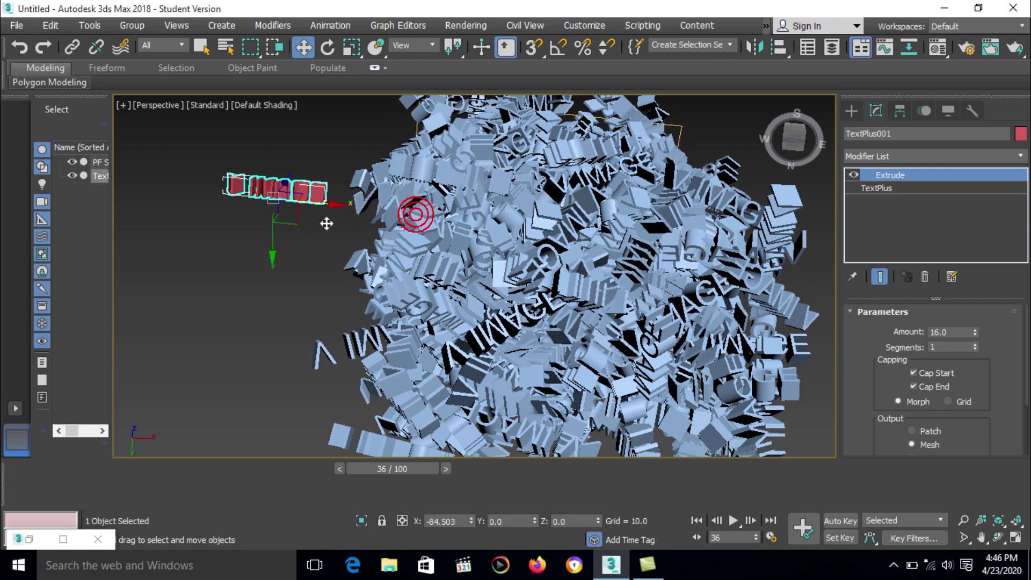
Scale the V IMAGE text uniformly down to about 47 percent
key(r)
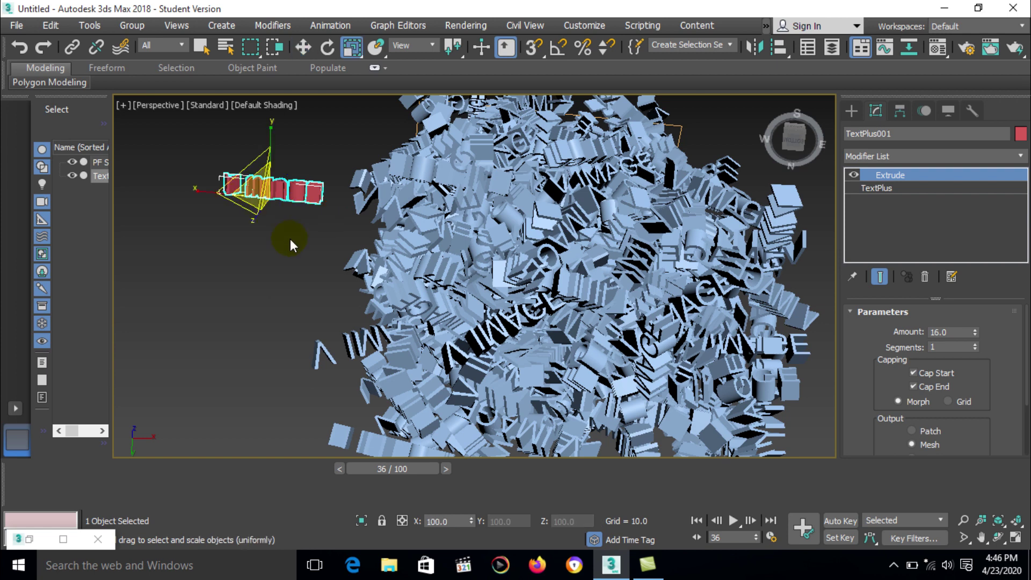
alt+middle_drag(317, 246, 245, 275)
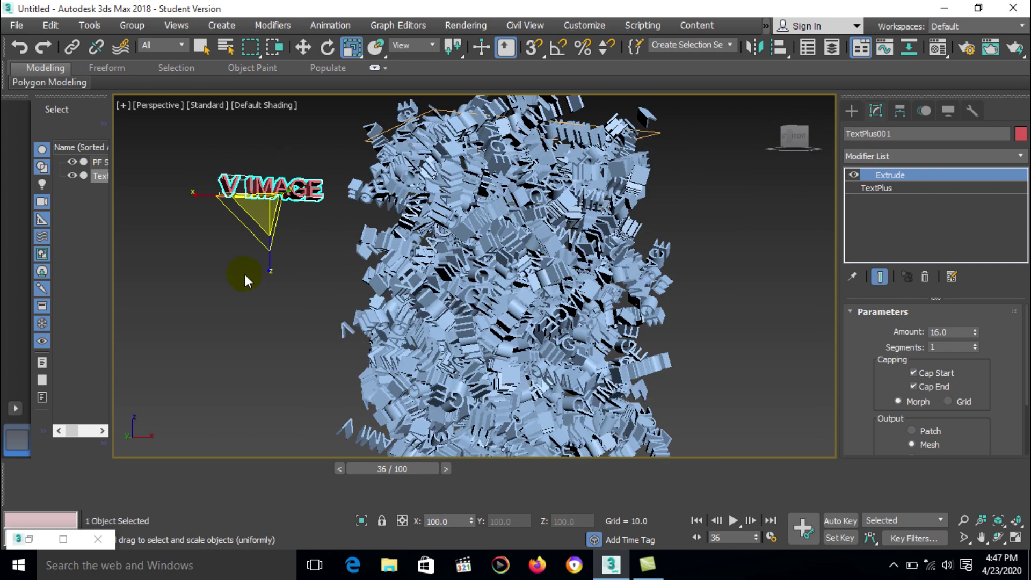
drag(253, 212, 283, 295)
Play the particle animation from frame 0, stop it, and return the time slider to frame 35
alt+middle_drag(672, 319, 585, 274)
scroll(592, 249, up, 3)
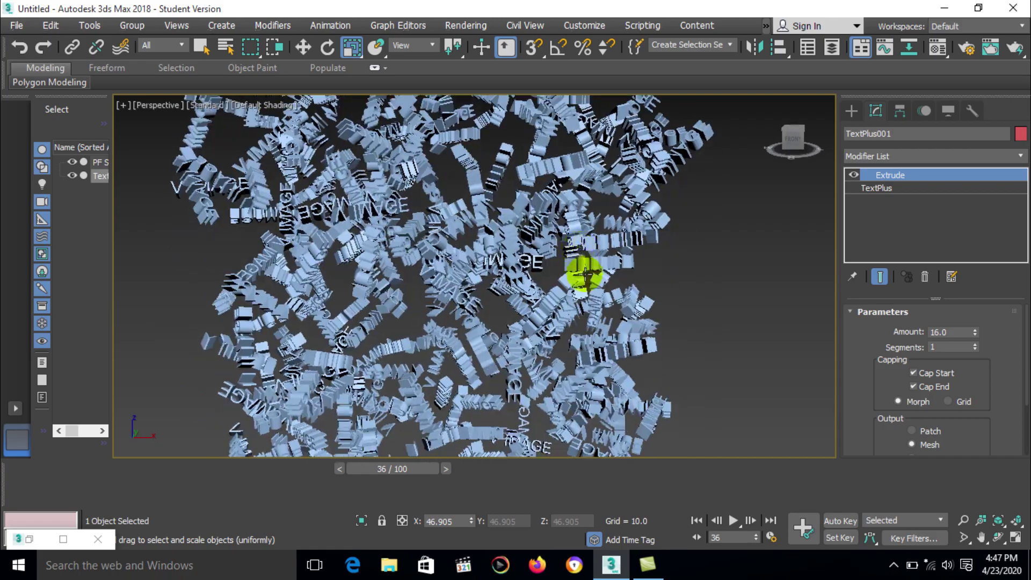
drag(432, 469, 430, 394)
key(r)
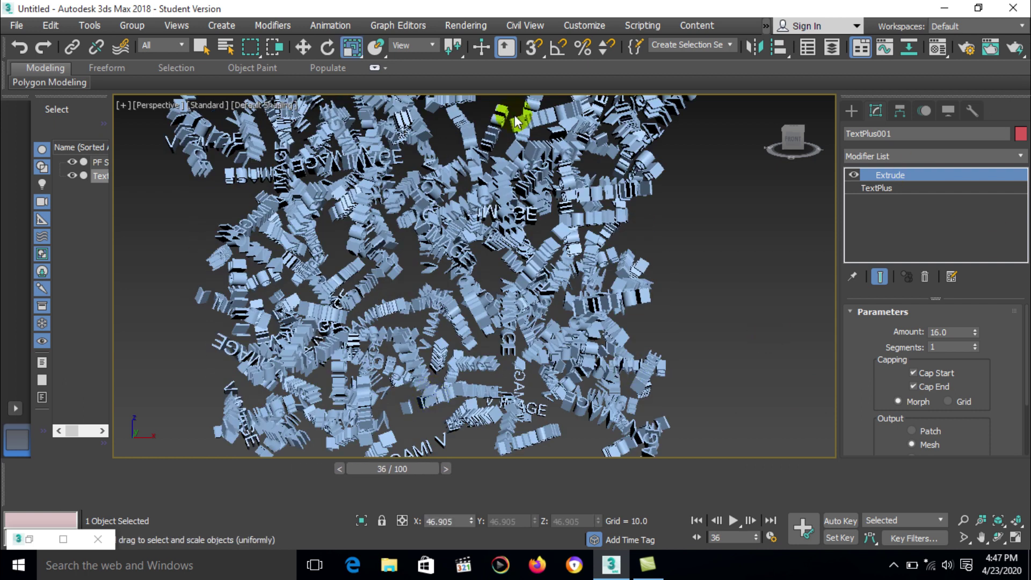
drag(421, 474, 2, 473)
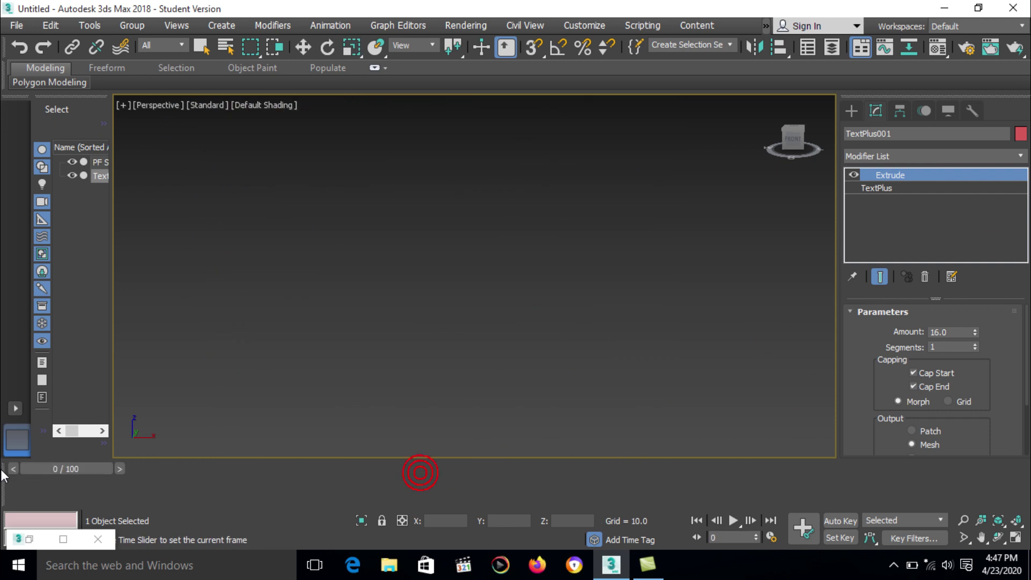
click(733, 521)
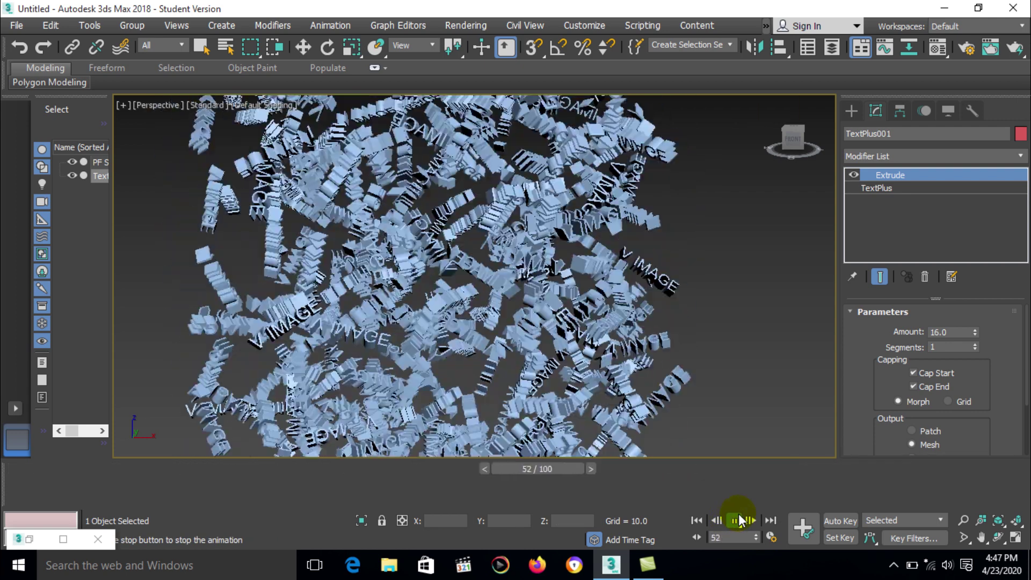
click(738, 520)
key(r)
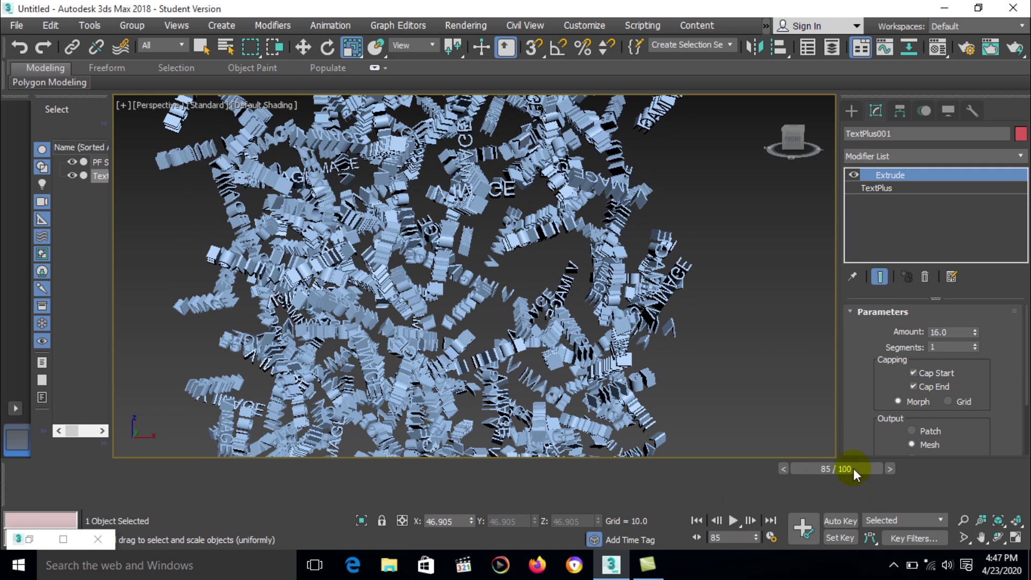
drag(851, 467, 404, 468)
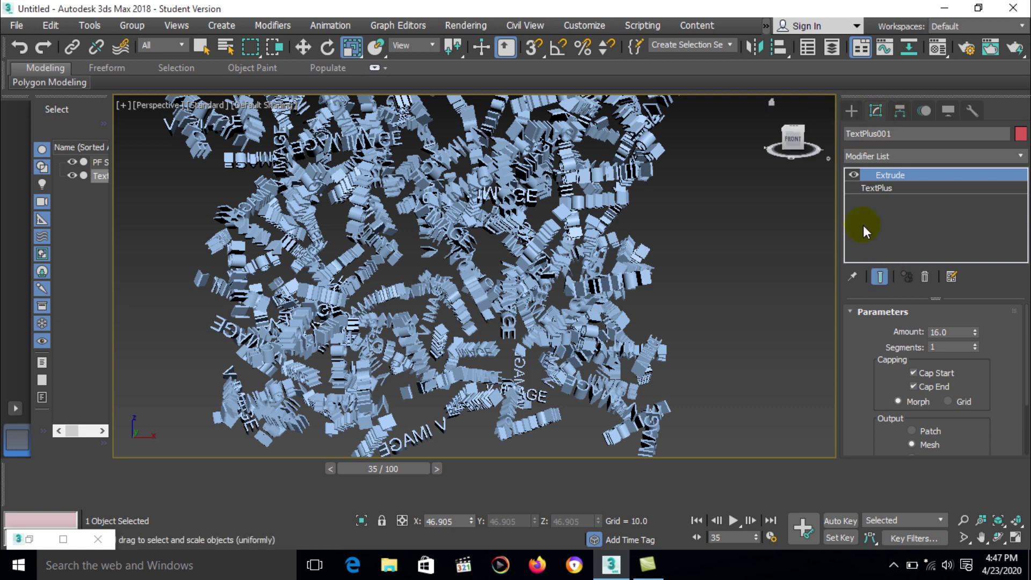
Show all four viewports and select the PF Source 001 emitter in the Top view
key(alt+w)
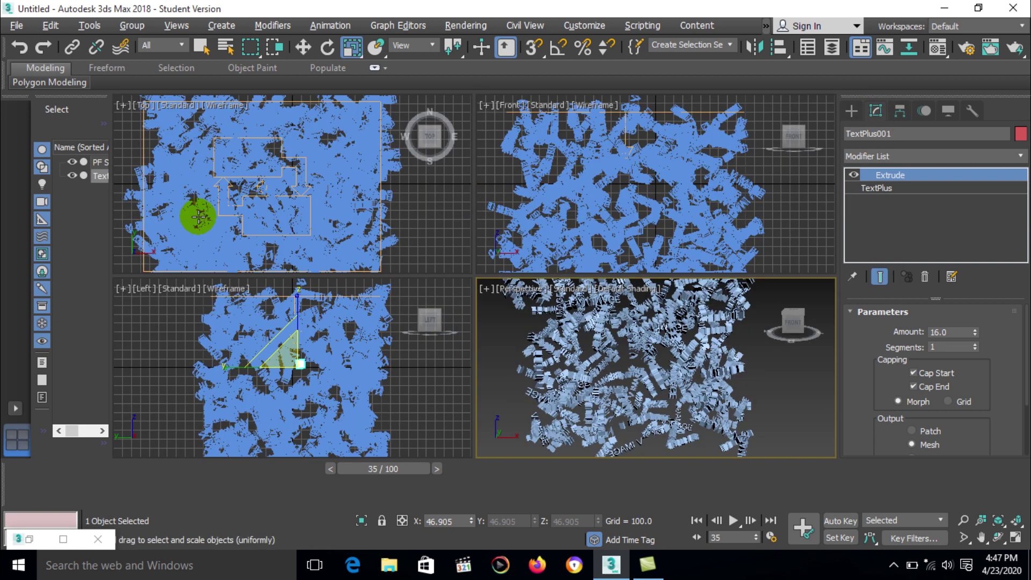
right_click(197, 217)
key(w)
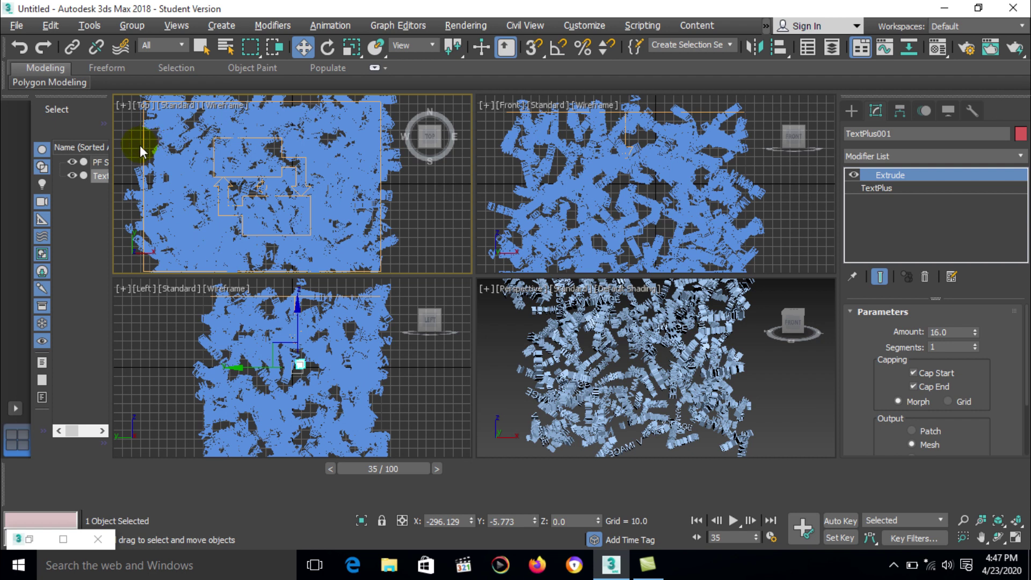
click(141, 147)
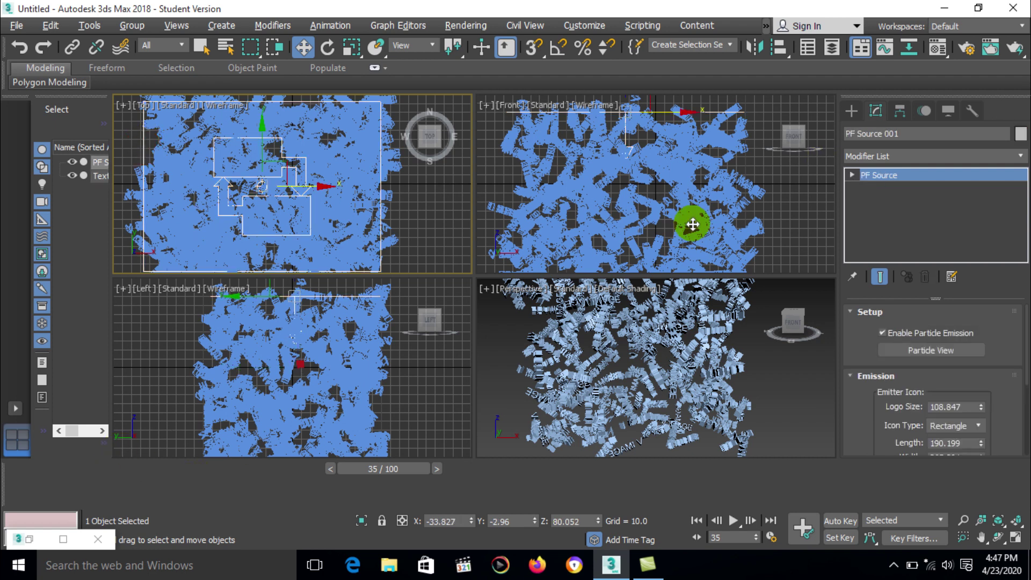
Reopen Particle View and set the Speed 001 operator's speed to 100 and its variation to 30.07
click(62, 539)
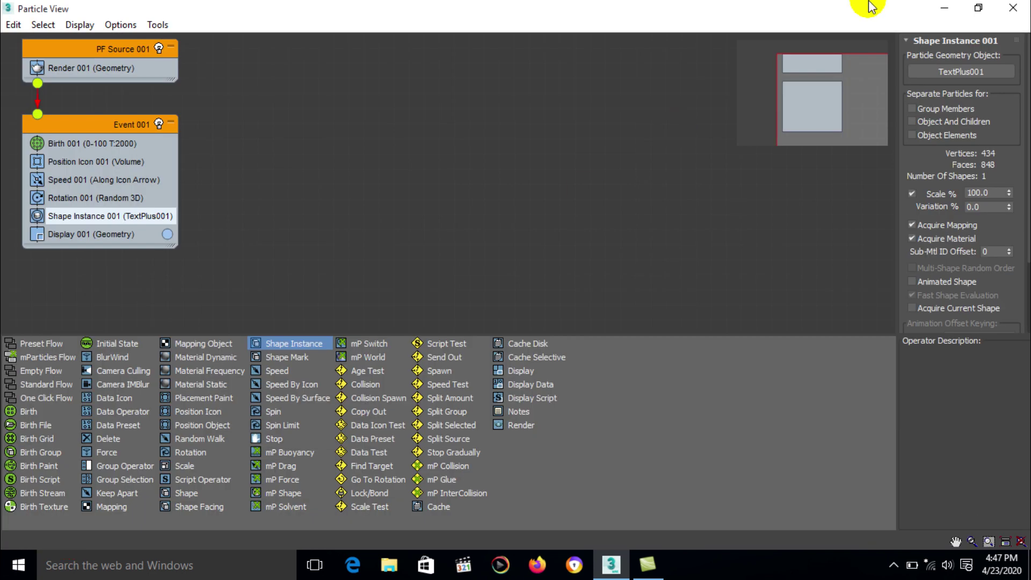
click(978, 8)
drag(790, 77, 800, 27)
click(636, 186)
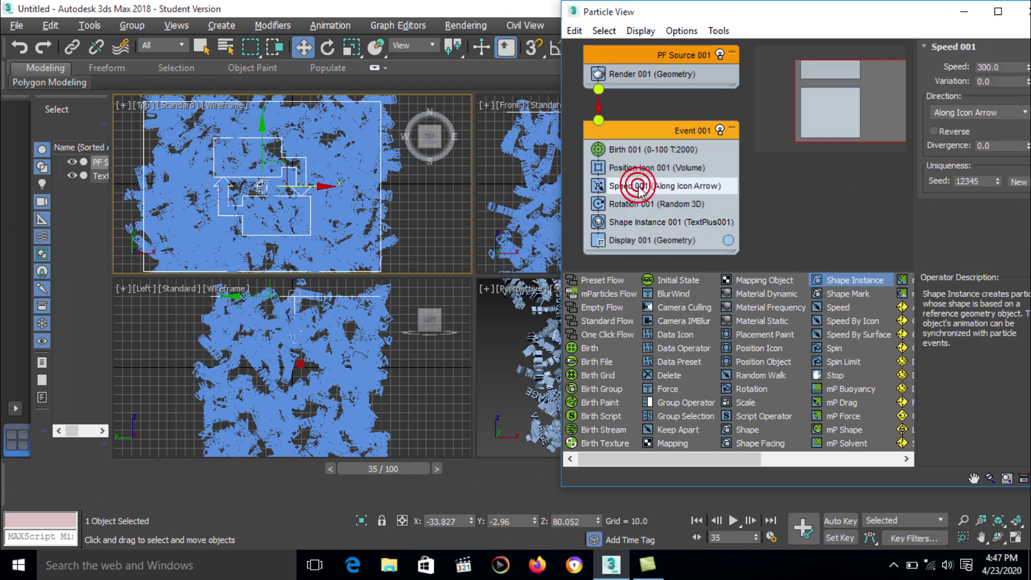
drag(840, 16, 773, 36)
drag(961, 88, 955, 138)
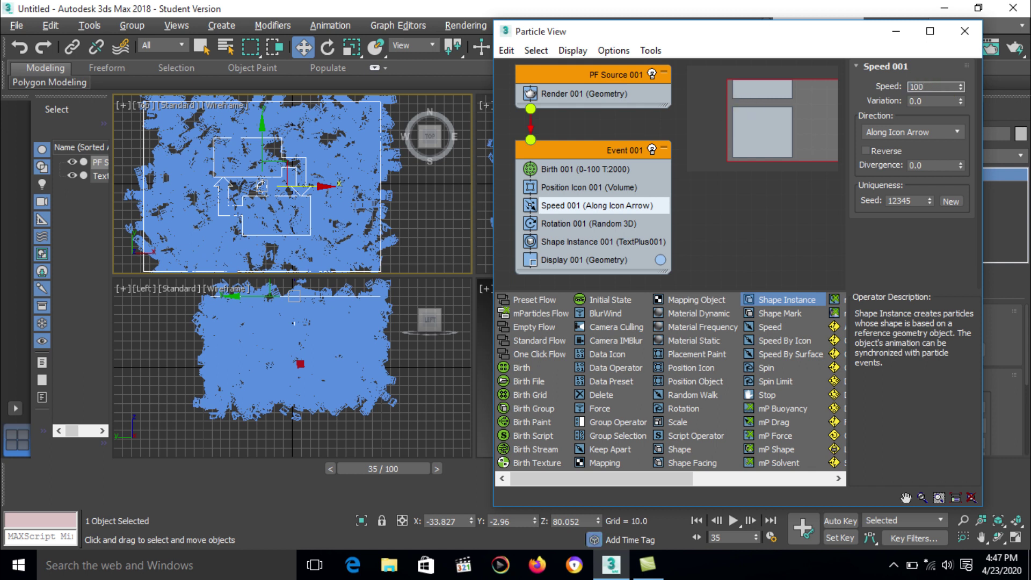
click(959, 98)
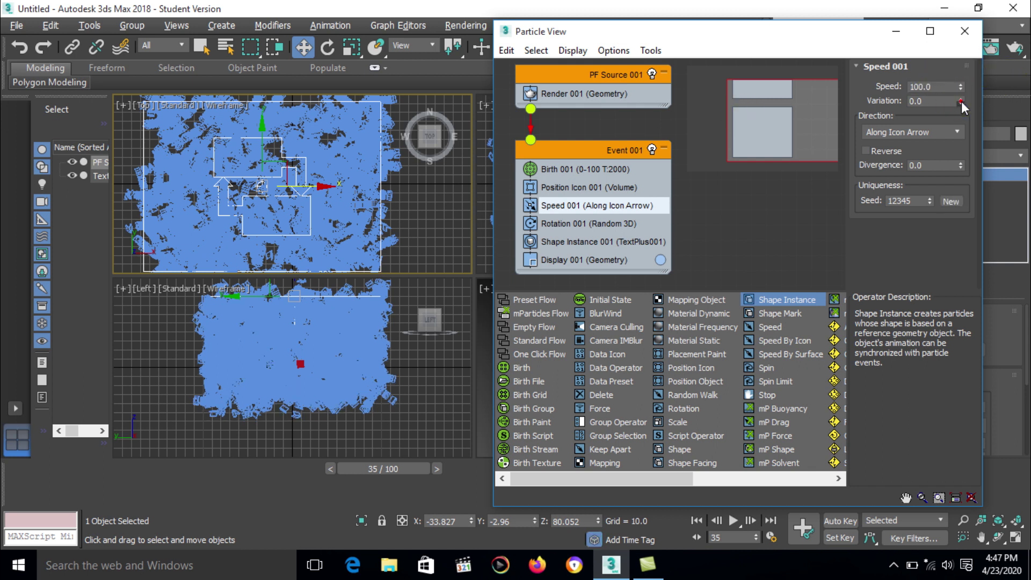
drag(962, 101, 961, 6)
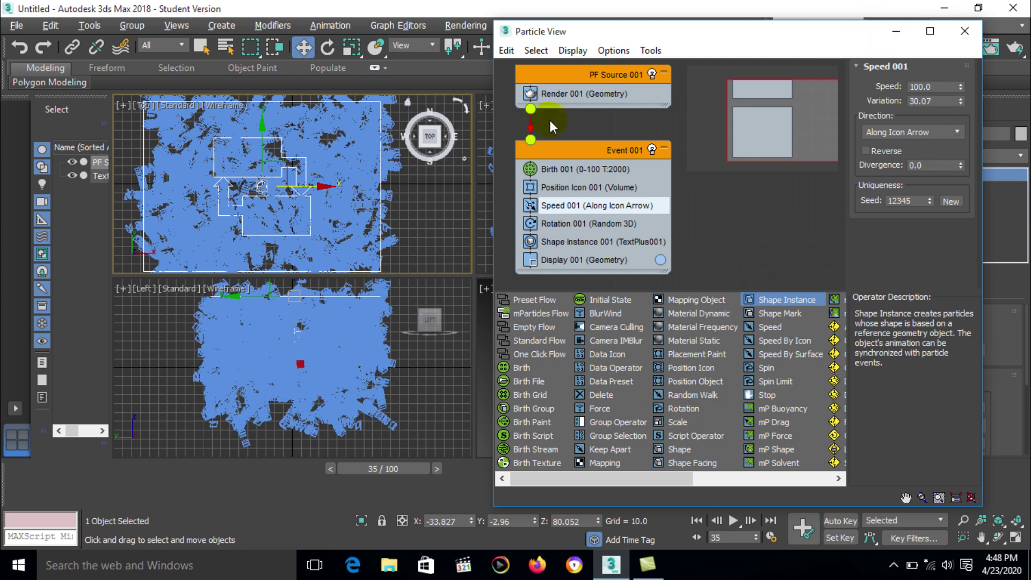
Move Particle View aside and maximize the Perspective viewport to examine the particle spread at frame 35
drag(786, 34, 251, 110)
right_click(611, 351)
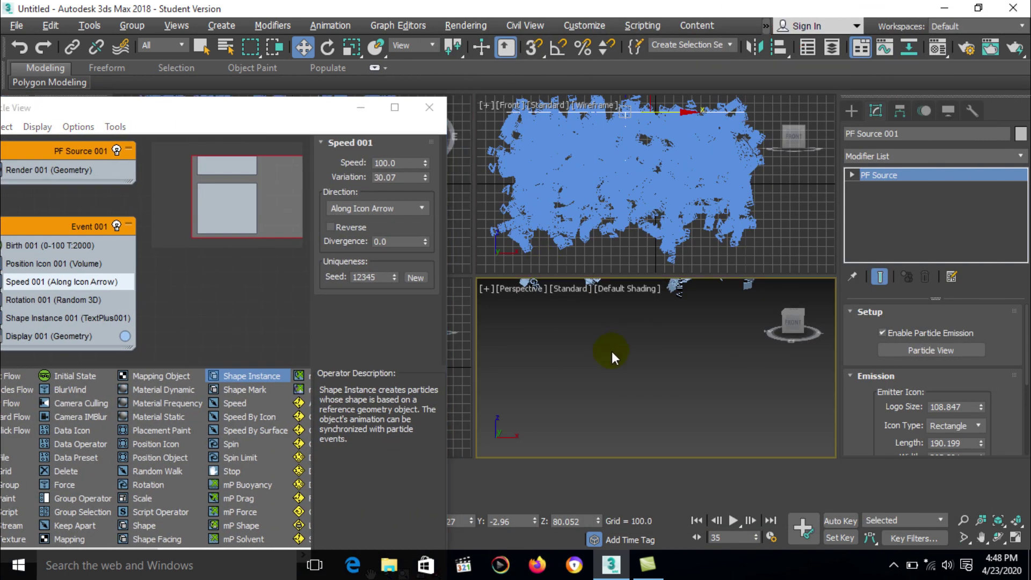
key(alt+w)
scroll(711, 379, down, 2)
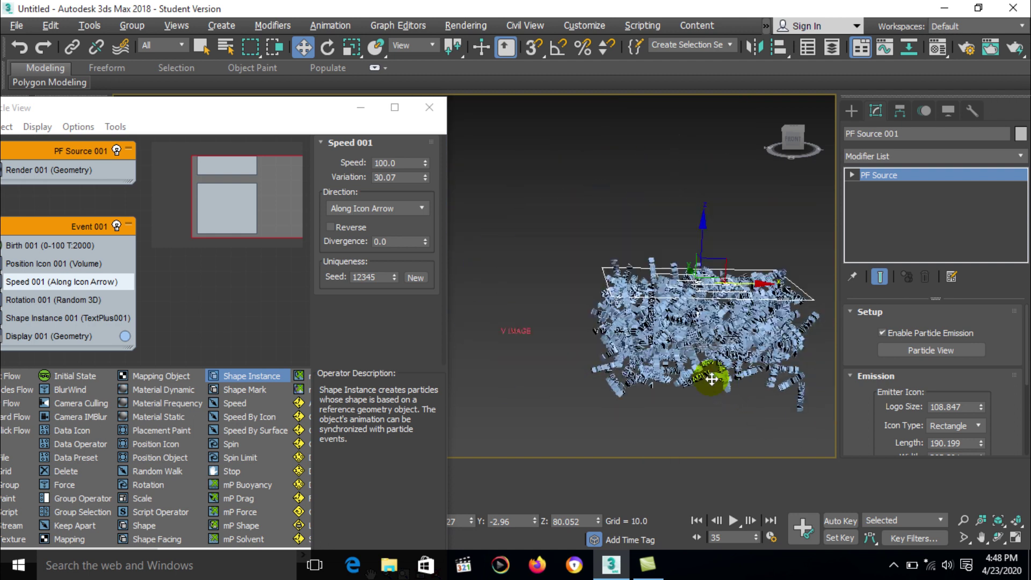
scroll(712, 379, up, 3)
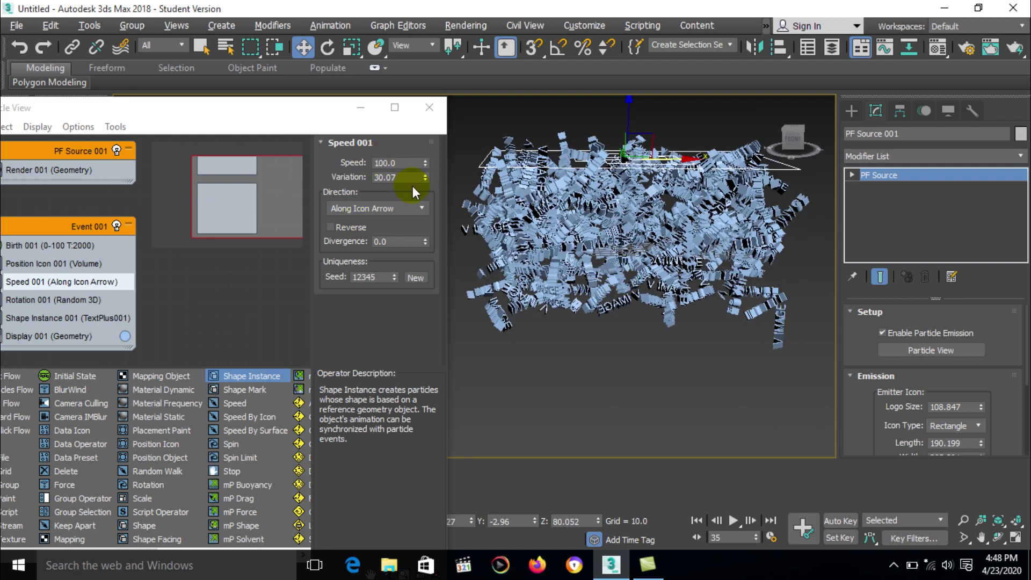
Set the Speed 001 operator's variation to 95.226 and turn on Reverse for its direction
drag(424, 177, 418, 46)
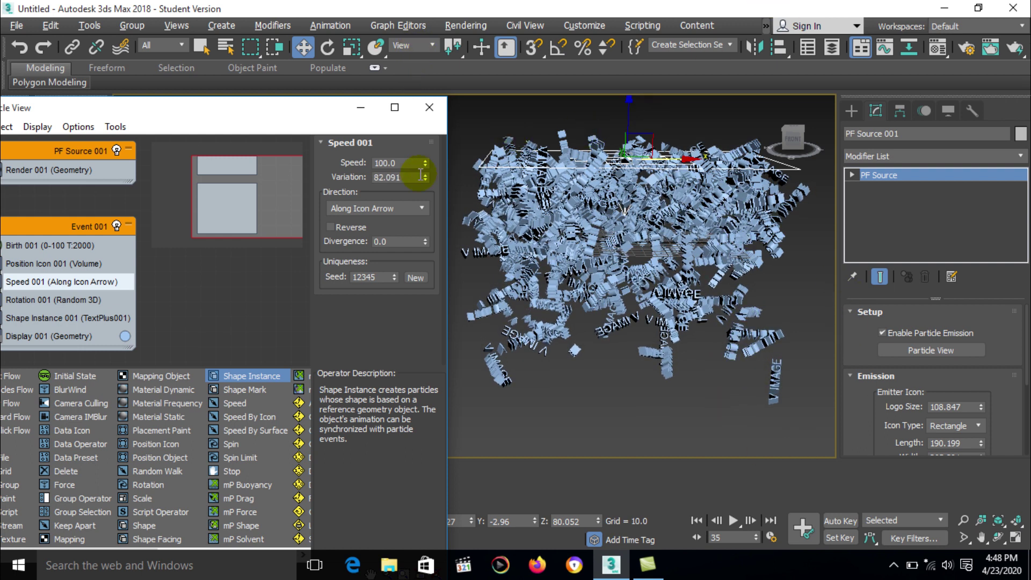
drag(423, 173, 426, 164)
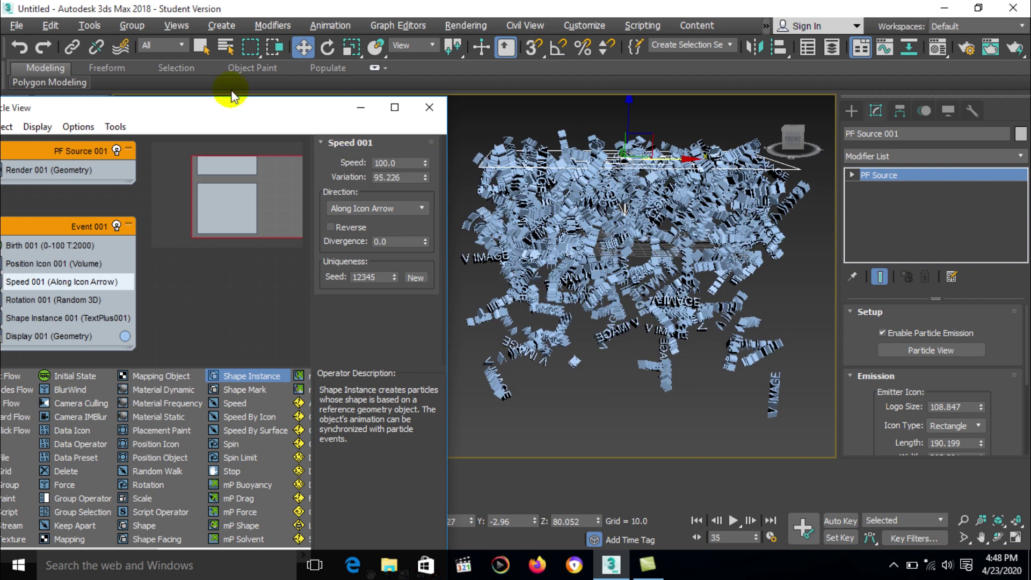
drag(249, 114, 355, 100)
click(436, 214)
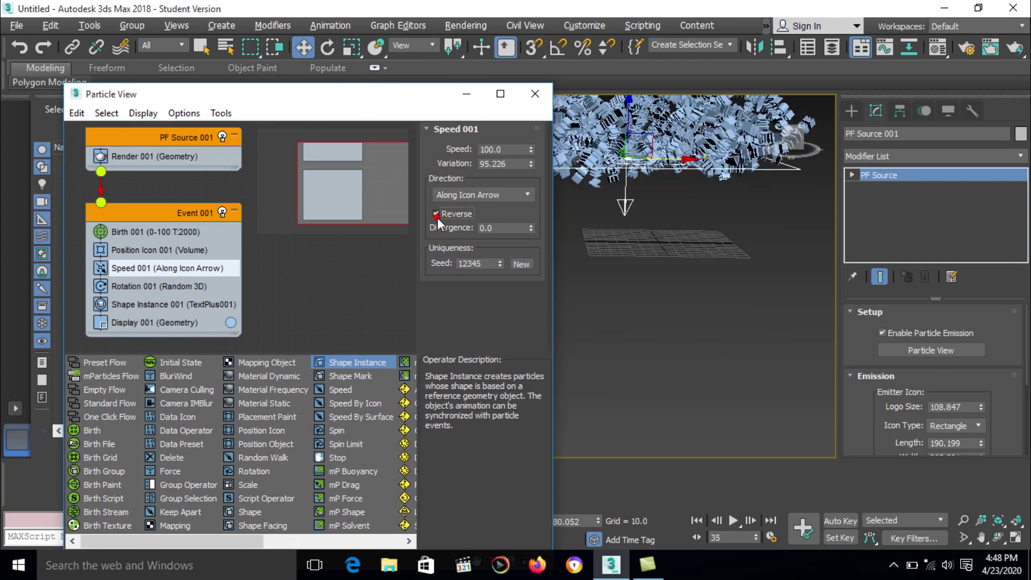
Move Particle View aside, scrub to frame 100 to examine the reversed particle flow, and bring Particle View back
drag(414, 99, 244, 171)
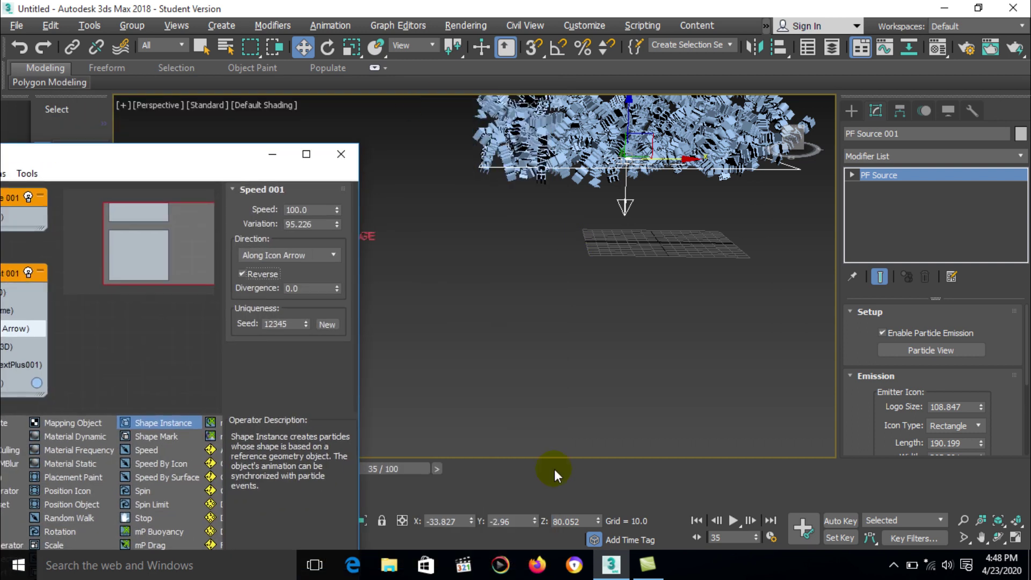
drag(389, 472, 978, 469)
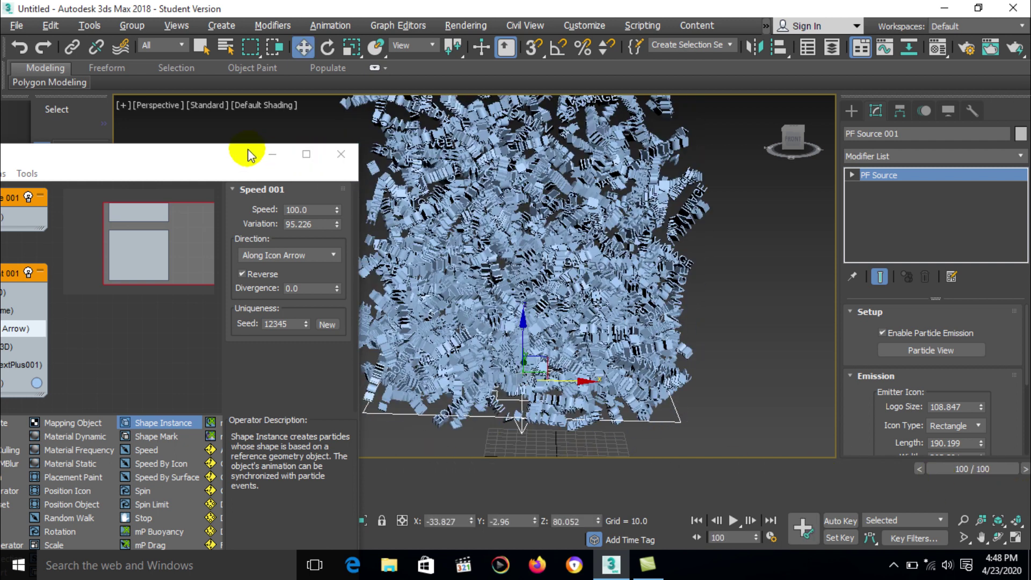
drag(172, 156, 592, 44)
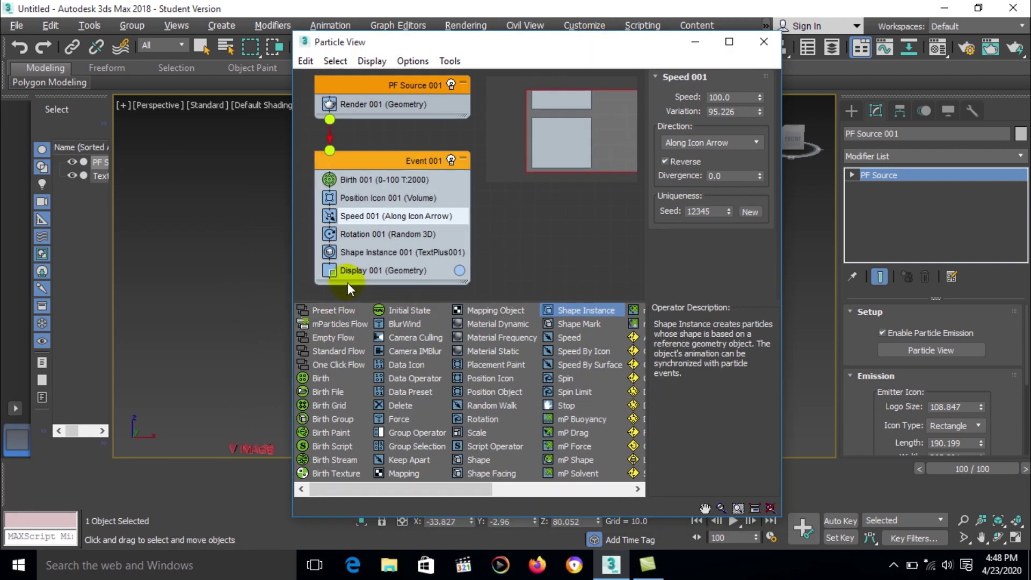
Change the Display 001 operator's particle colour to red (253, 0, 0) and minimize Particle View
click(363, 271)
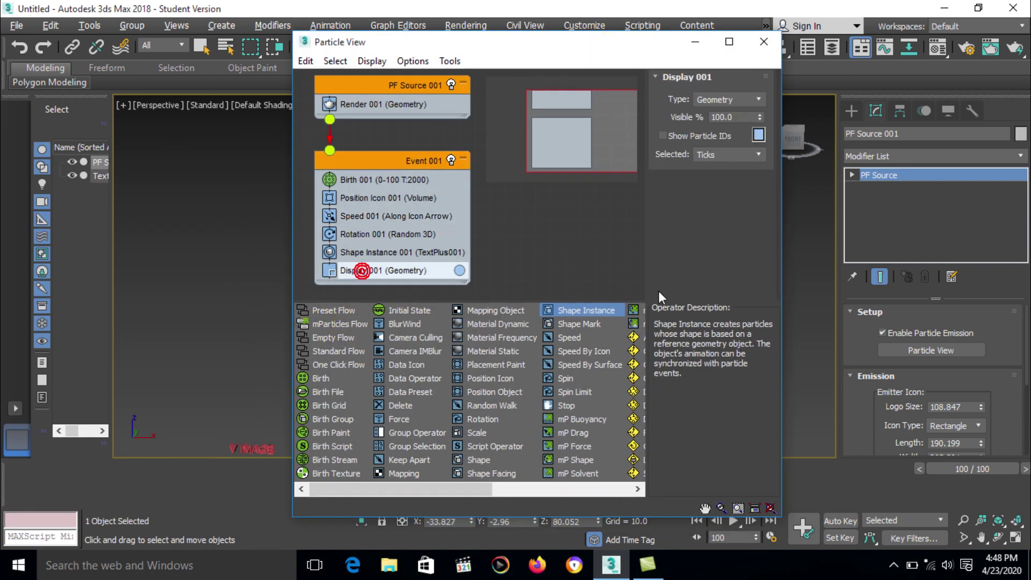
click(759, 134)
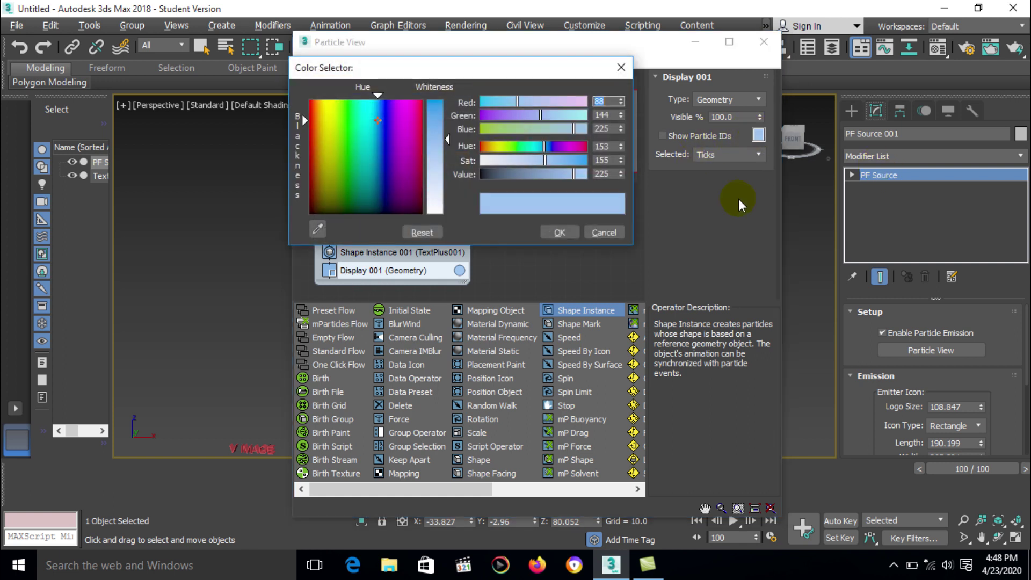
drag(385, 118, 446, 99)
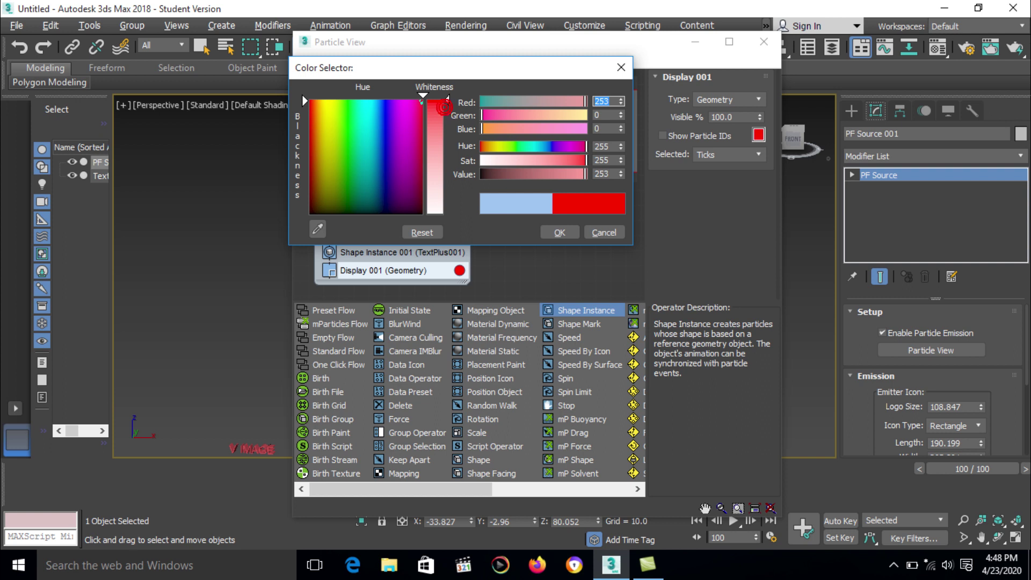
click(558, 232)
click(698, 41)
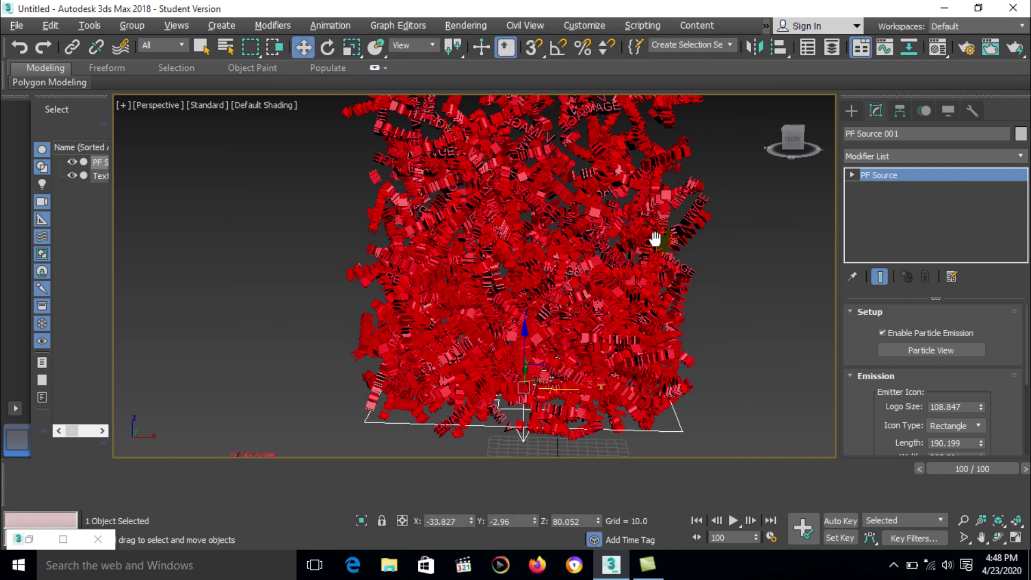
Examine the red text particles up close and from other angles in the Perspective viewport, and play the animation
scroll(614, 278, up, 8)
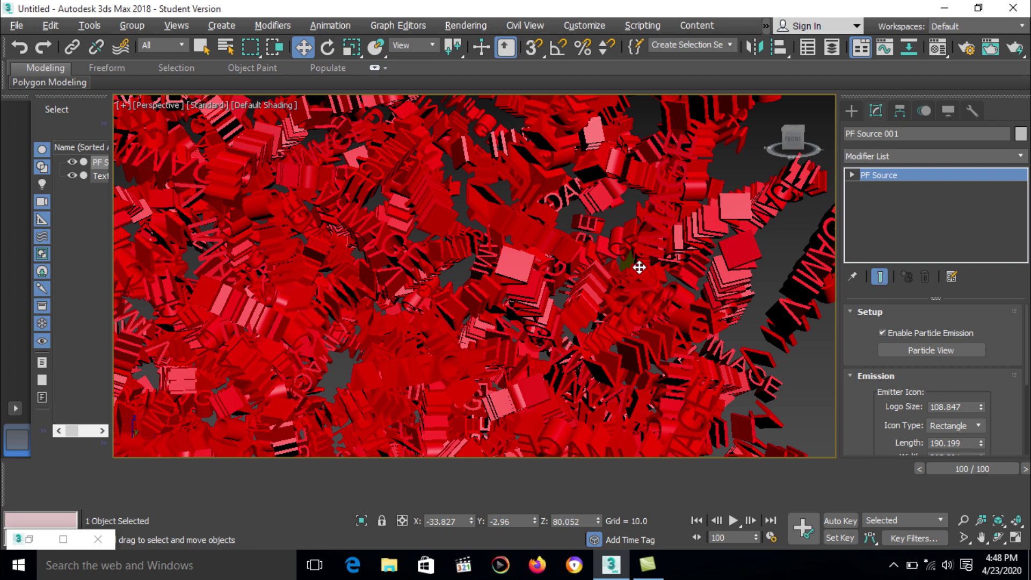
scroll(557, 269, down, 10)
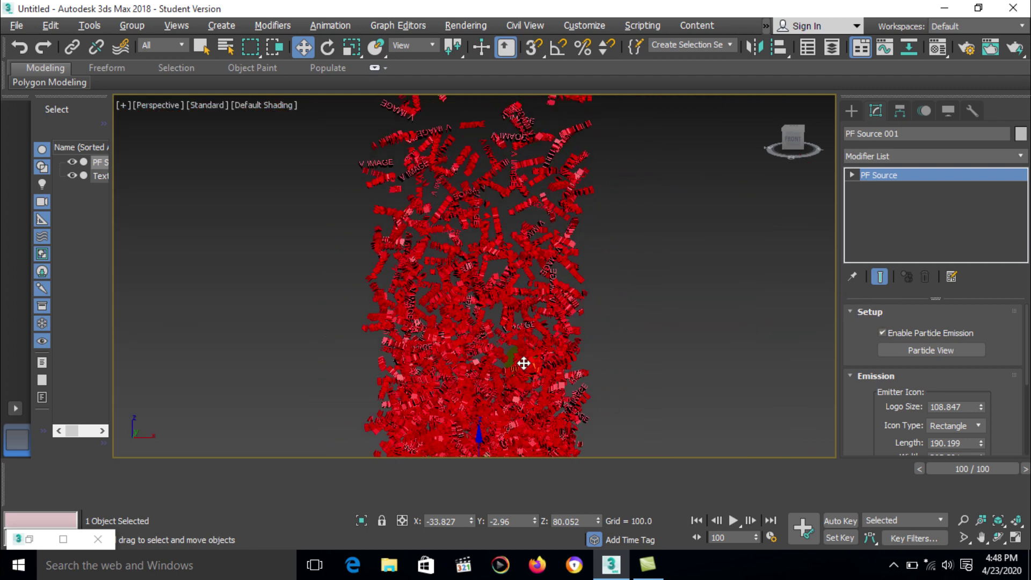
mouse_move(525, 361)
middle_down()
mouse_move(525, 344)
mouse_move(537, 363)
middle_up()
scroll(537, 364, up, 3)
alt+middle_drag(544, 293, 716, 246)
key(slash)
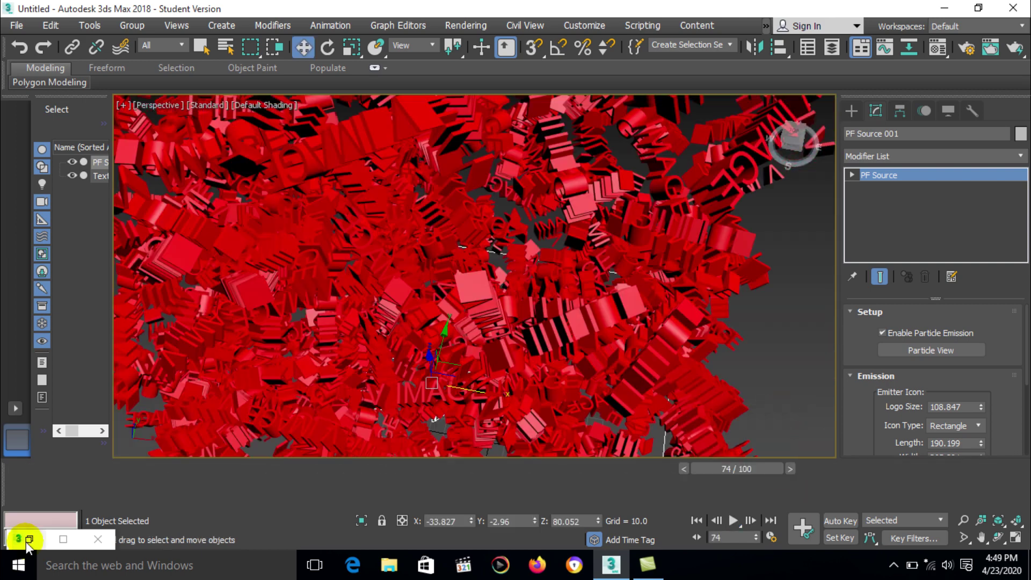
Set the Rotation 001 operator's orientation matrix to World Space and play the animation to check the aligned text
click(29, 538)
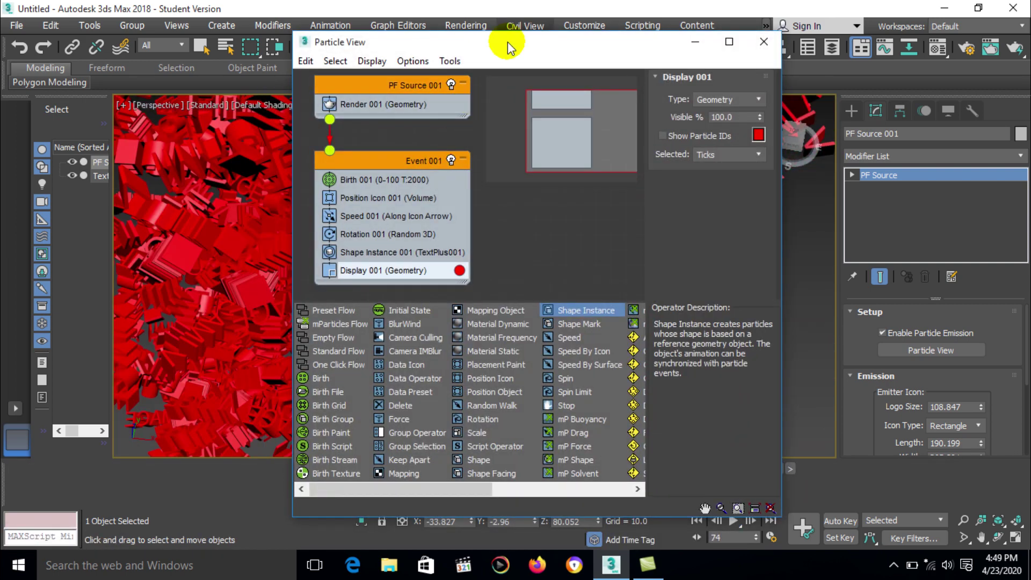
drag(511, 48, 749, 58)
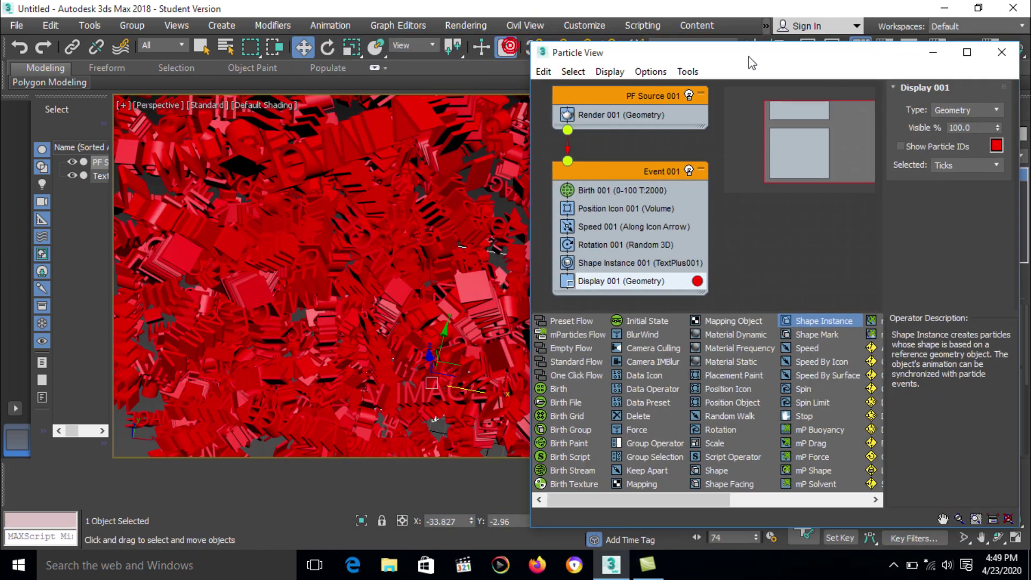
click(607, 246)
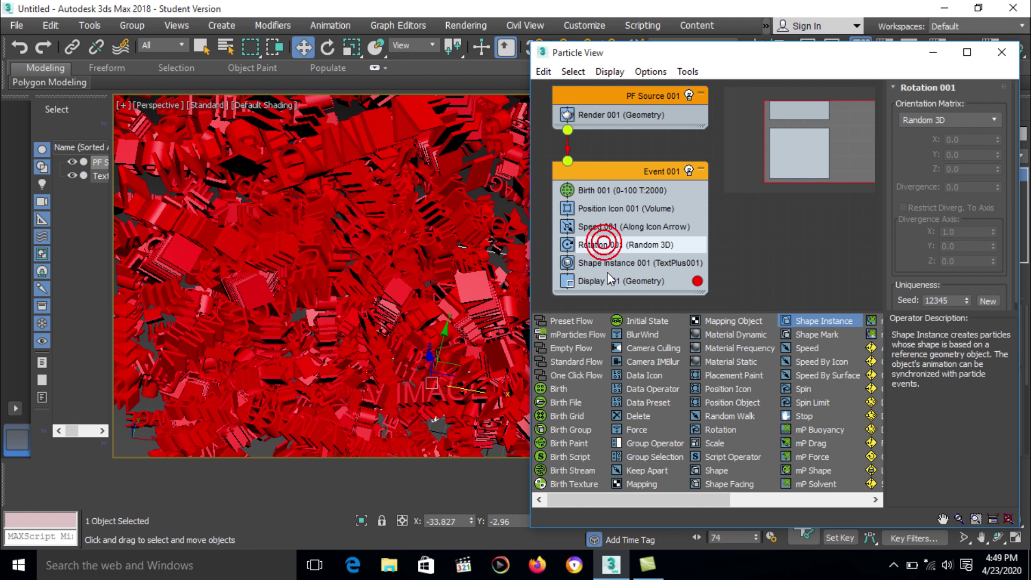
click(996, 121)
click(948, 144)
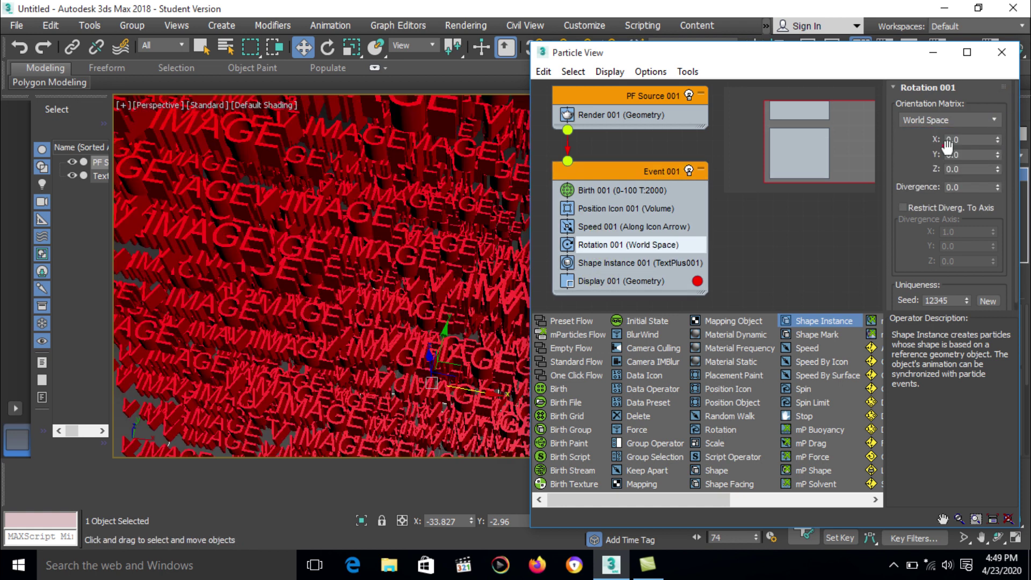
click(933, 53)
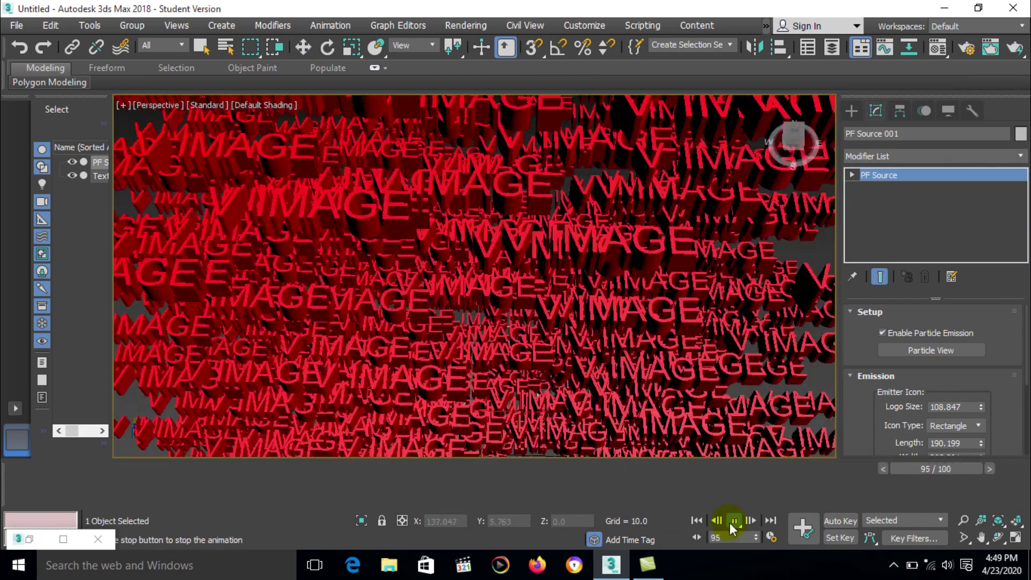
click(734, 521)
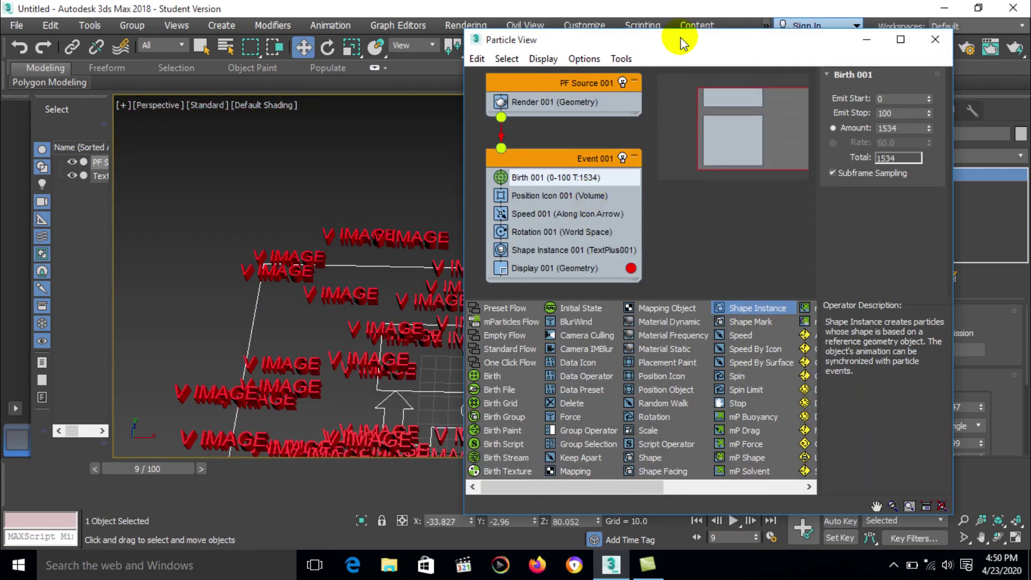
Vary the particle sizes by adjusting the scale variation of Shape Instance 001, trying values up to 100%
drag(681, 37, 713, 41)
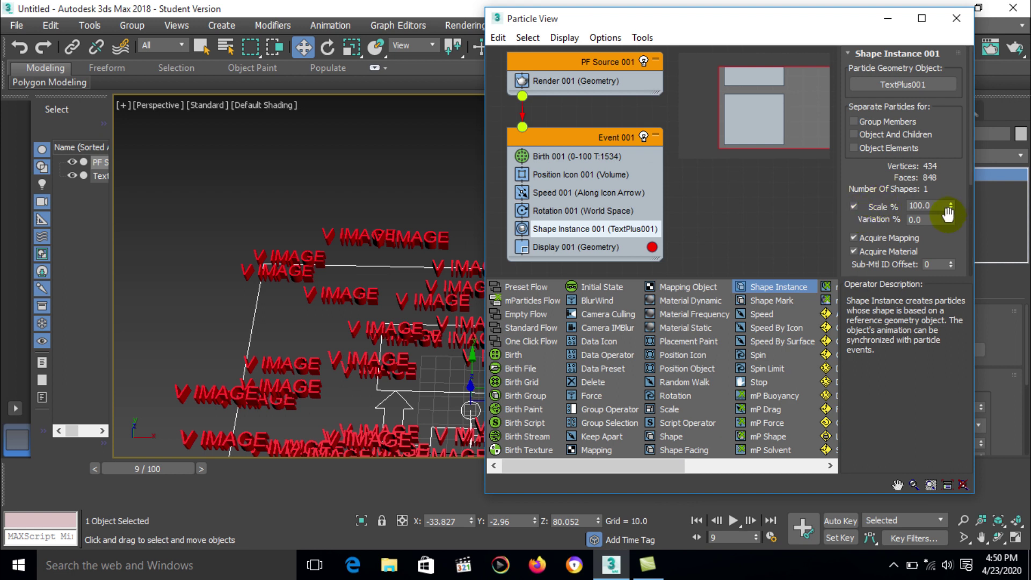
drag(951, 221, 952, 95)
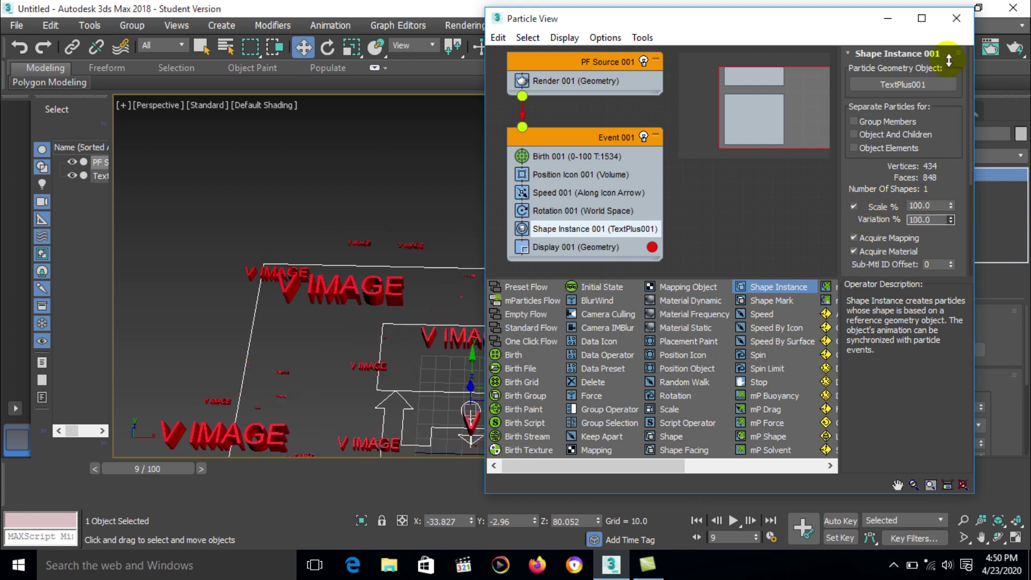
drag(949, 60, 944, 173)
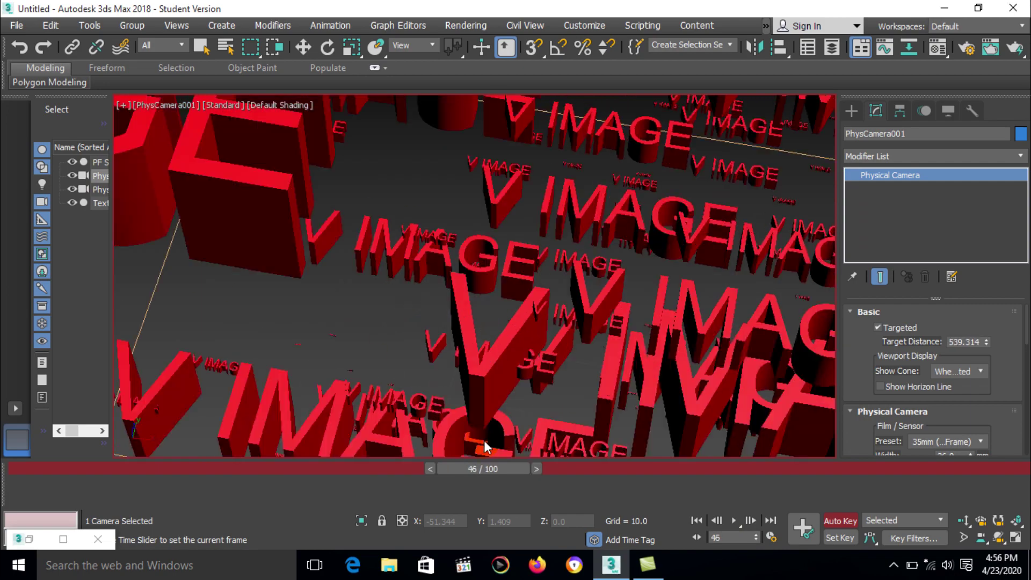
Play the animation through PhysCamera001, stop it, scrub to frame 100, and switch the viewport layout
click(732, 522)
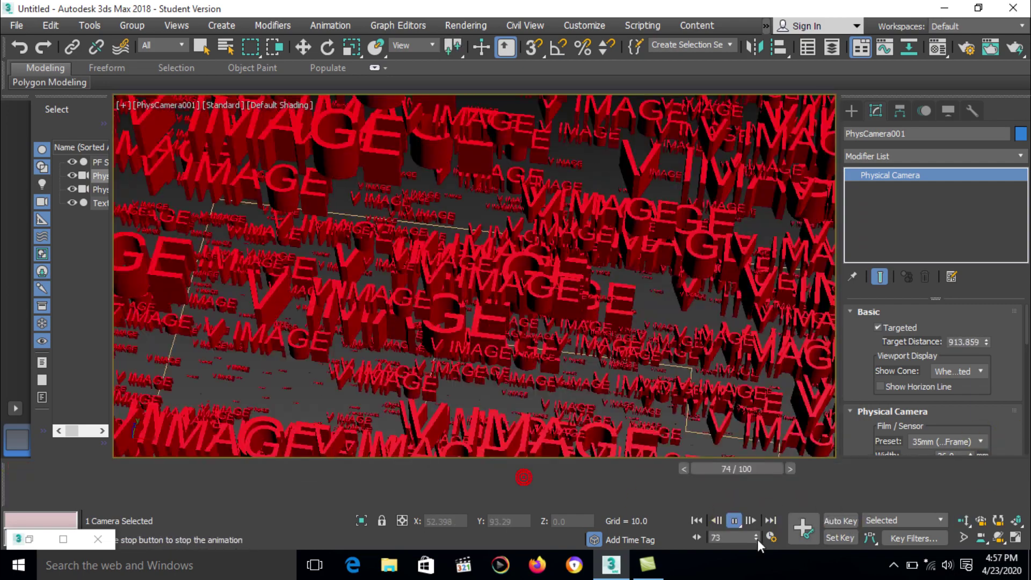
click(734, 520)
drag(717, 469, 967, 469)
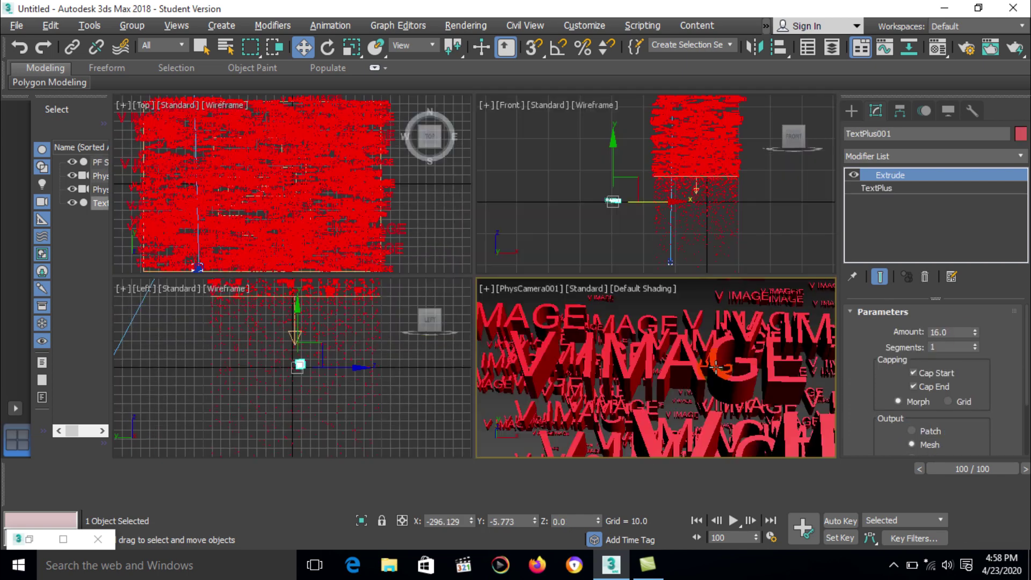
key(alt+w)
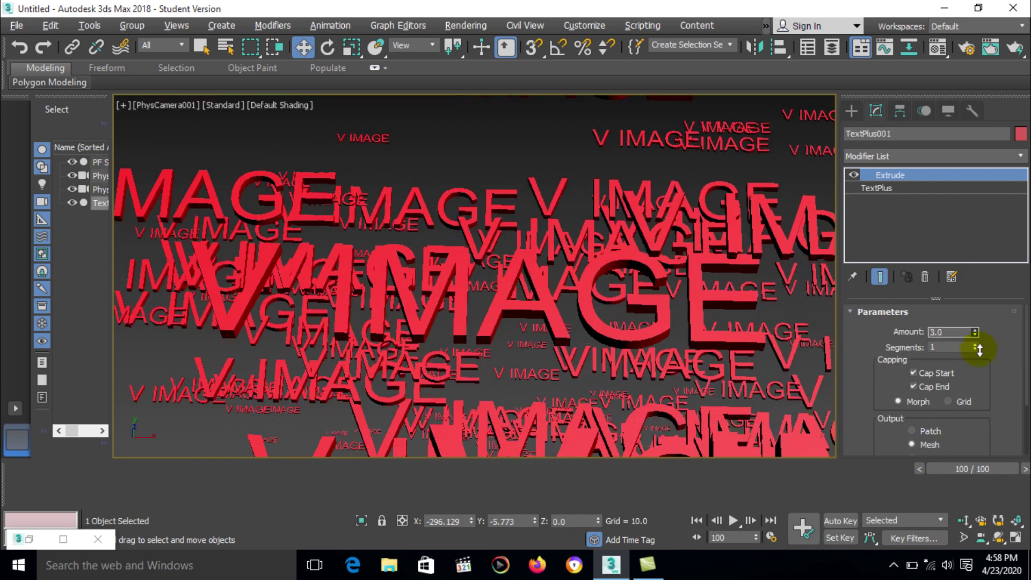
Open the TextPlus parameters of the V IMAGE text and set its bevel depth to 0.92
click(988, 188)
scroll(916, 333, down, 5)
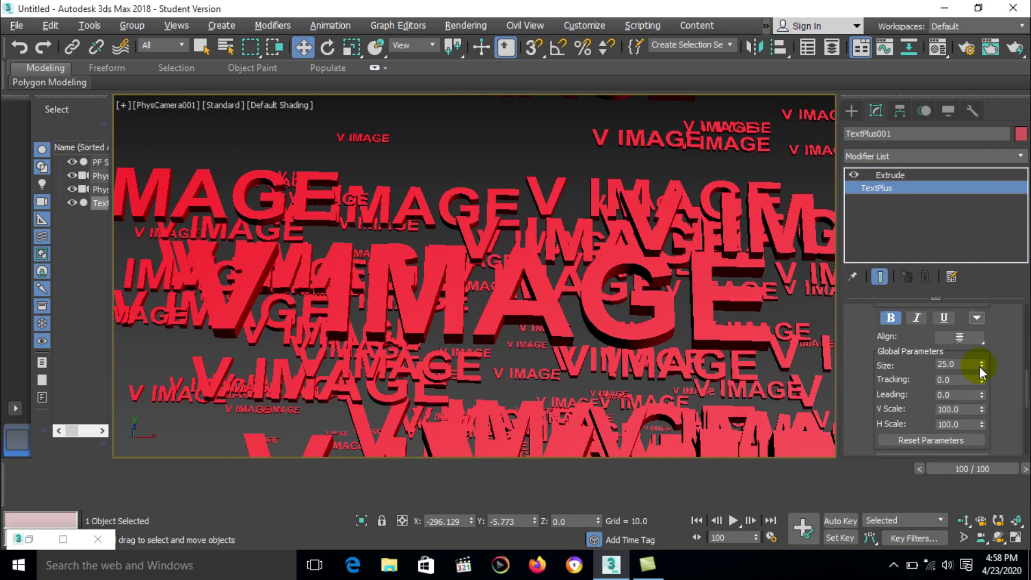
scroll(979, 367, down, 8)
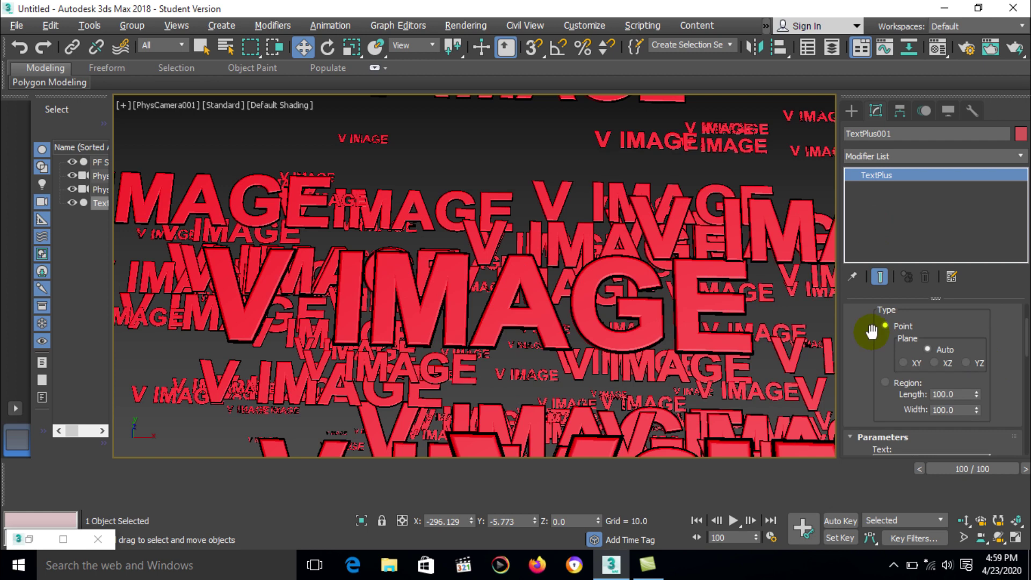
scroll(990, 369, down, 10)
drag(983, 396, 977, 373)
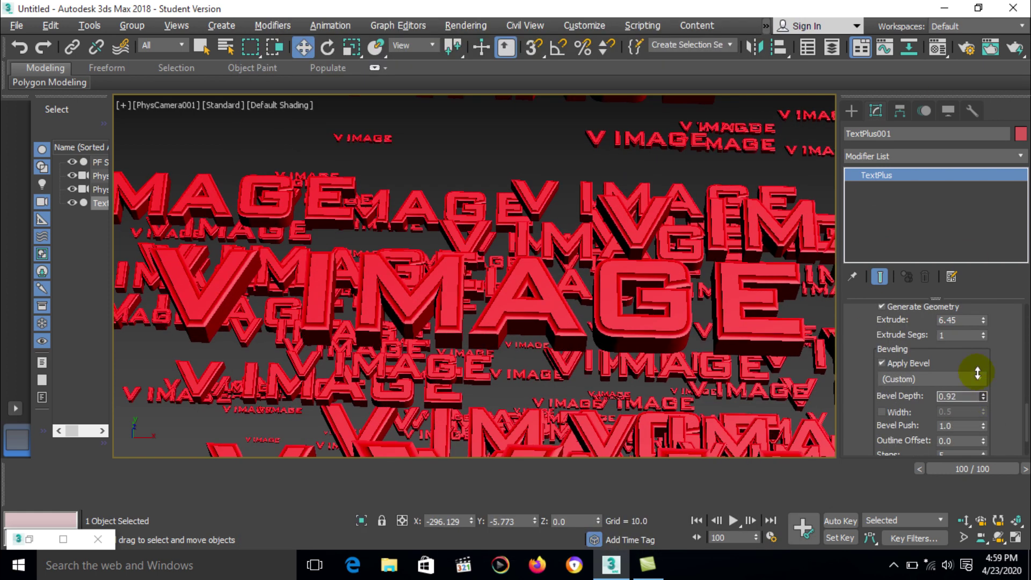
Set the text's animation "Up" axis to Z and return the time slider to frame 0
scroll(913, 419, down, 3)
click(977, 431)
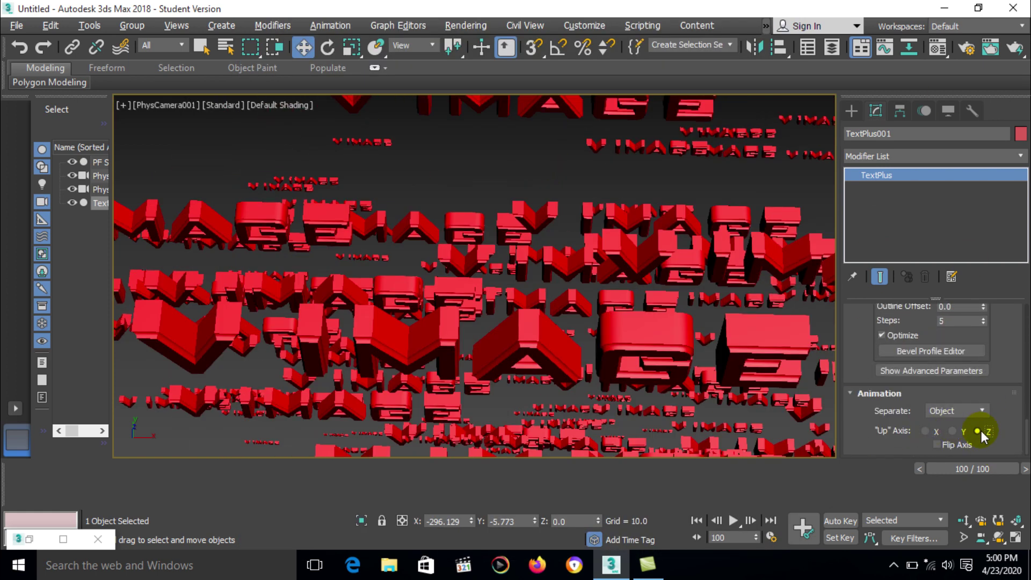
drag(973, 469, 67, 468)
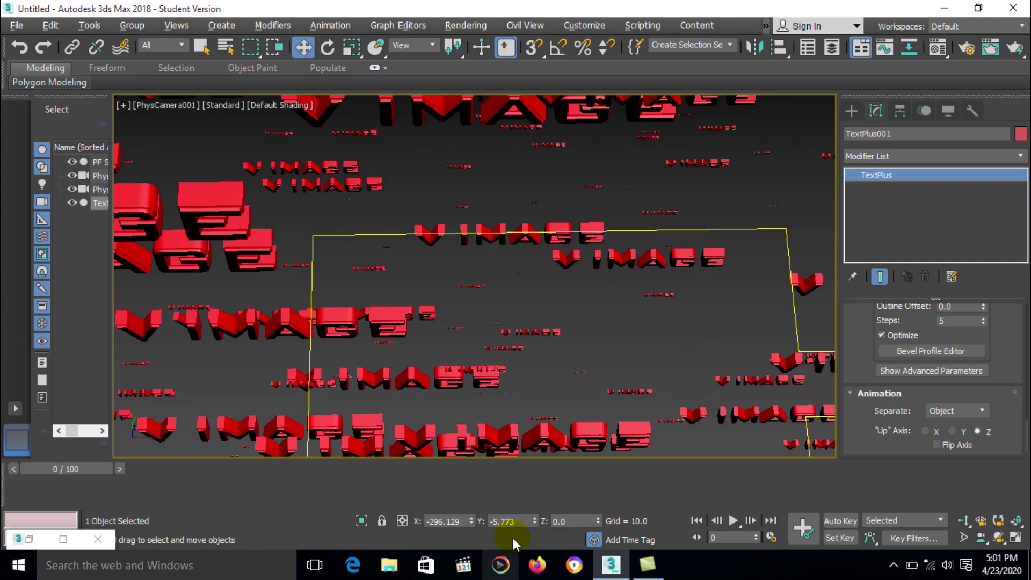
Orbit the PhysCamera001 view at frame 0 and again at frame 100, and activate the Dolly Camera tool
click(998, 538)
drag(505, 408, 493, 323)
drag(67, 469, 974, 473)
drag(501, 225, 472, 339)
click(964, 521)
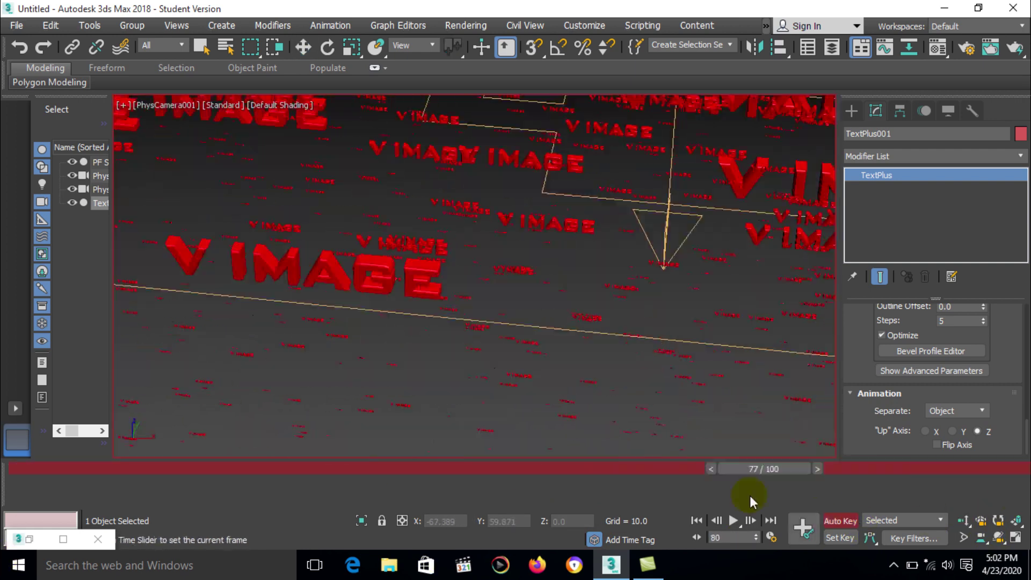
Select PhysCamera001, go to frame 100, and orbit the camera around the text with Auto Key on
click(115, 175)
key(Delete)
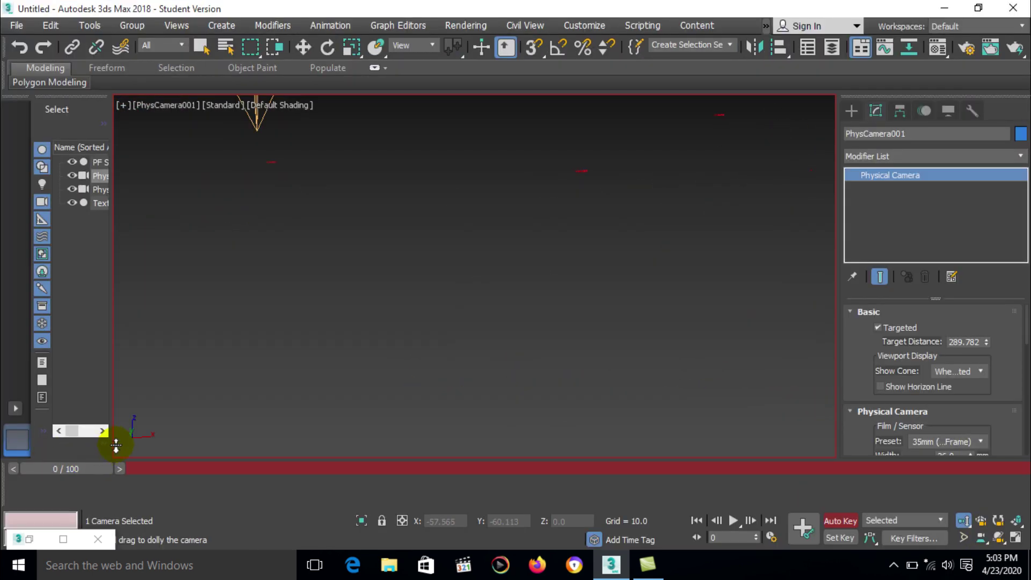
drag(108, 467, 973, 469)
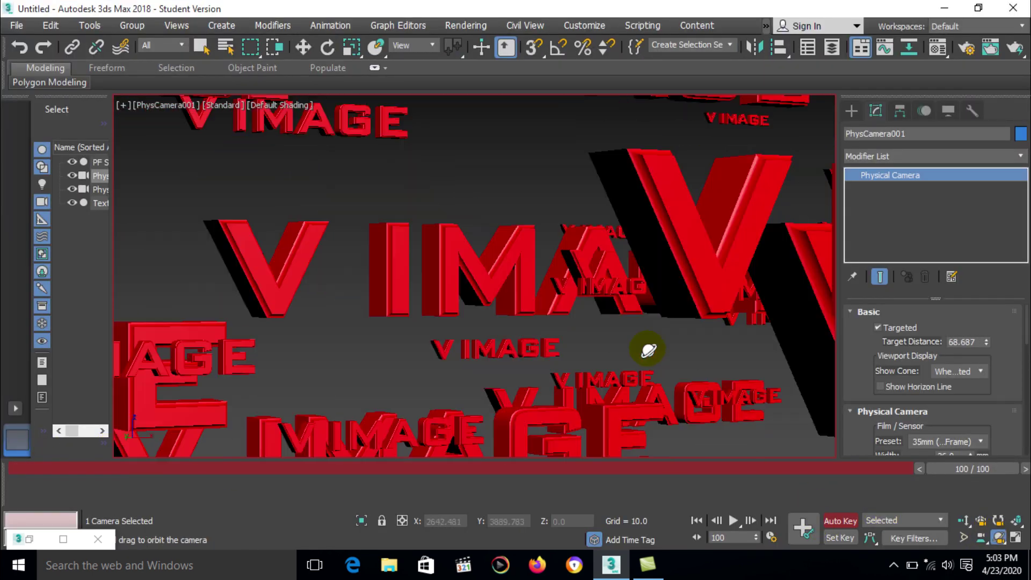
drag(649, 350, 637, 351)
mouse_move(972, 468)
mouse_down()
mouse_move(290, 468)
mouse_move(973, 465)
mouse_up()
Dolly and reframe PhysCamera001 at frame 100, set a key for it, and scrub back toward frame 0
click(964, 521)
drag(539, 338, 539, 408)
middle_drag(409, 349, 212, 276)
drag(212, 276, 225, 226)
click(802, 529)
drag(971, 468, 48, 475)
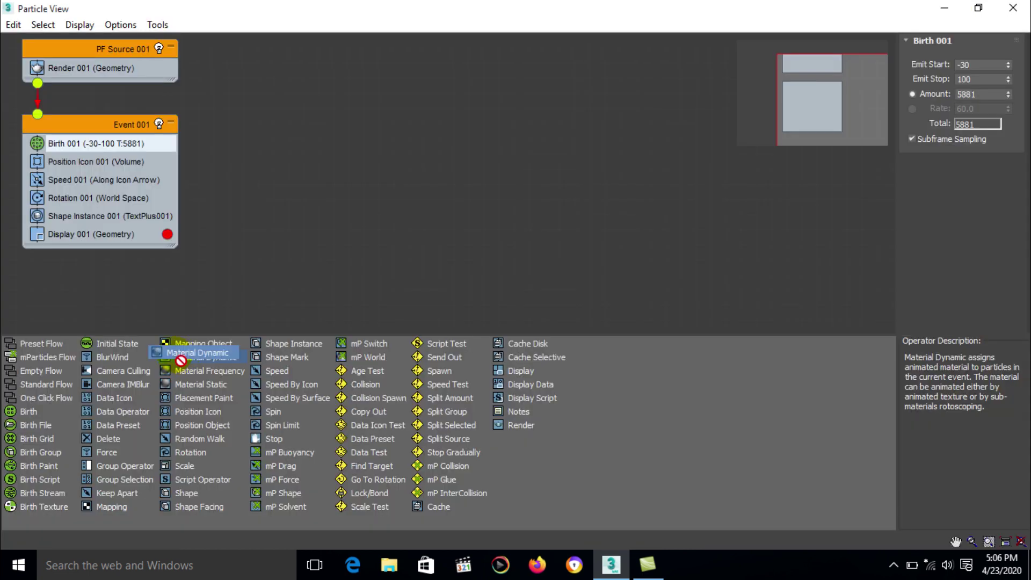
Add a Material Dynamic operator to Event 001 between Rotation 001 and Shape Instance 001, and open the Material Editor
drag(177, 357, 63, 207)
key(m)
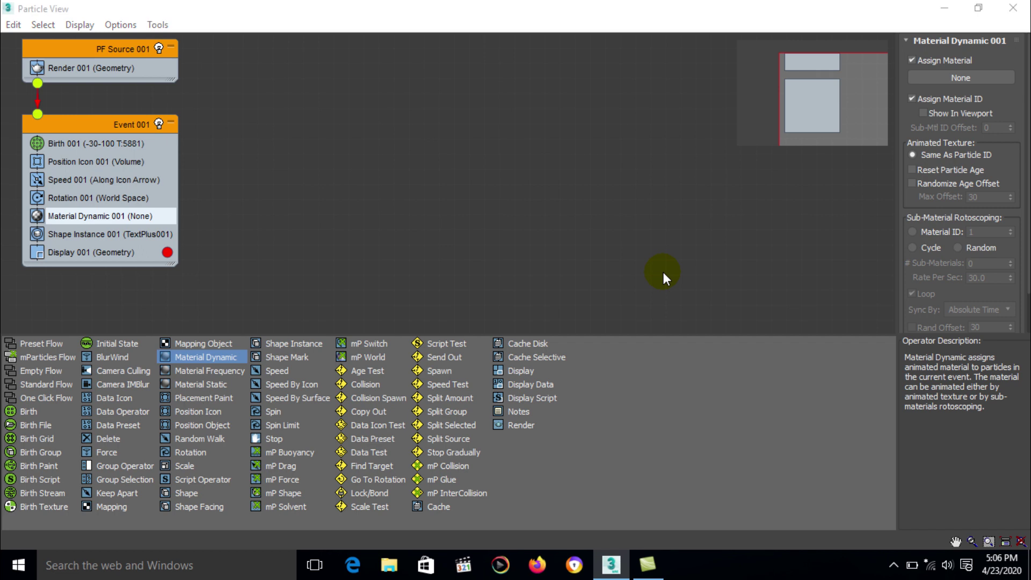
click(686, 215)
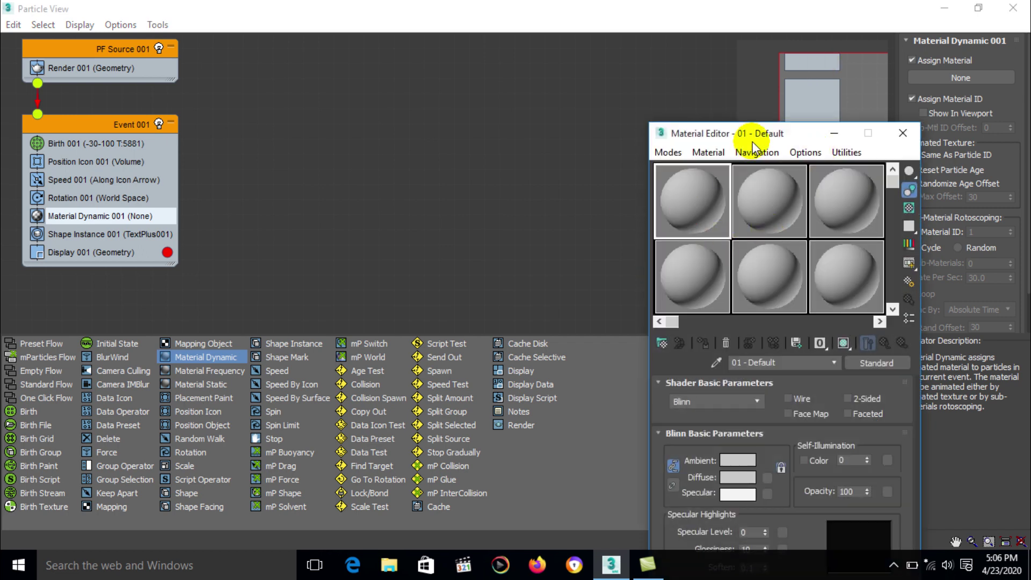
Give the 01 - Default material an orange diffuse color, a specular level of 16 and a glossiness of 61
drag(750, 138, 581, 83)
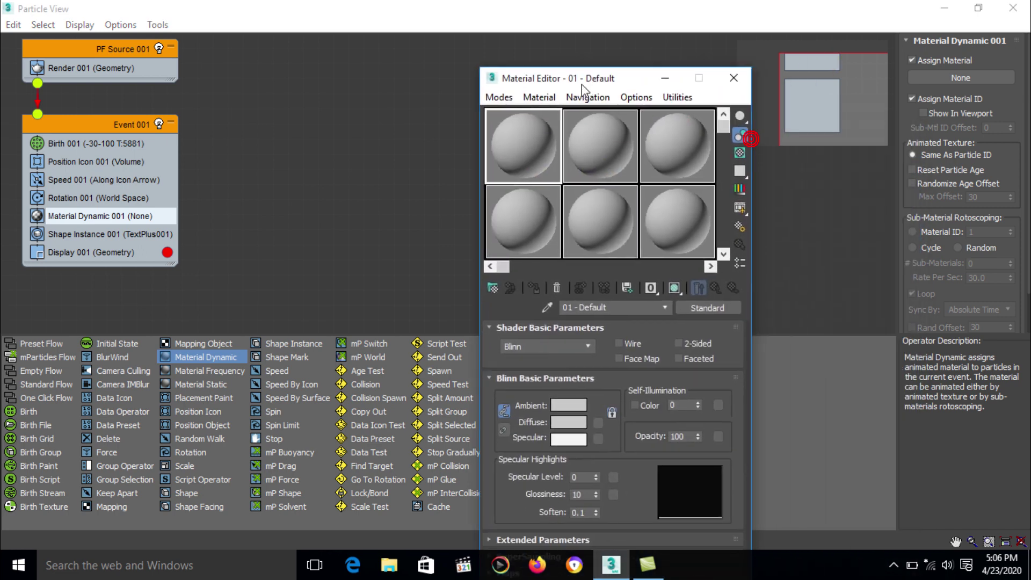
click(570, 422)
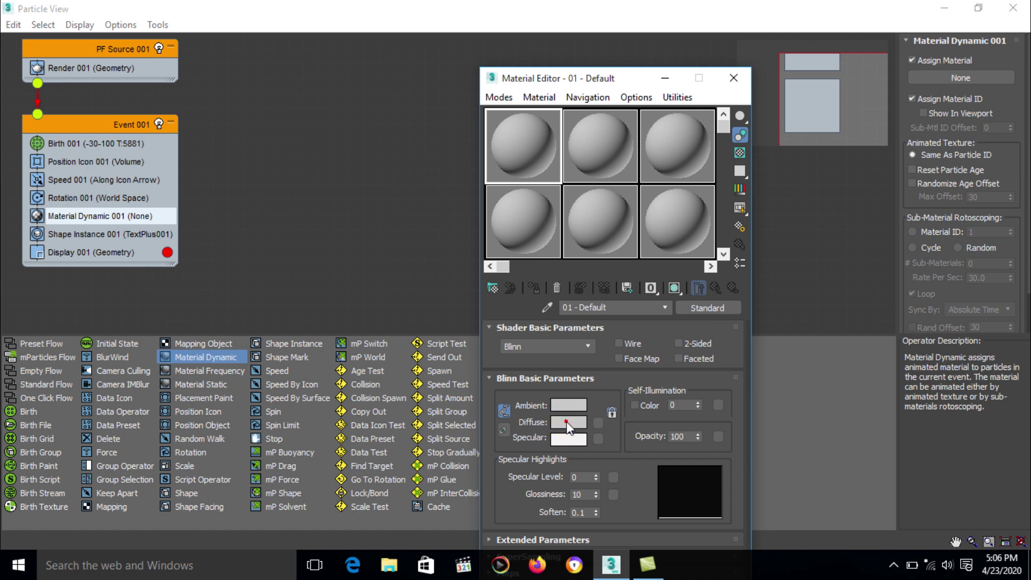
drag(407, 157, 414, 138)
drag(353, 111, 312, 105)
click(560, 233)
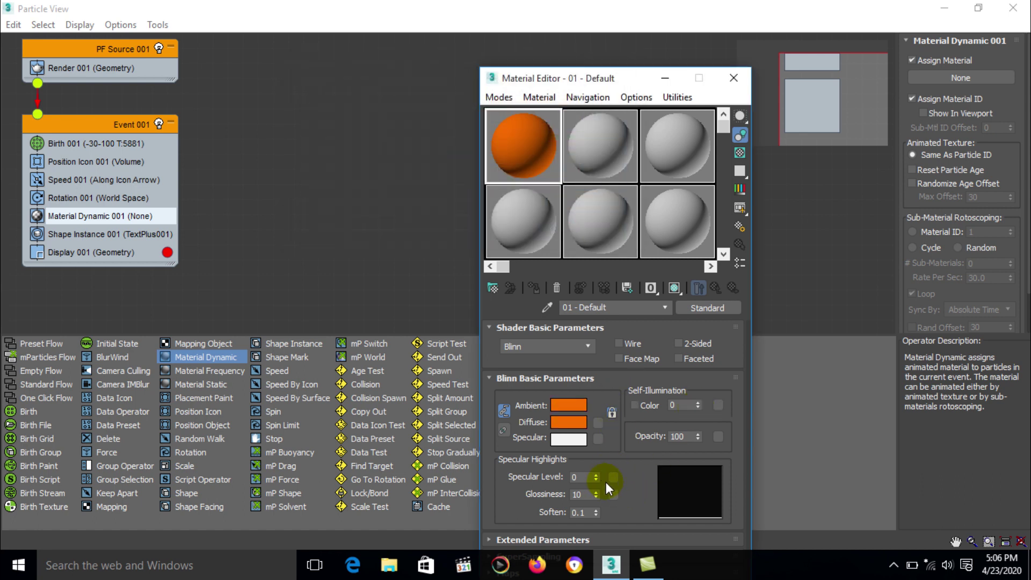
mouse_move(597, 473)
mouse_down()
mouse_move(594, 461)
mouse_move(597, 485)
mouse_move(591, 454)
mouse_up()
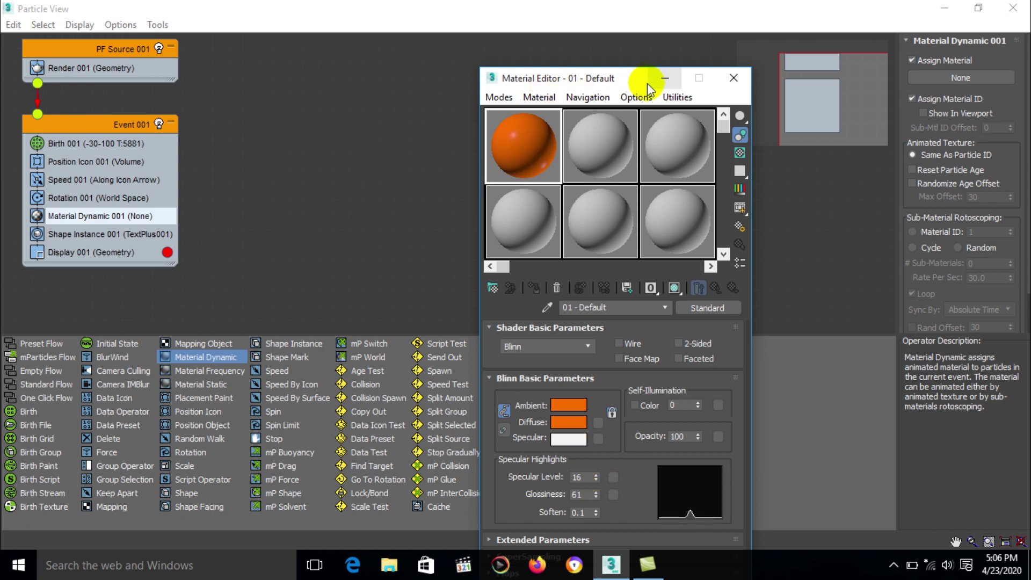
drag(631, 84, 660, 42)
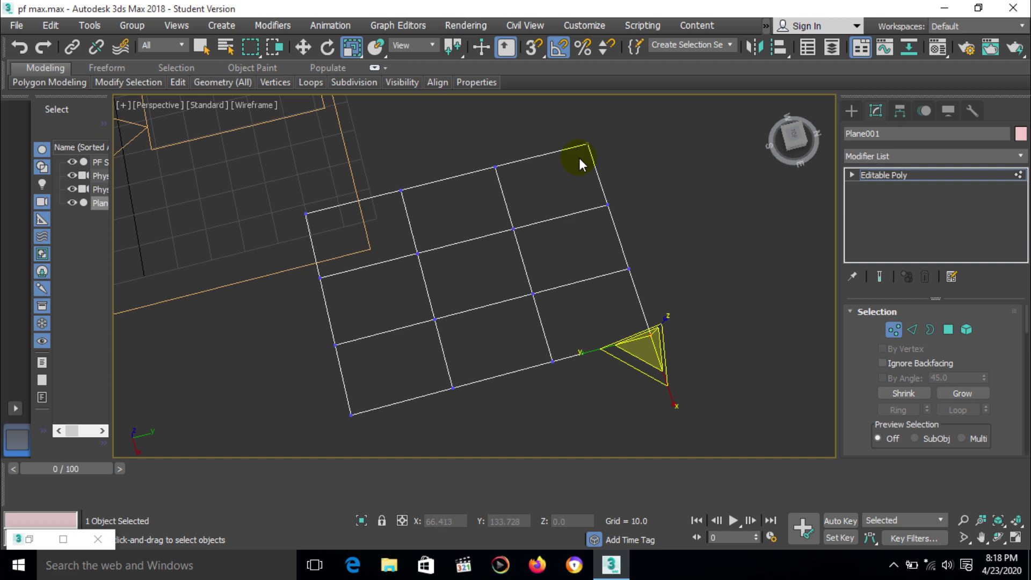
Scale Plane001's four corner vertices inward and stretch its two middle vertex rows outward to round the outline
ctrl+drag(579, 158, 558, 170)
ctrl+click(305, 214)
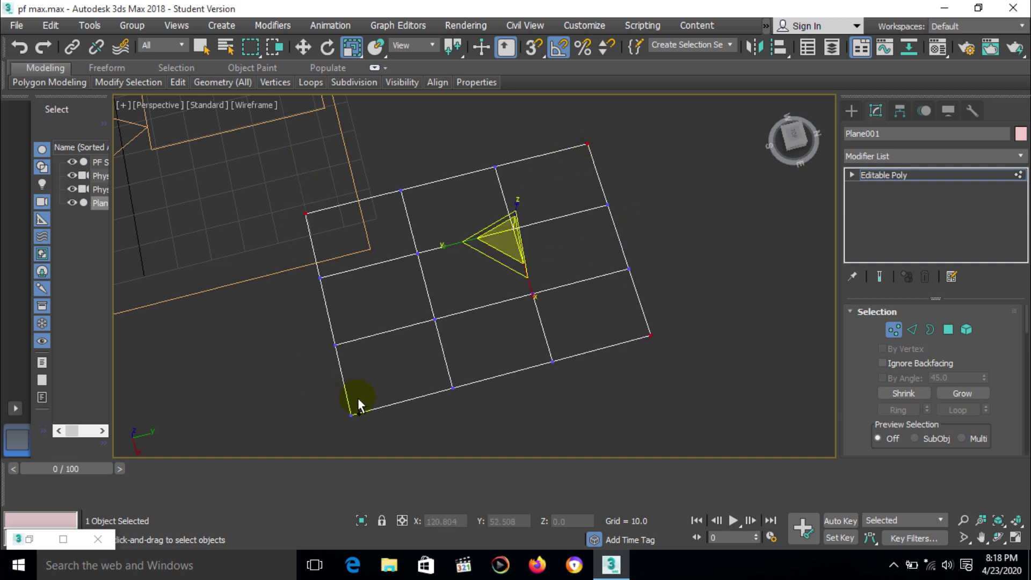
ctrl+click(352, 412)
drag(401, 298, 415, 291)
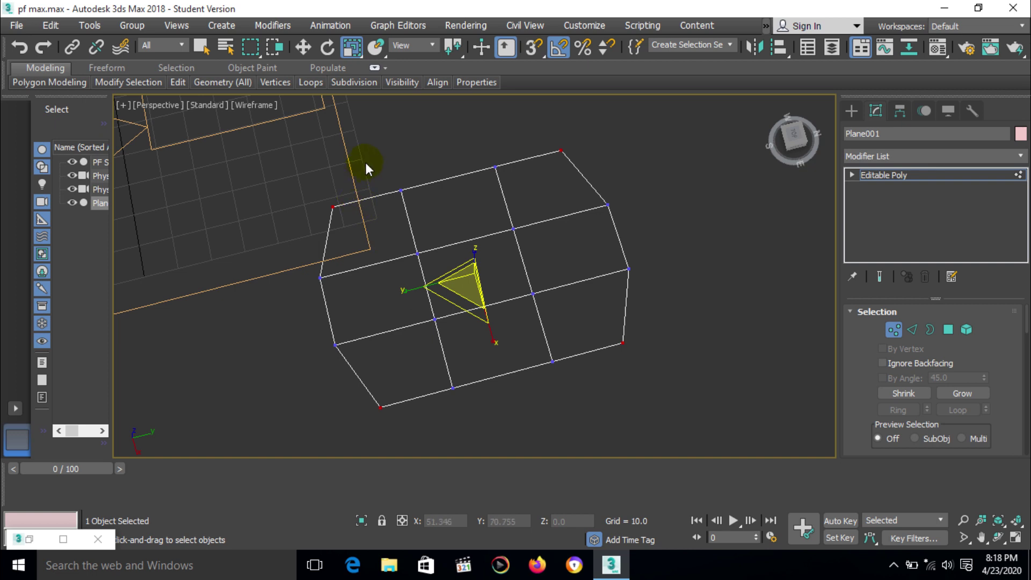
drag(373, 162, 560, 393)
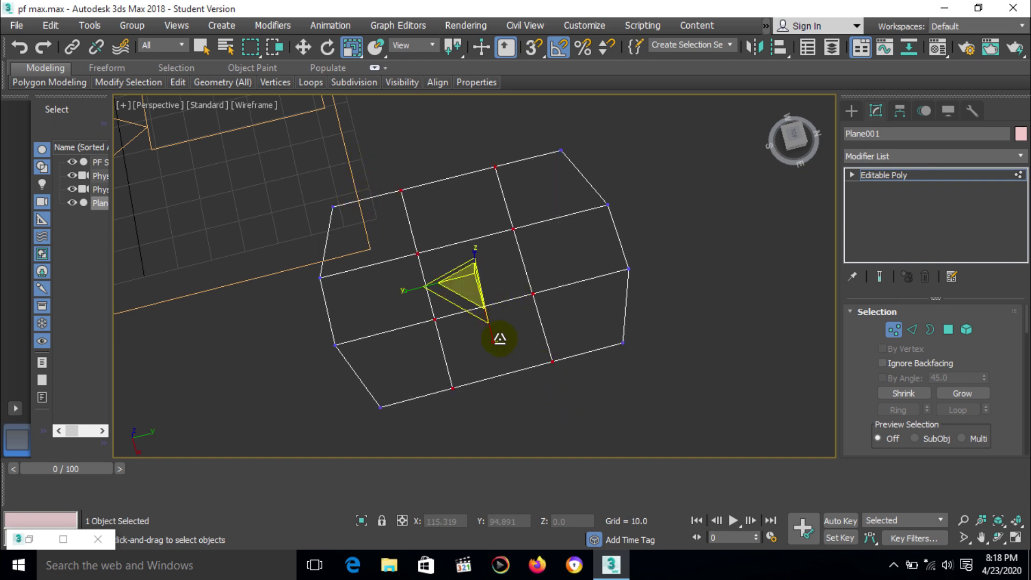
drag(495, 339, 492, 350)
click(600, 229)
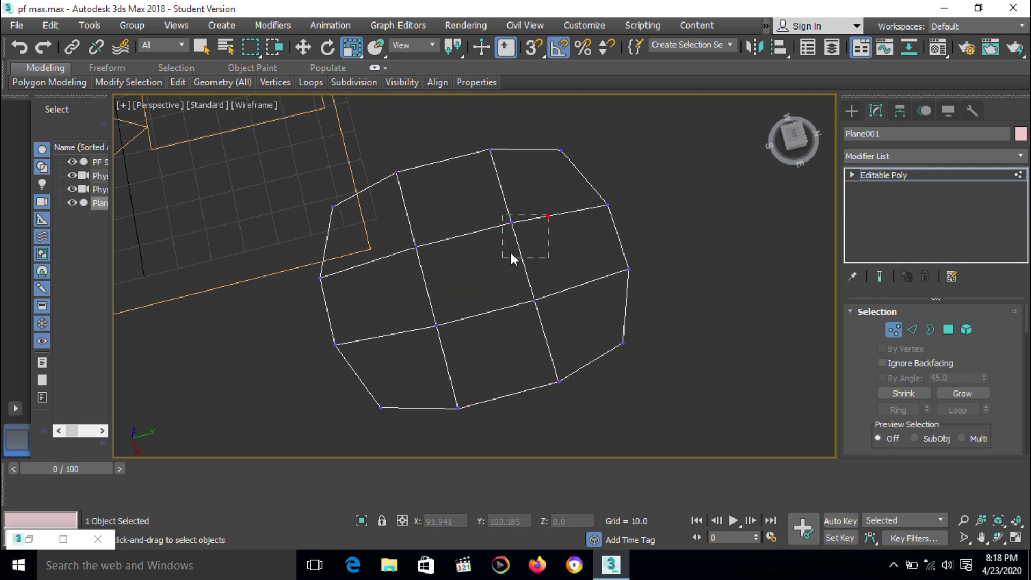
Select Plane001's four inner vertices and move them slightly along Z
drag(511, 252, 377, 336)
alt+middle_drag(377, 336, 446, 247)
key(w)
drag(475, 221, 476, 228)
Apply a TurboSmooth modifier to Plane001 and display the Perspective view with Default Shading
click(894, 157)
key(t)
key(t)
key(t)
key(Return)
alt+middle_drag(698, 323, 695, 266)
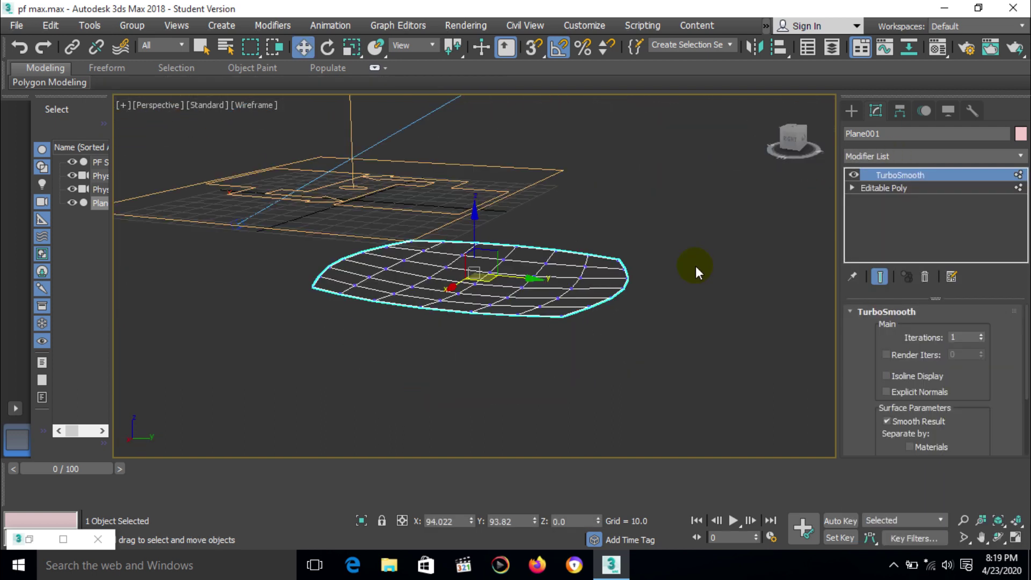
click(214, 107)
click(253, 107)
click(302, 119)
mouse_move(435, 226)
alt+middle_down()
mouse_move(523, 306)
mouse_move(626, 302)
mouse_move(647, 235)
mouse_move(684, 270)
mouse_move(699, 260)
alt+middle_up()
At vertex level of the Editable Poly, select two outline vertices along one side of Plane001 and scale them toward each other
click(859, 189)
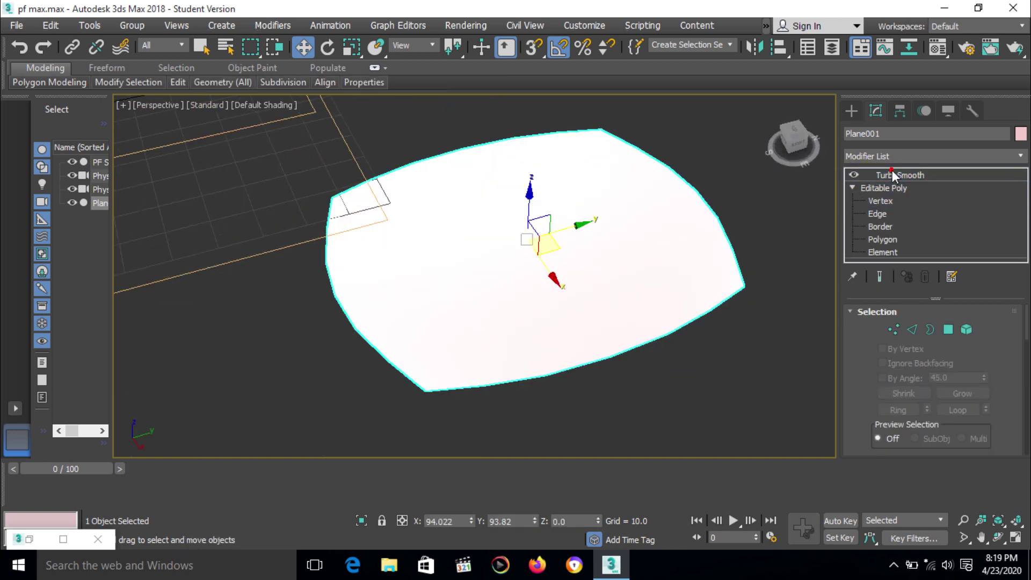
click(881, 201)
alt+middle_drag(759, 292, 451, 230)
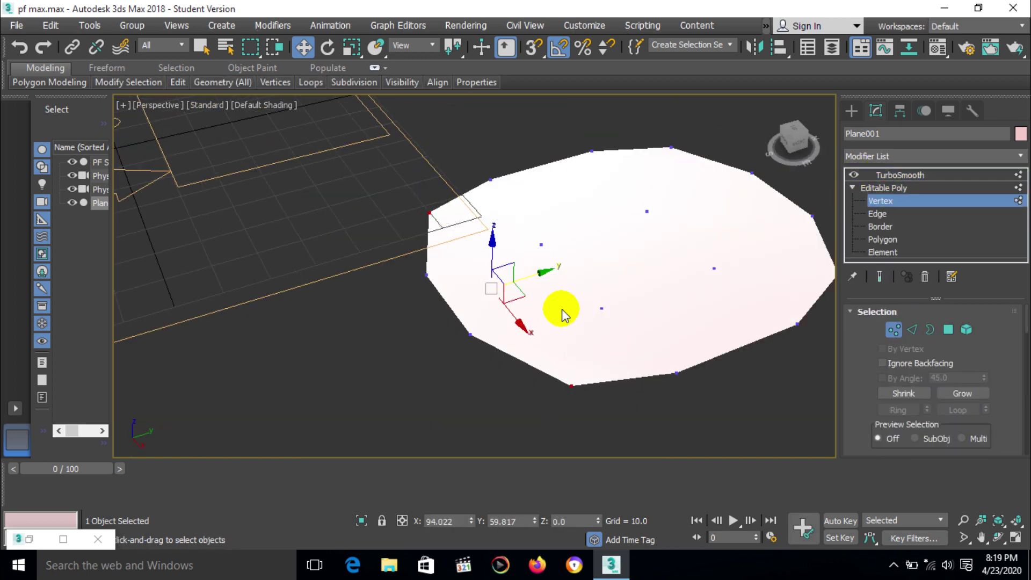
key(r)
drag(491, 288, 495, 320)
click(555, 410)
scroll(711, 362, down, 5)
alt+middle_drag(711, 362, 617, 363)
Leave vertex editing and assign the blank 03 - Default material to Plane001 in the Material Editor
click(881, 189)
key(m)
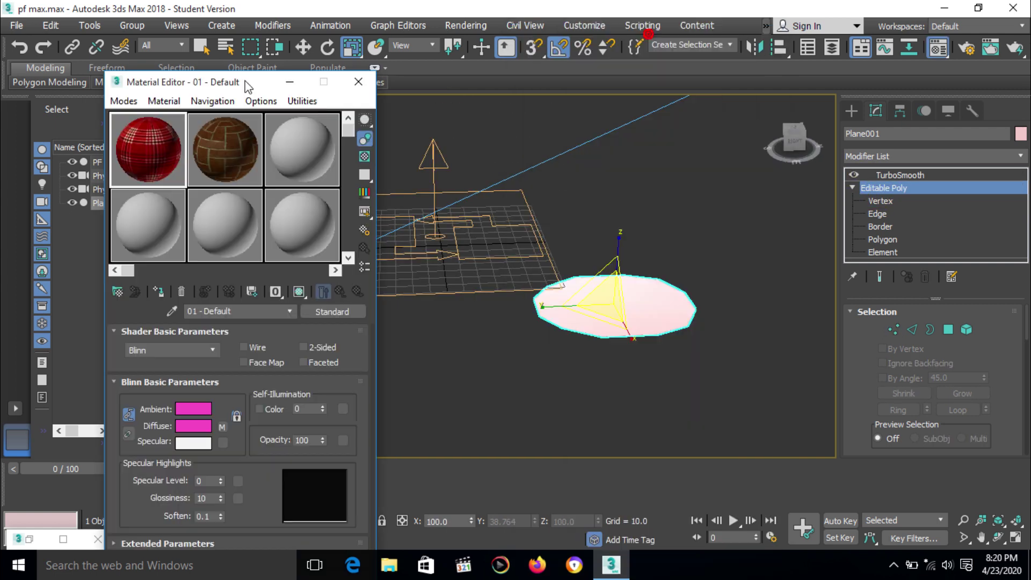
drag(248, 86, 272, 72)
click(305, 134)
drag(305, 135, 248, 136)
drag(248, 135, 173, 135)
click(183, 277)
drag(263, 68, 441, 11)
Add a Noise map to the diffuse color of the 03 - Default material
click(425, 356)
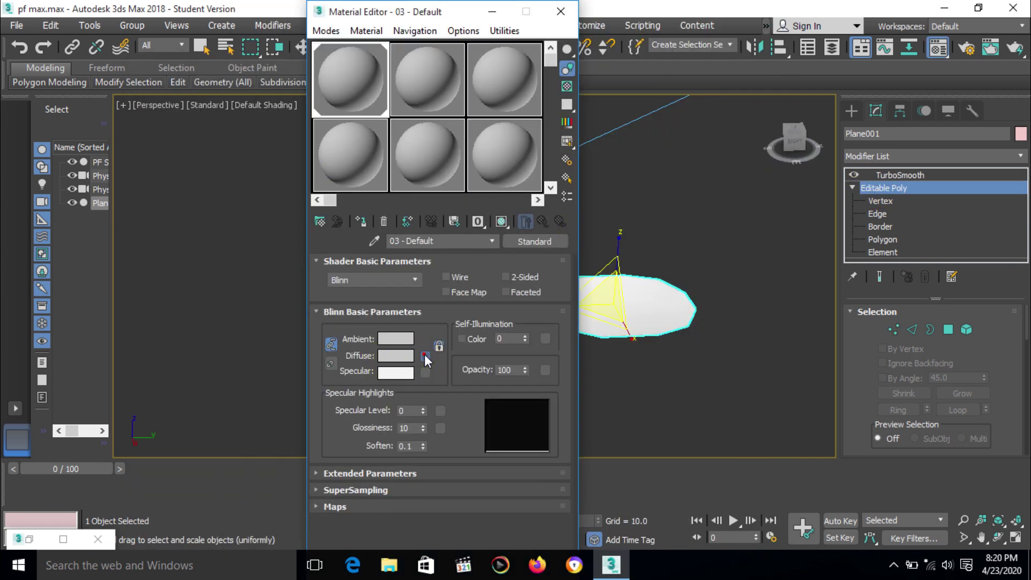
click(425, 357)
click(425, 363)
click(518, 483)
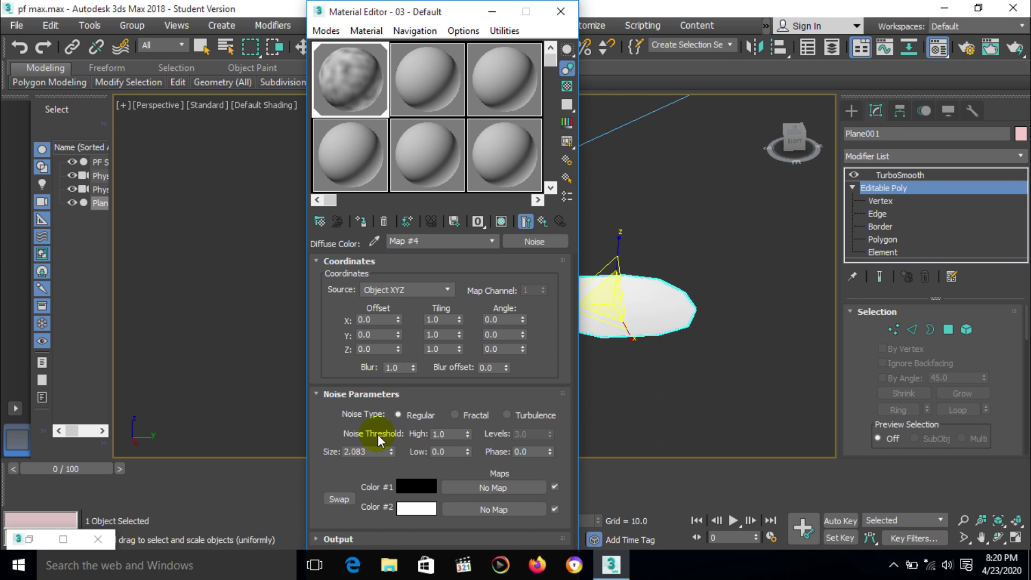
Set the Noise map to Fractal with a size of 0.883 and make its Color #1 yellow-orange
click(459, 414)
drag(391, 454, 391, 457)
click(427, 487)
click(317, 103)
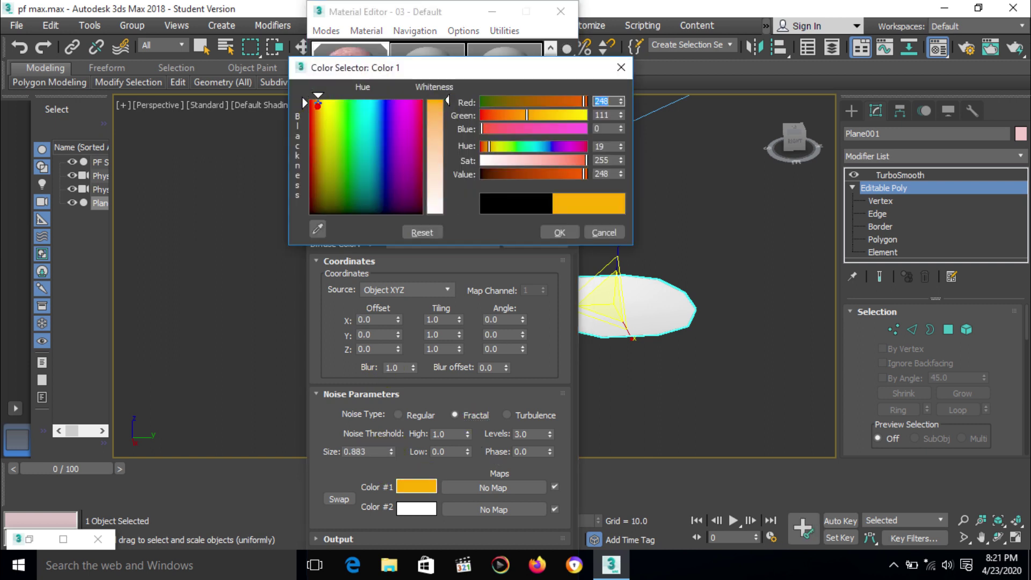
click(560, 232)
Make the Noise map's Color #2 a deeper orange
click(416, 508)
click(420, 104)
drag(435, 177, 434, 100)
click(322, 114)
click(318, 108)
click(560, 232)
click(417, 508)
click(560, 232)
Show the Noise map in the viewport and set its size to 0.683 and high noise threshold to 0.59
click(501, 221)
scroll(774, 339, up, 3)
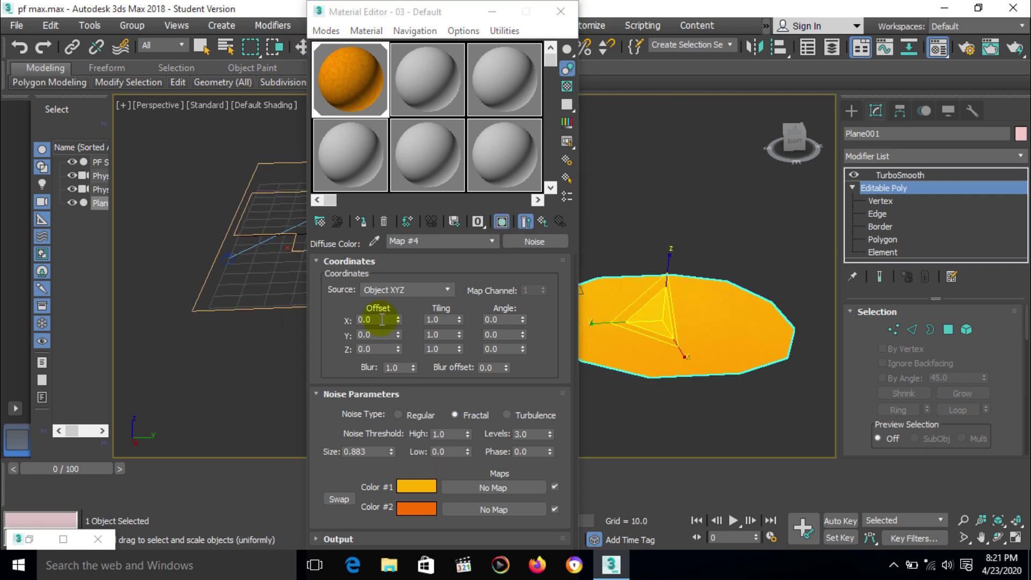
mouse_move(391, 452)
mouse_down()
mouse_move(391, 486)
mouse_move(393, 462)
mouse_up()
scroll(763, 352, up, 4)
drag(467, 434, 471, 503)
Go through the 03 - Default material's Maps and the Noise map's slot options
click(543, 222)
click(337, 507)
click(490, 293)
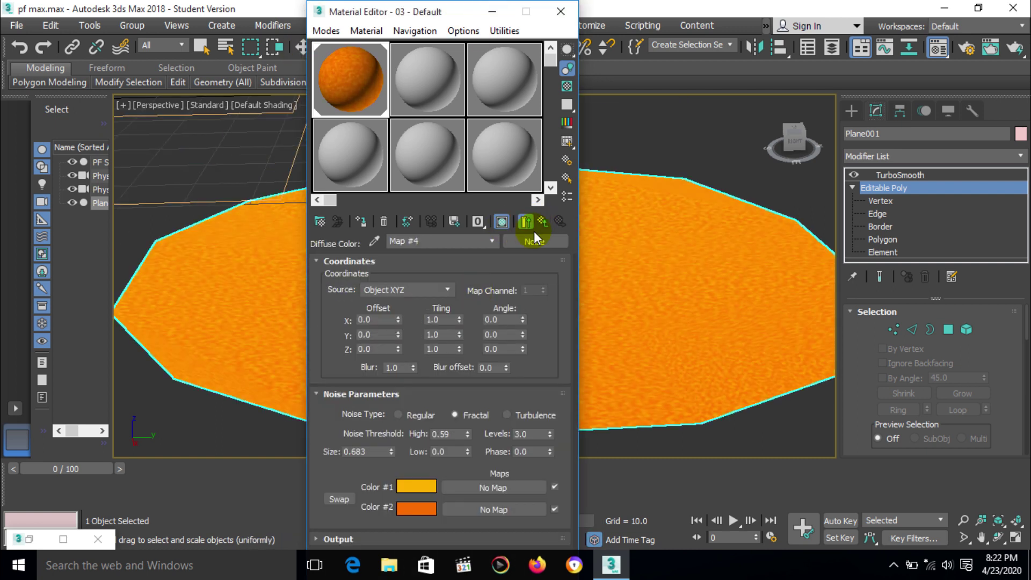
click(526, 221)
scroll(460, 476, down, 4)
right_click(456, 487)
click(494, 497)
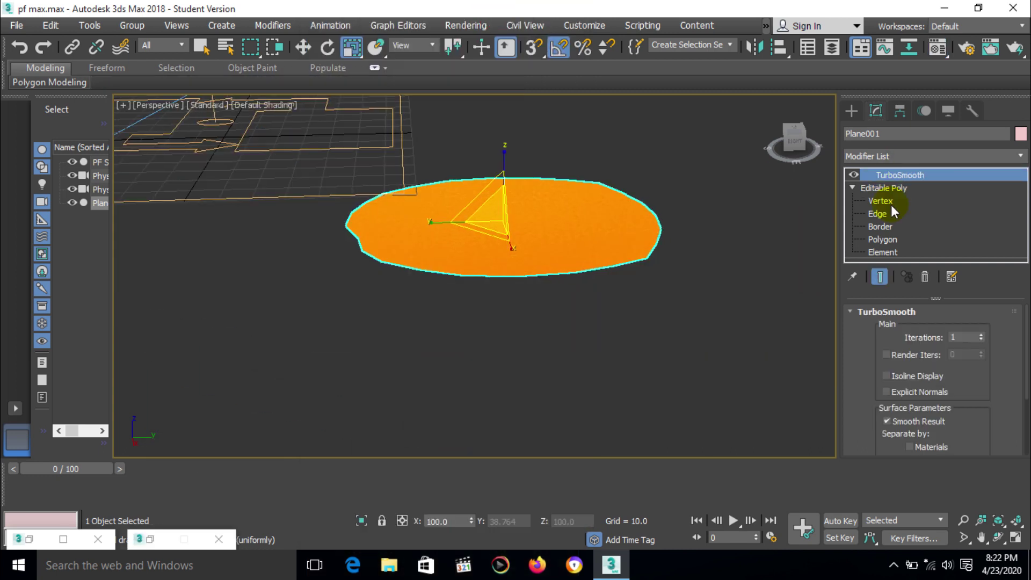
Render the Perspective view of the orange TurboSmoothed plane
alt+middle_drag(666, 253, 670, 304)
key(shift+q)
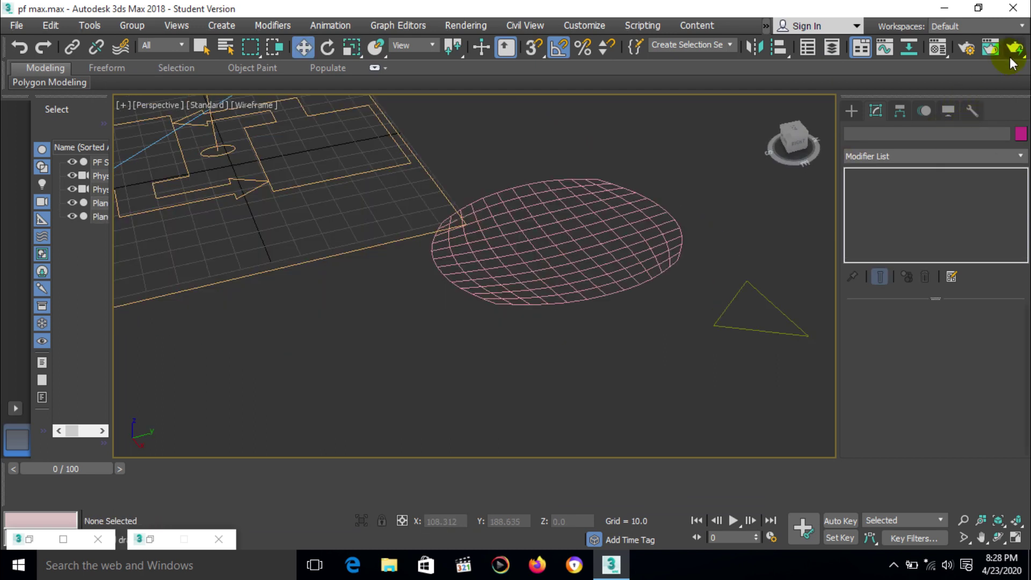
click(1015, 47)
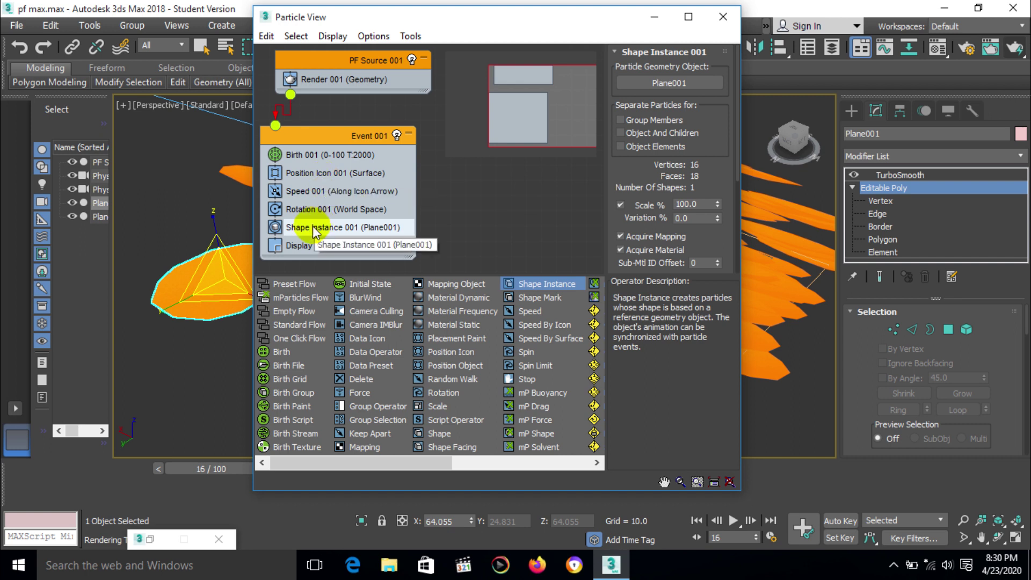
Set the orientation matrix of Rotation 001 in Event 001 to Random 3D
click(321, 210)
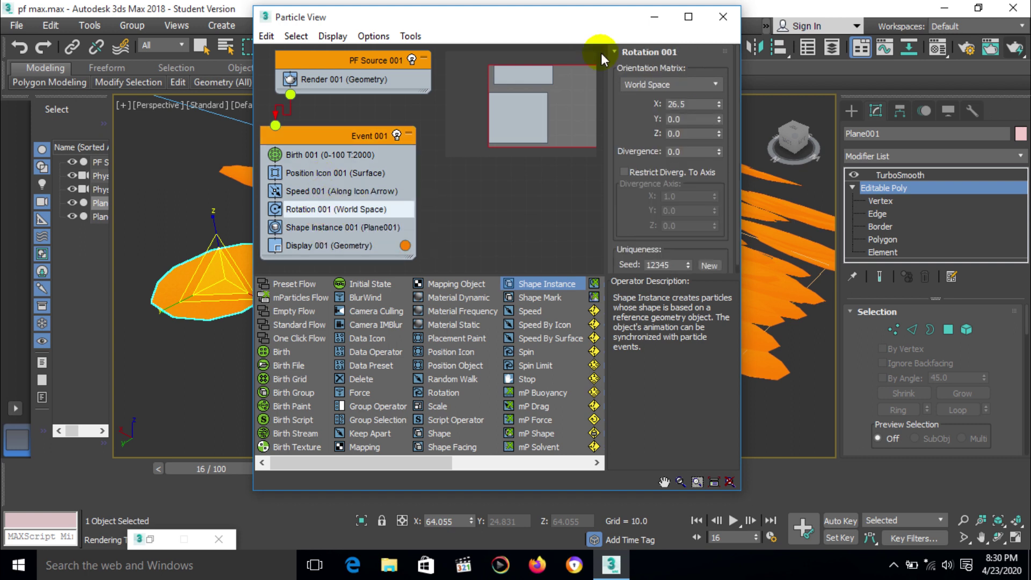
click(697, 89)
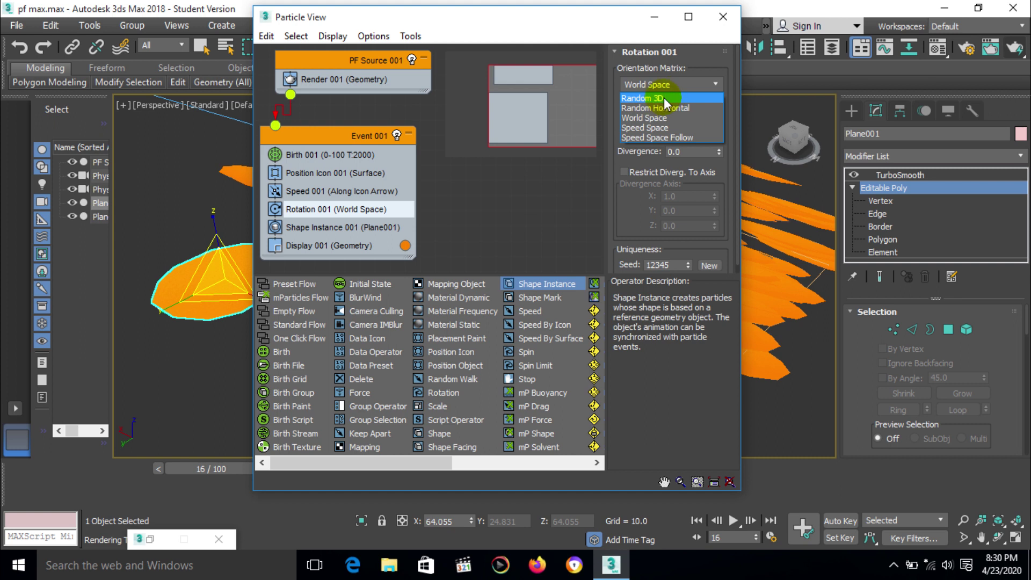
click(664, 98)
drag(529, 18, 416, 72)
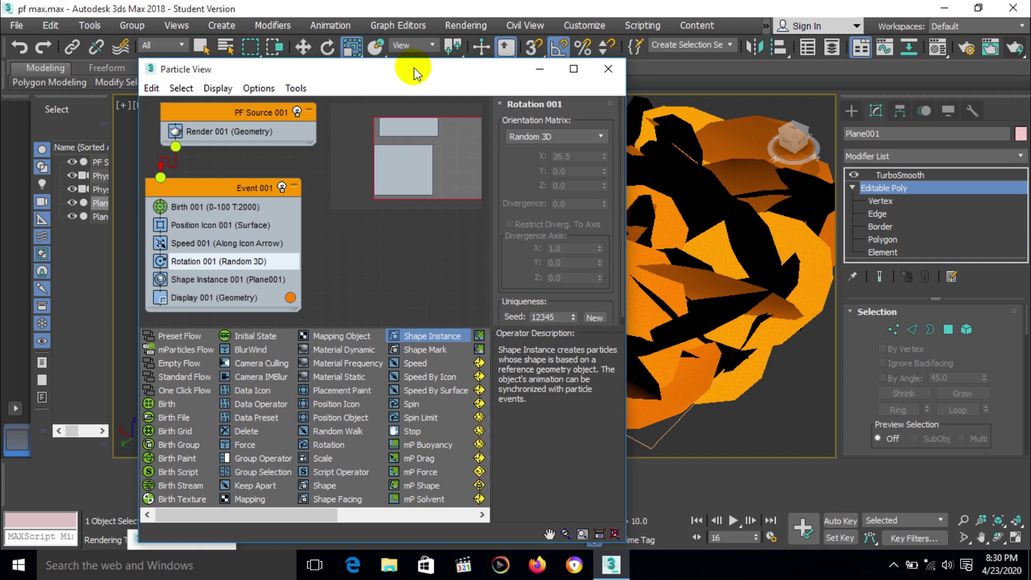
click(188, 260)
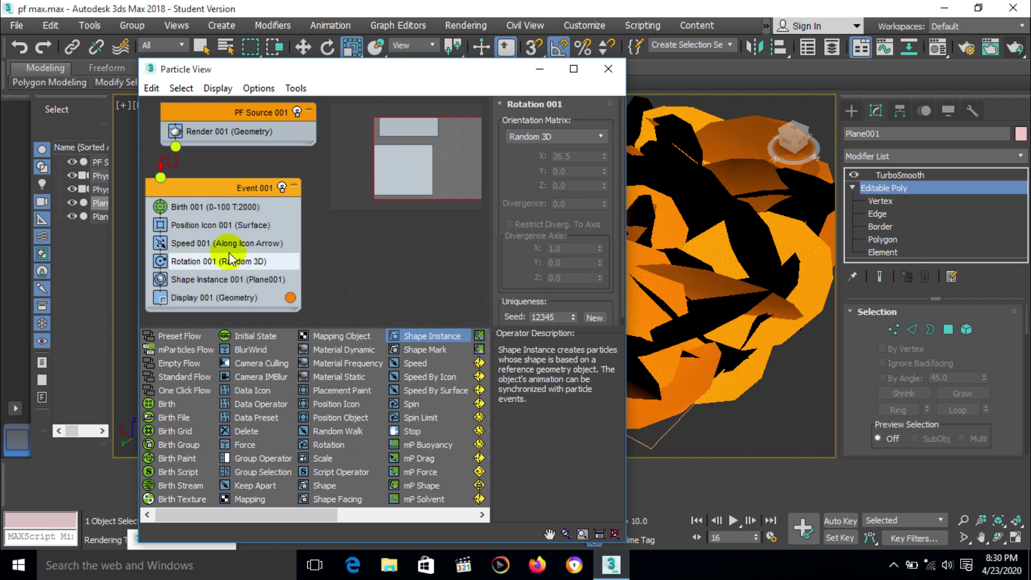
Set Shape Instance 001's scale to 56% and its scale variation to 90%
click(206, 280)
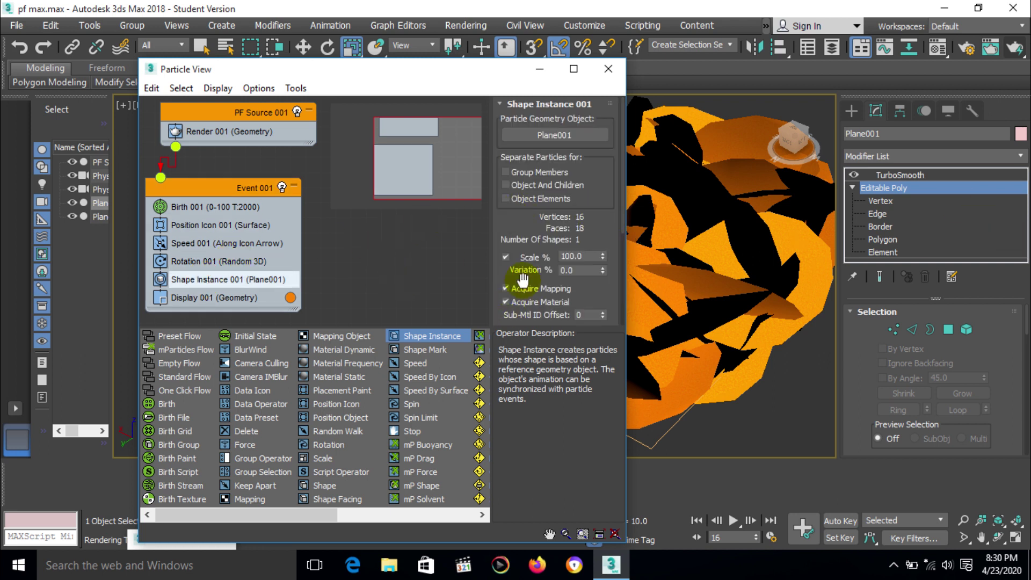
drag(602, 260, 595, 296)
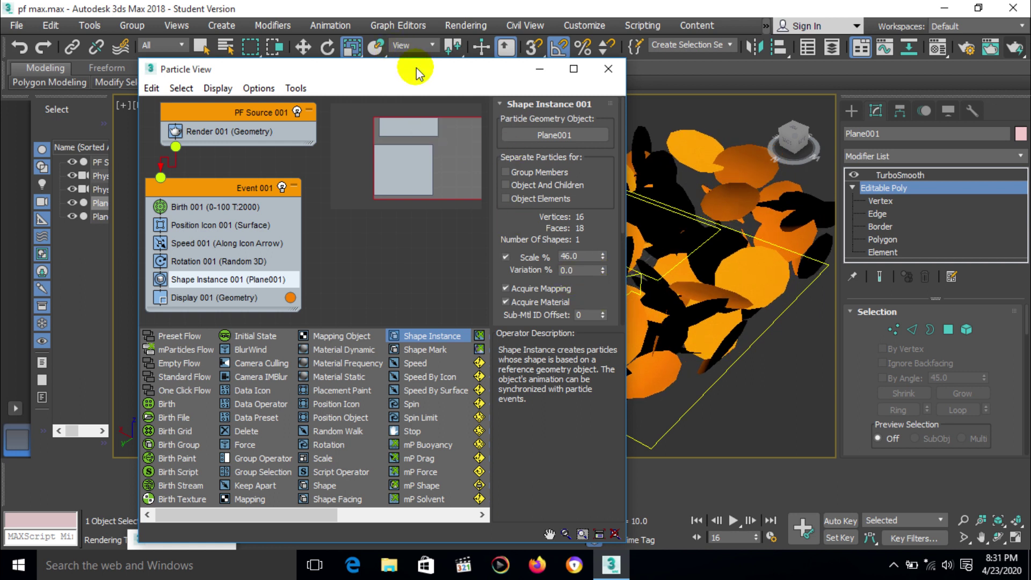
drag(418, 72, 231, 53)
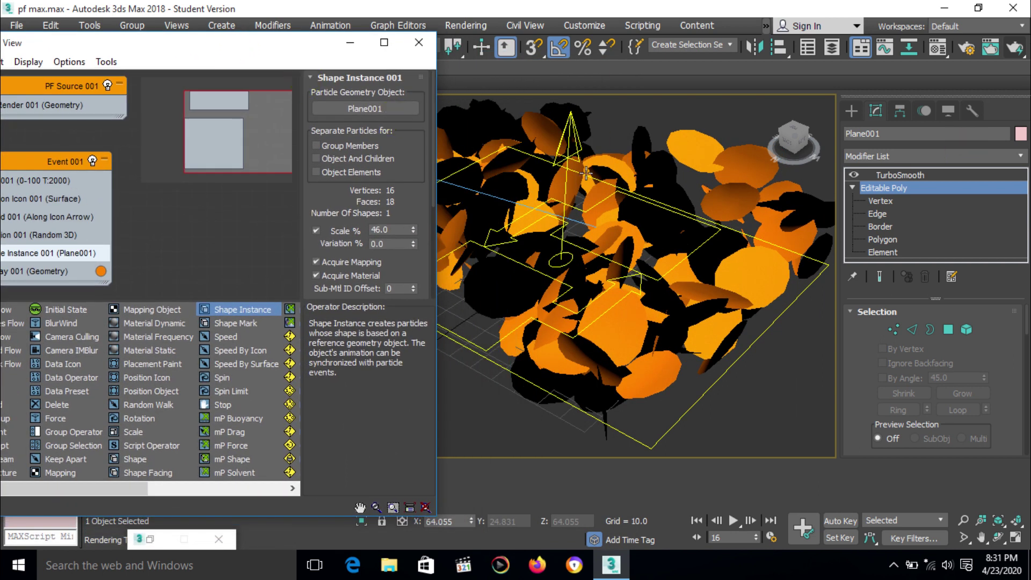
click(413, 226)
click(414, 226)
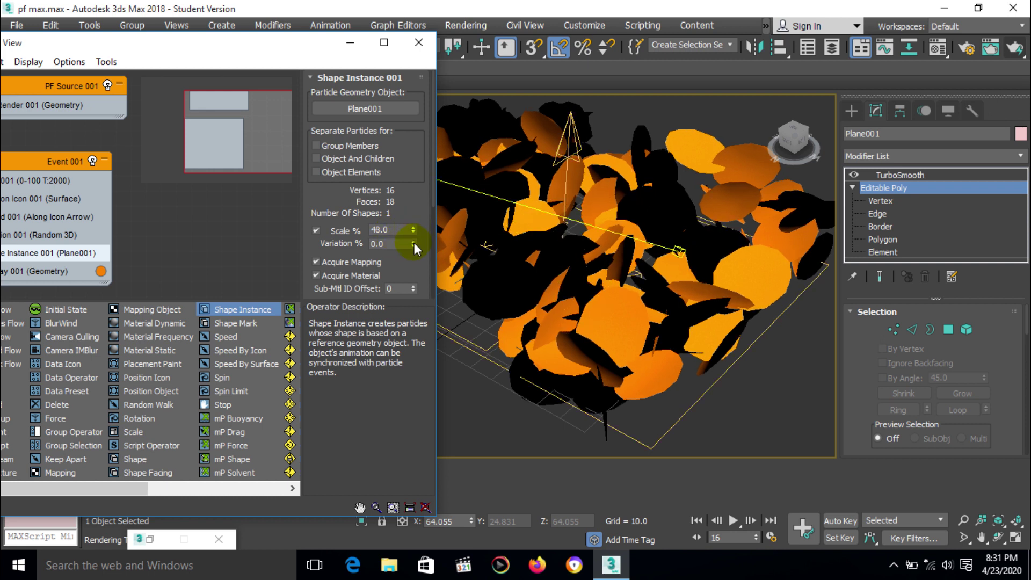
drag(414, 245, 419, 151)
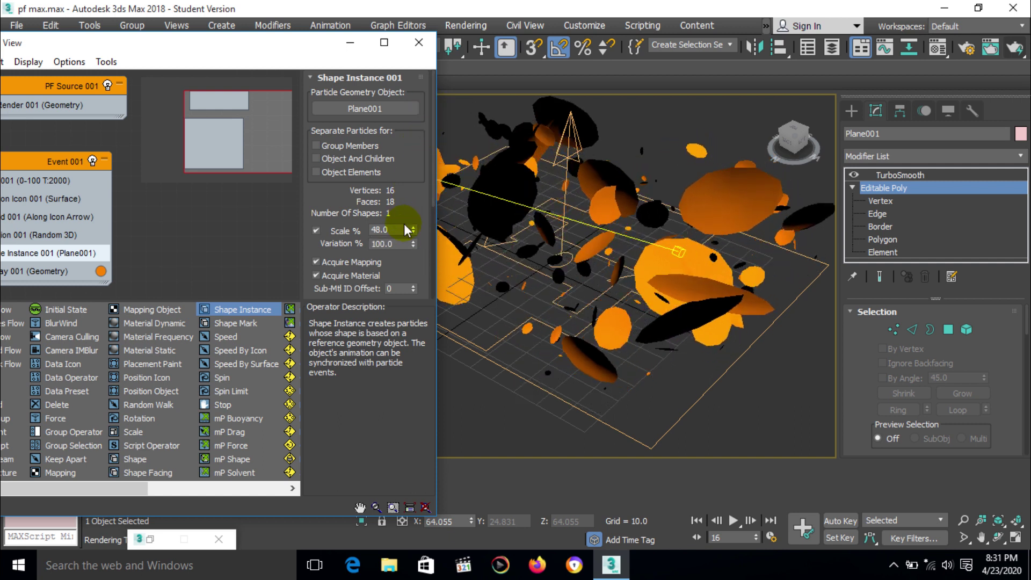
drag(414, 247, 413, 252)
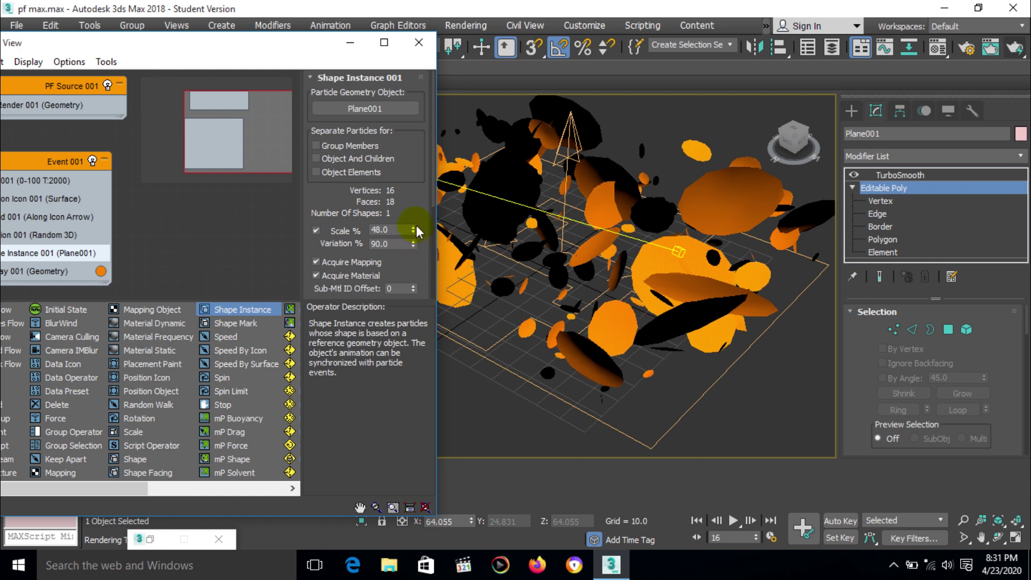
drag(416, 227, 417, 219)
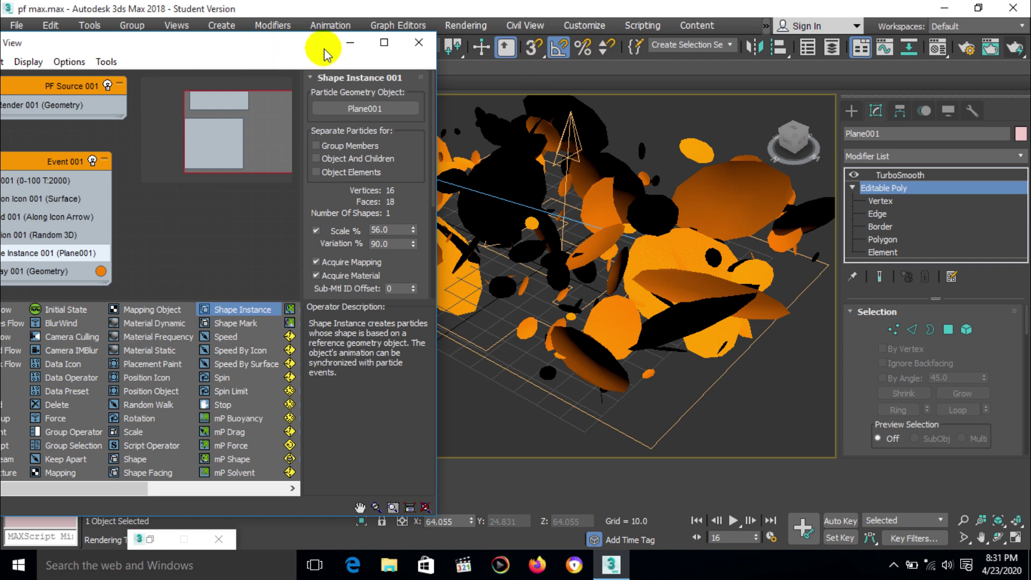
Minimize Particle View and inspect the scattered plane particles from several angles in the Perspective view
click(350, 42)
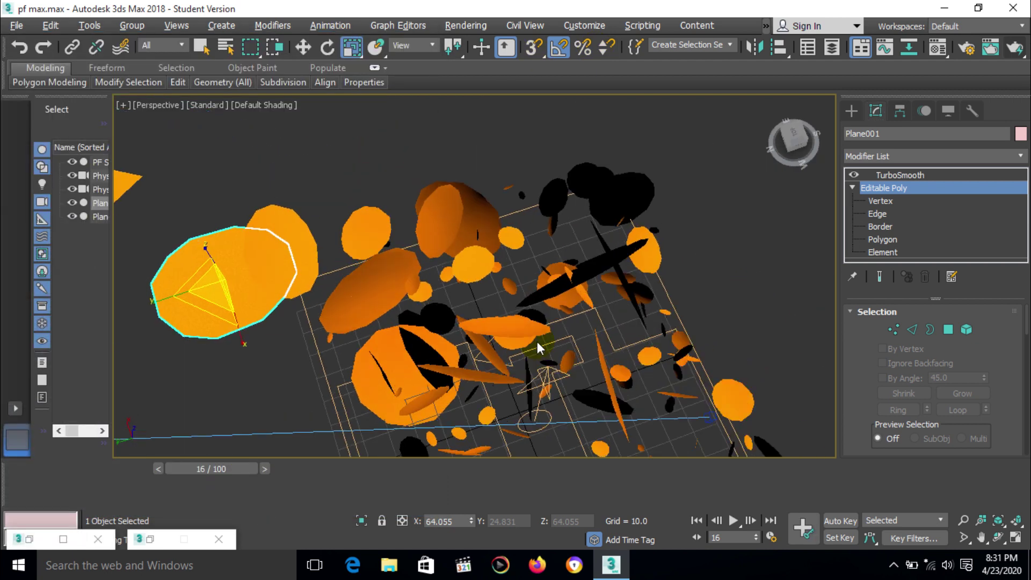
middle_drag(579, 323, 654, 579)
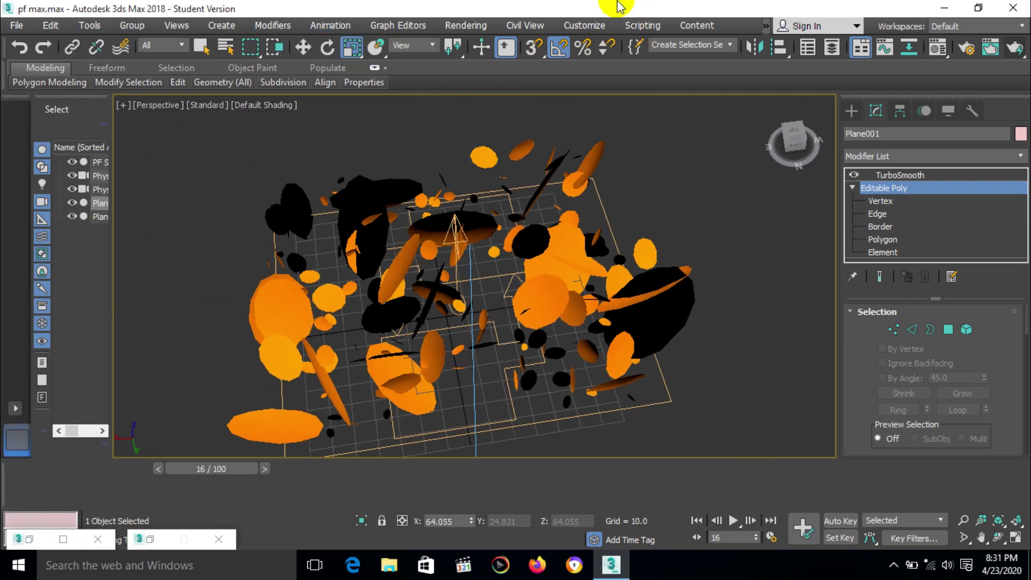
alt+middle_drag(810, 286, 639, 223)
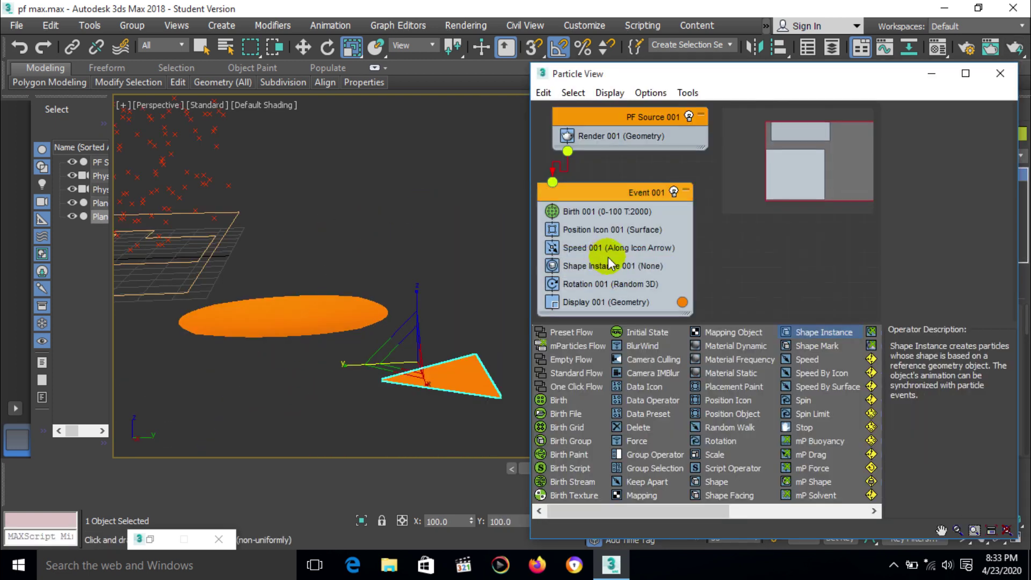
Pick the triangular plane Plane002 as the particle geometry object of Shape Instance 001
click(605, 282)
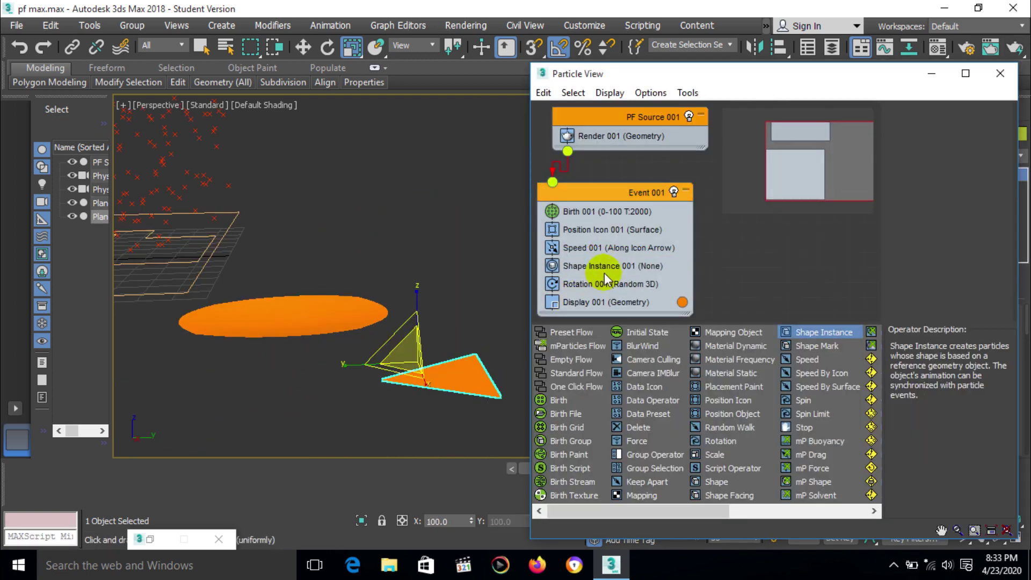
click(943, 140)
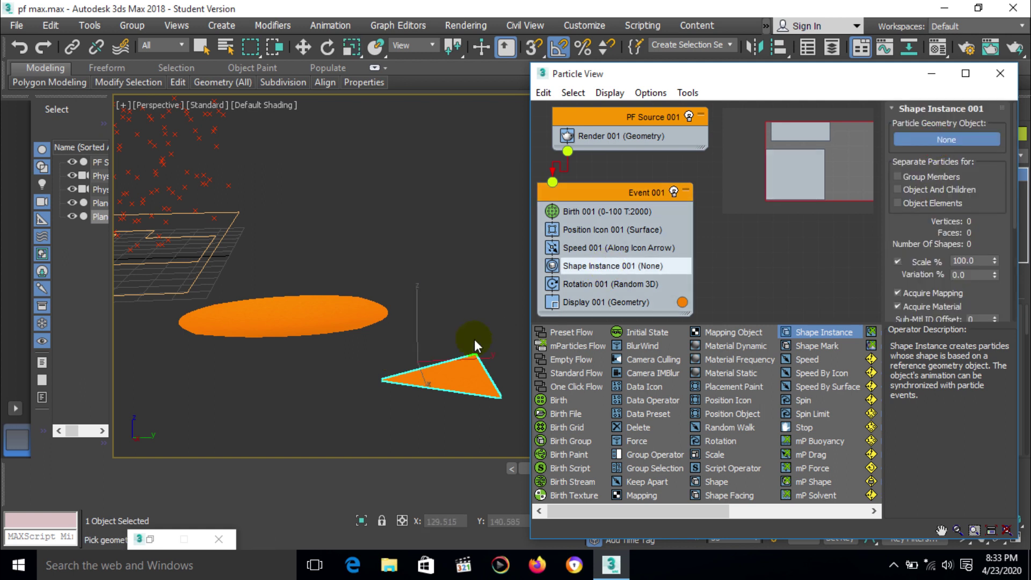
click(464, 375)
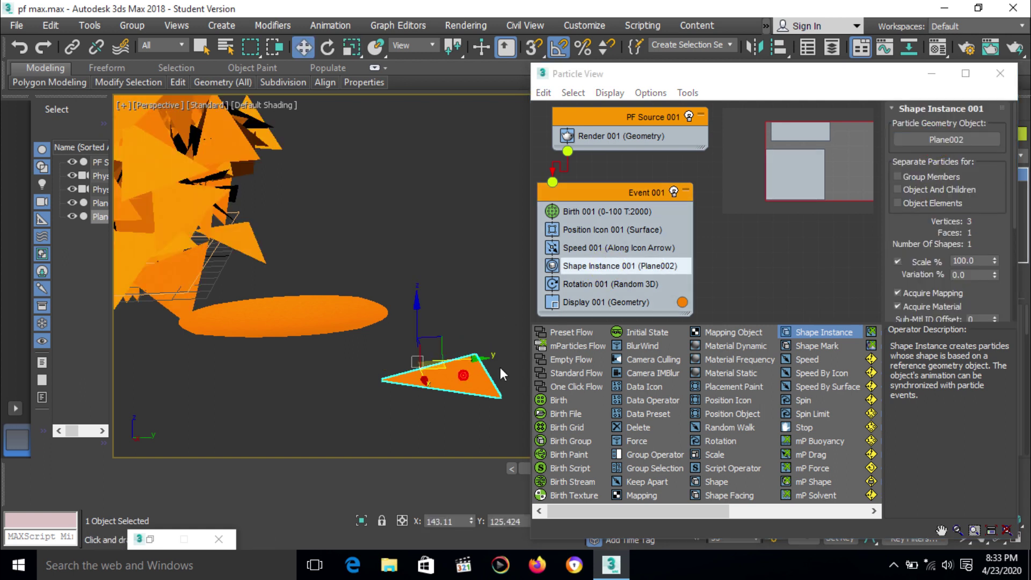
Minimize Particle View and render a close Perspective view of the triangle particles at frame 68
click(931, 74)
middle_drag(326, 303, 675, 354)
scroll(675, 354, down, 5)
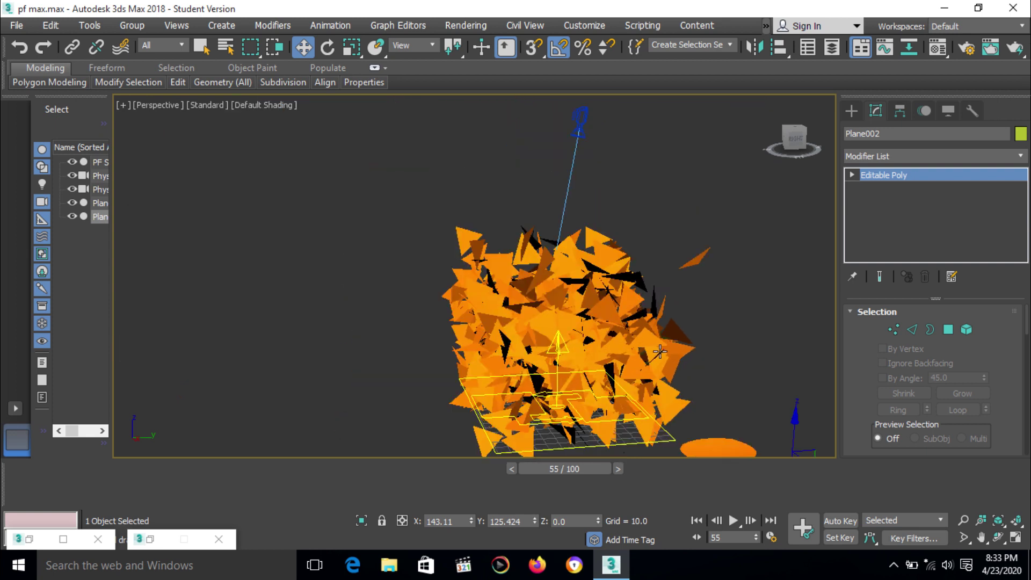
scroll(638, 368, up, 6)
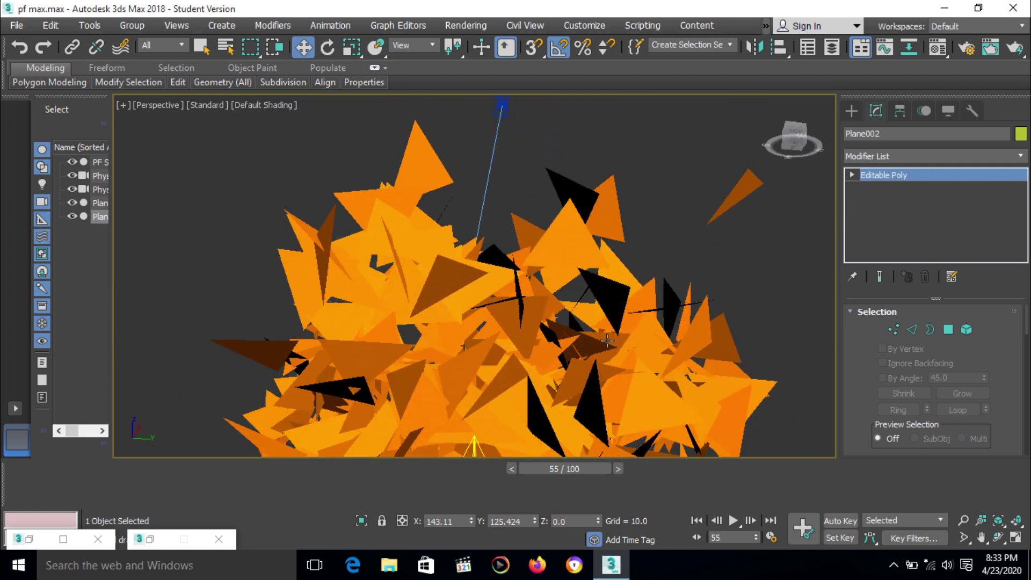
click(194, 471)
drag(564, 477, 679, 435)
alt+middle_drag(679, 435, 492, 434)
middle_drag(506, 364, 515, 438)
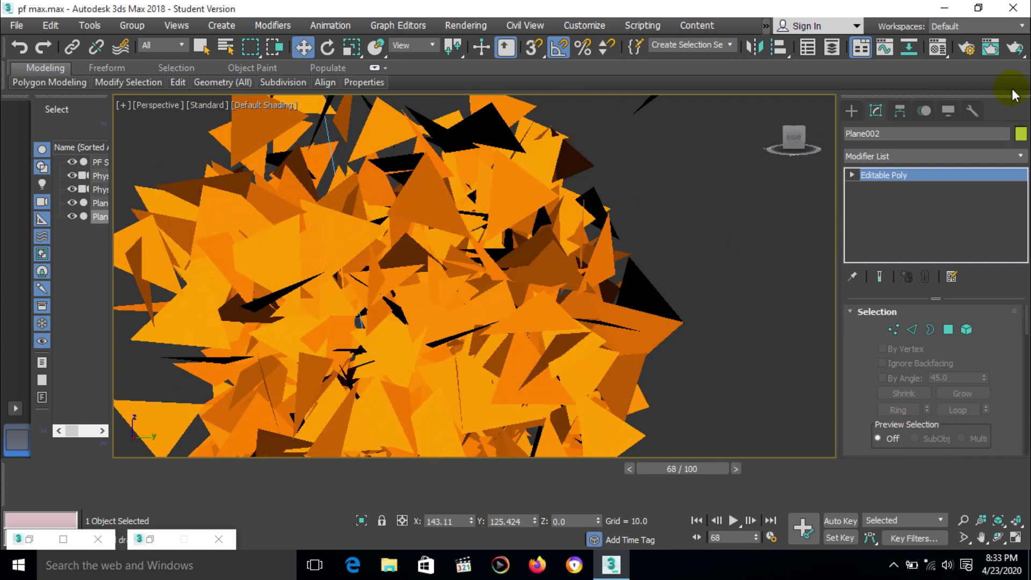
click(1016, 48)
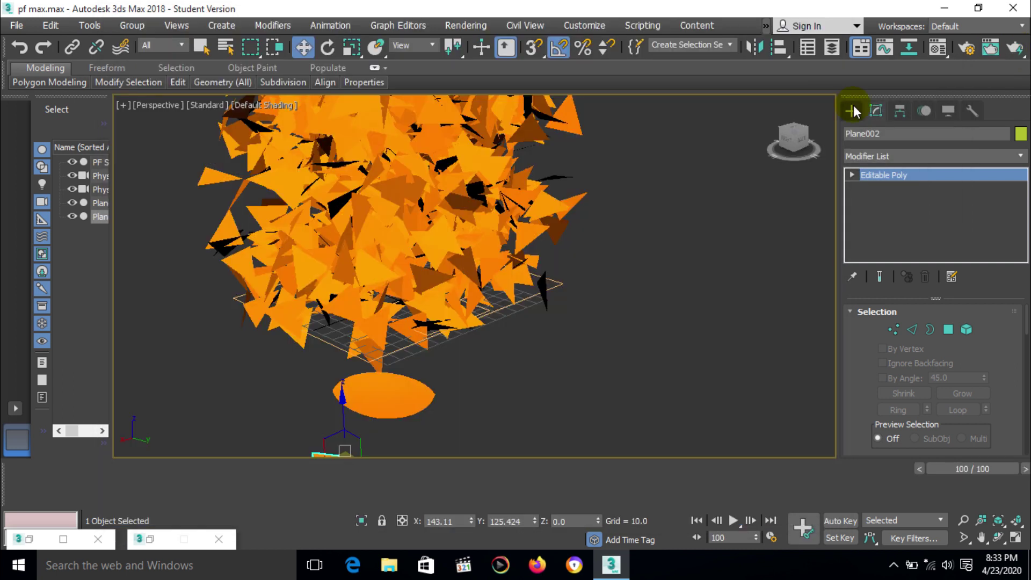
Create a teapot with a radius of about 11.5 on the empty ground beside the particle emitter
click(852, 110)
click(907, 267)
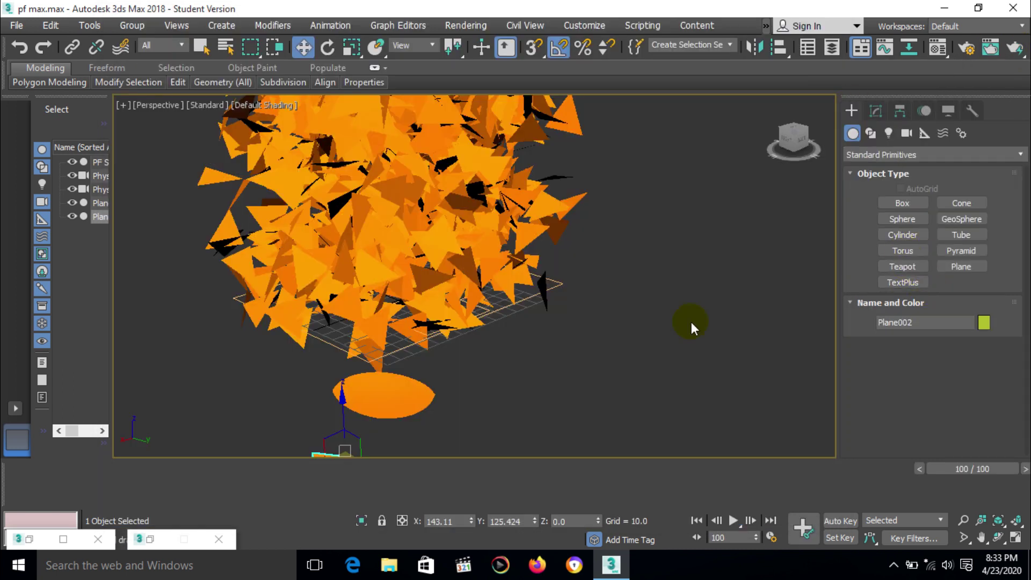
click(904, 268)
drag(610, 338, 617, 343)
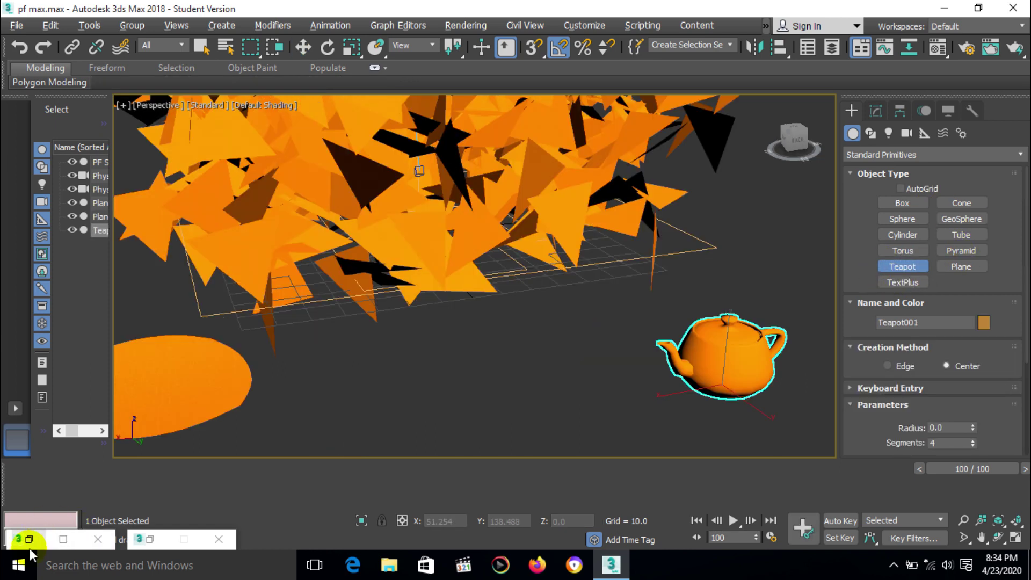
Restore Particle View and delete the Shape Instance 001 operator from Event 001
click(29, 539)
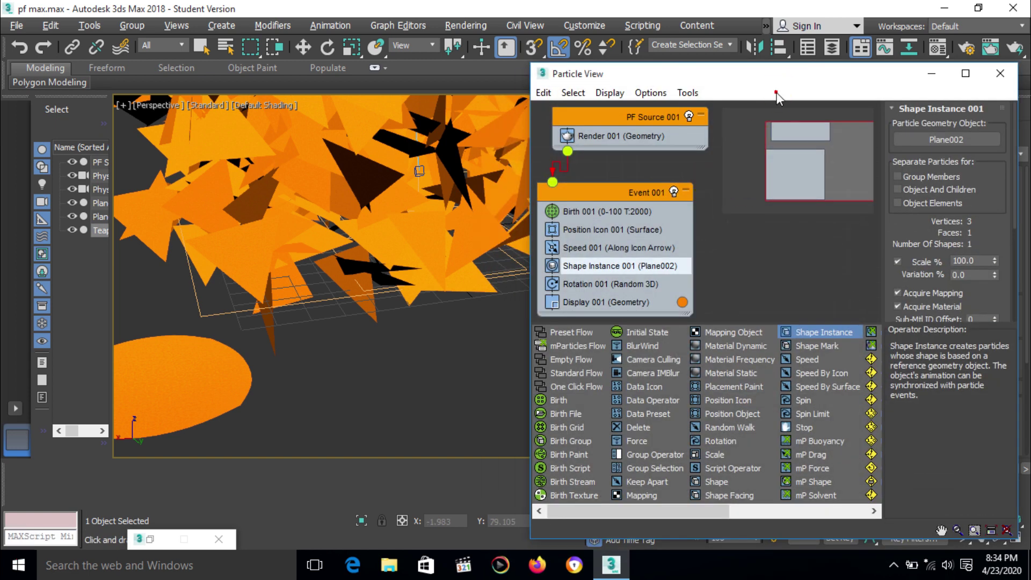
right_click(593, 267)
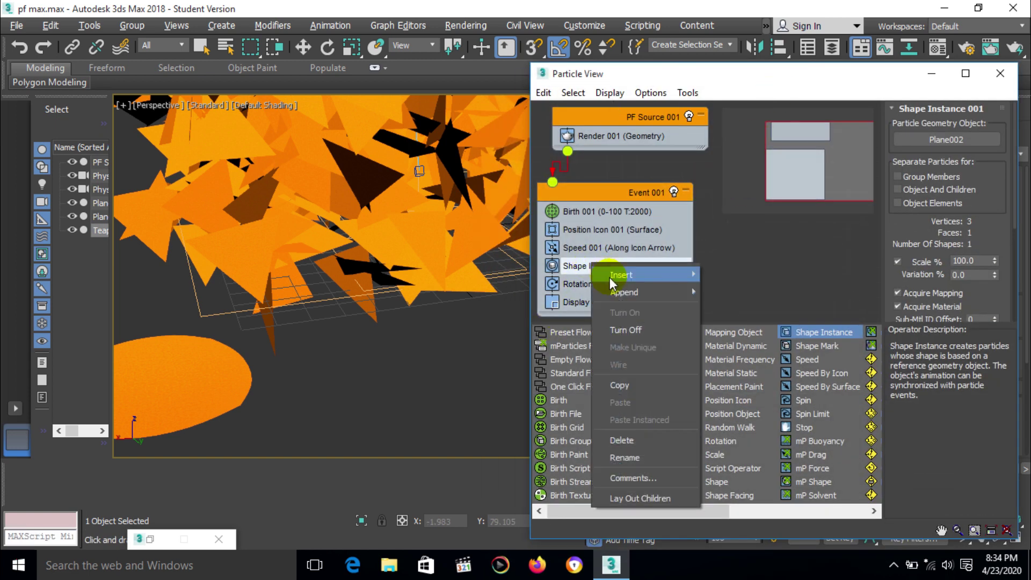
click(632, 439)
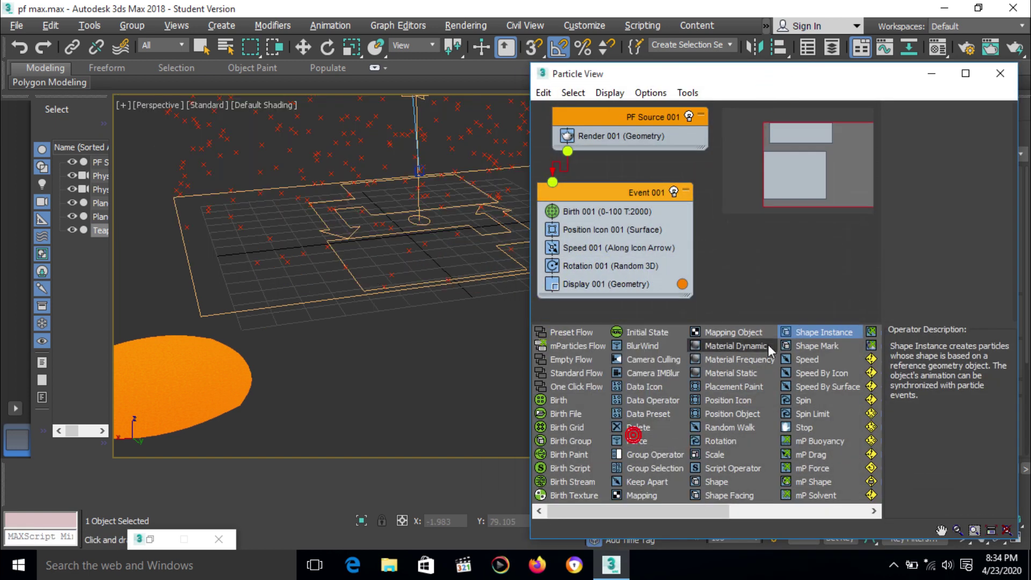
Add a new Shape Instance operator above Rotation 001 in Event 001 and pick the teapot as its geometry object
drag(838, 332, 617, 265)
click(611, 267)
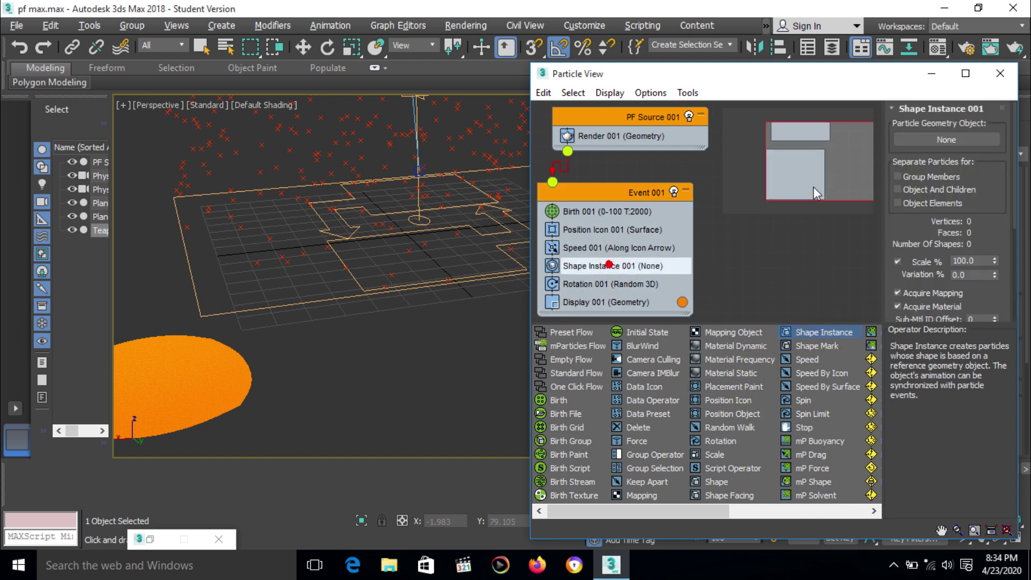
click(920, 142)
drag(779, 74, 256, 167)
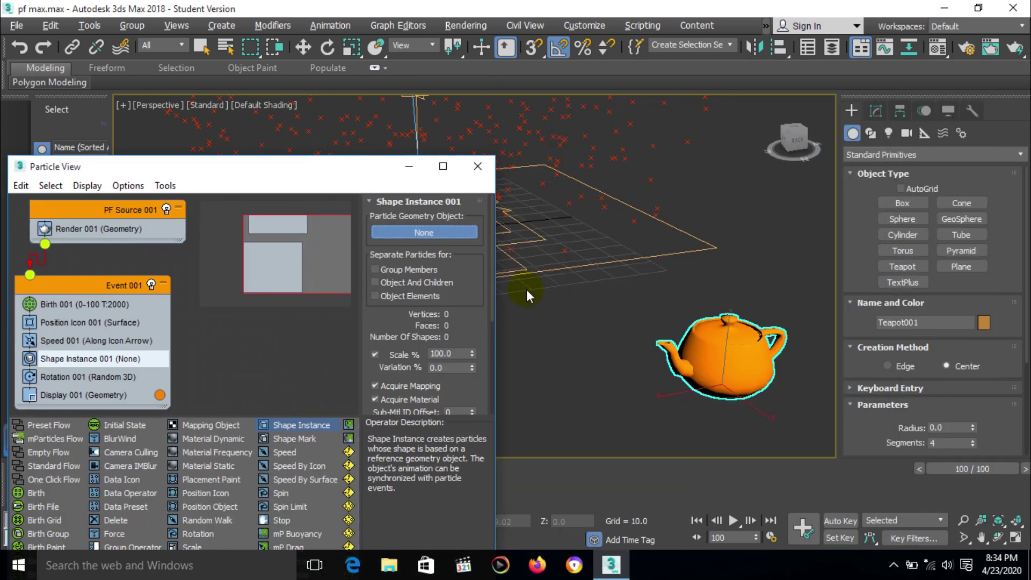
click(712, 351)
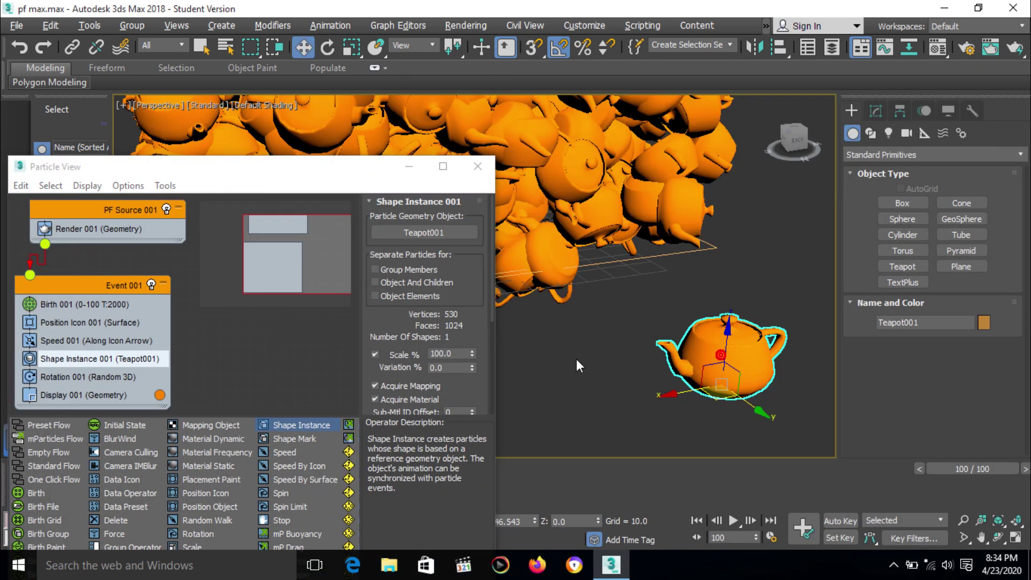
Minimize Particle View, select the PF Source emitter and inspect the teapot particles from several angles
click(412, 166)
scroll(580, 341, up, 5)
scroll(617, 344, down, 6)
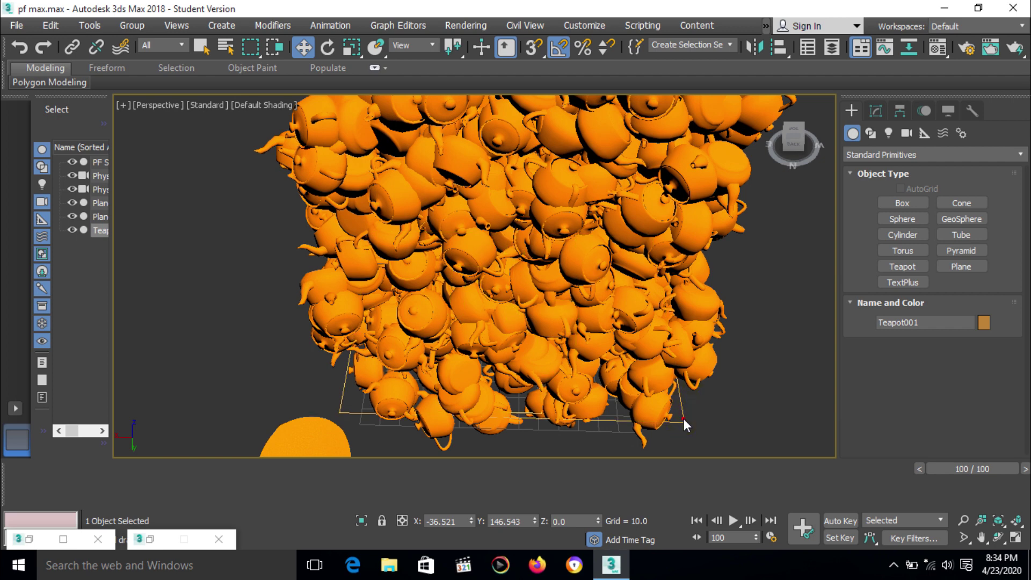
click(698, 420)
click(684, 422)
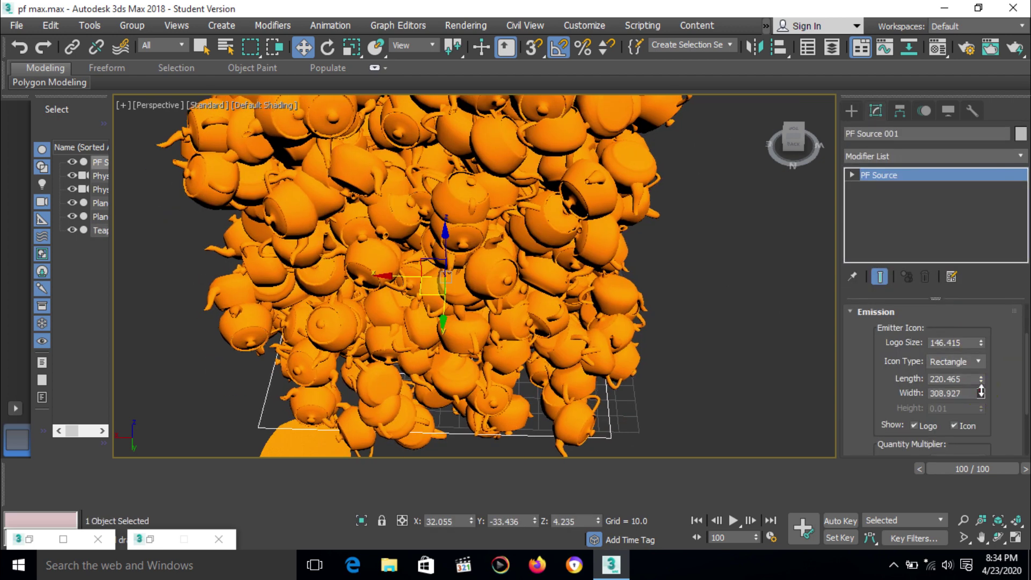
scroll(644, 390, up, 5)
alt+middle_drag(644, 390, 466, 372)
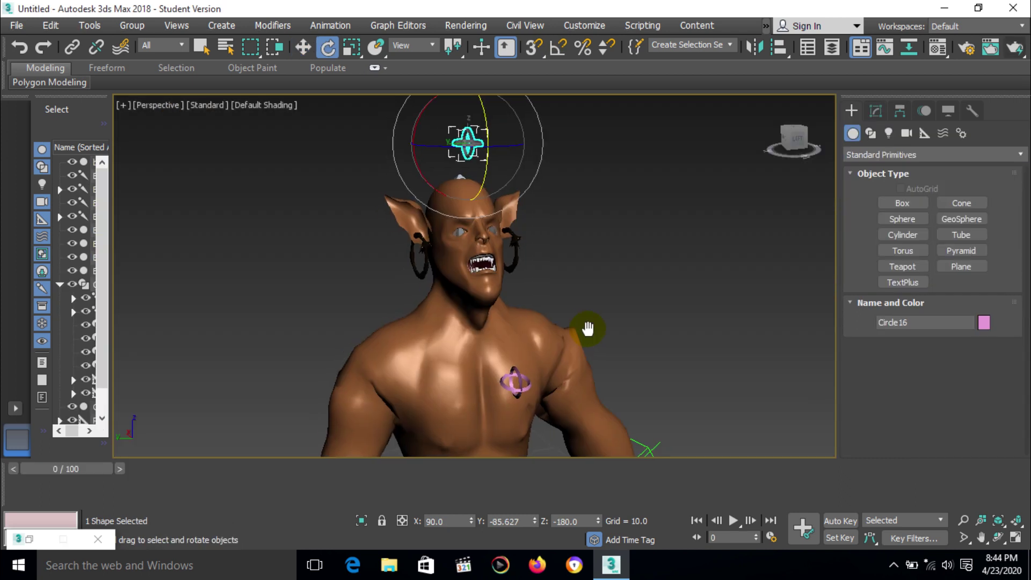
alt+middle_drag(587, 329, 615, 312)
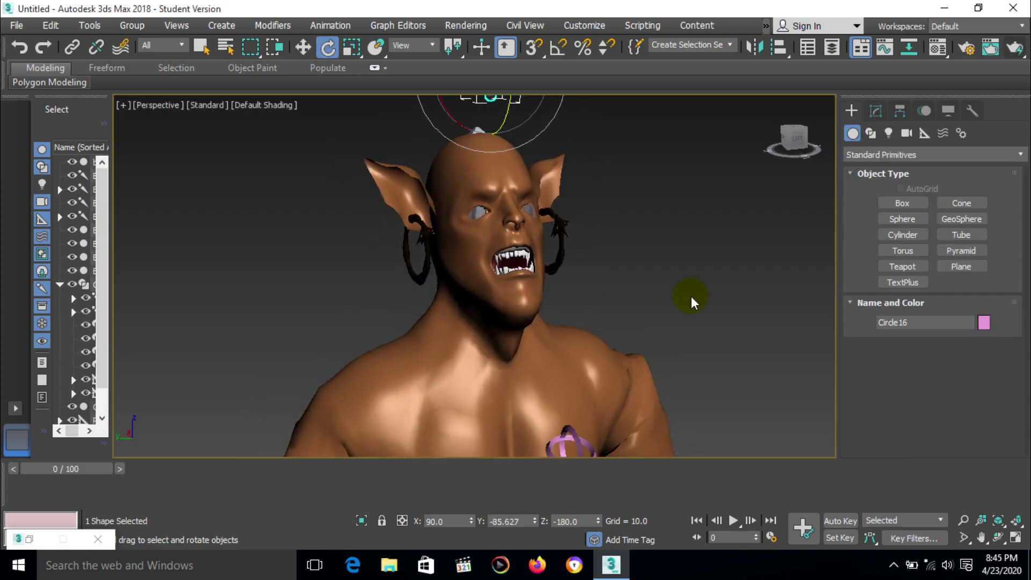
In the character scene, create a PF Source particle system with an icon about 85.8 long on the ground in front of the character
click(692, 281)
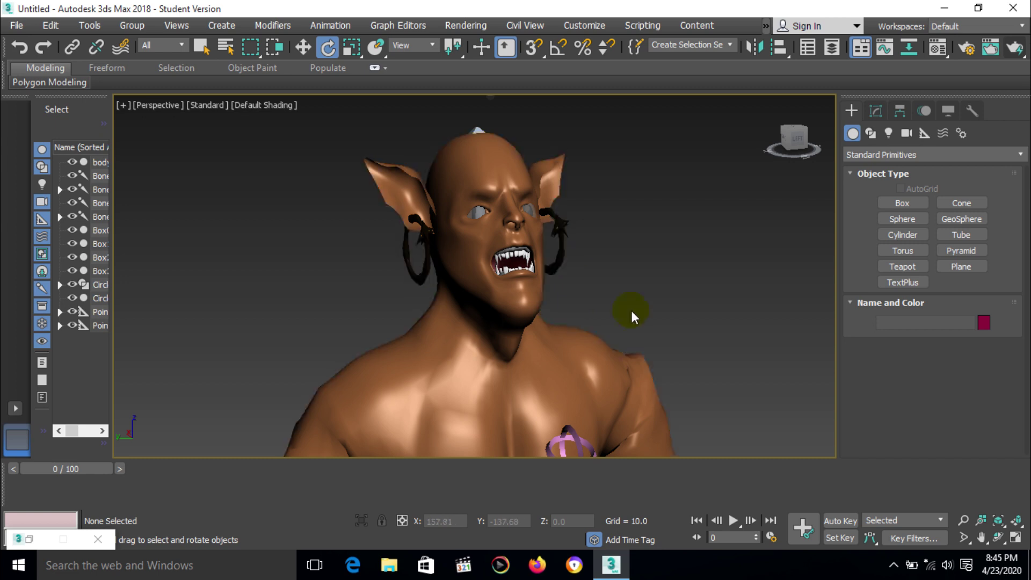
alt+middle_drag(620, 376, 547, 361)
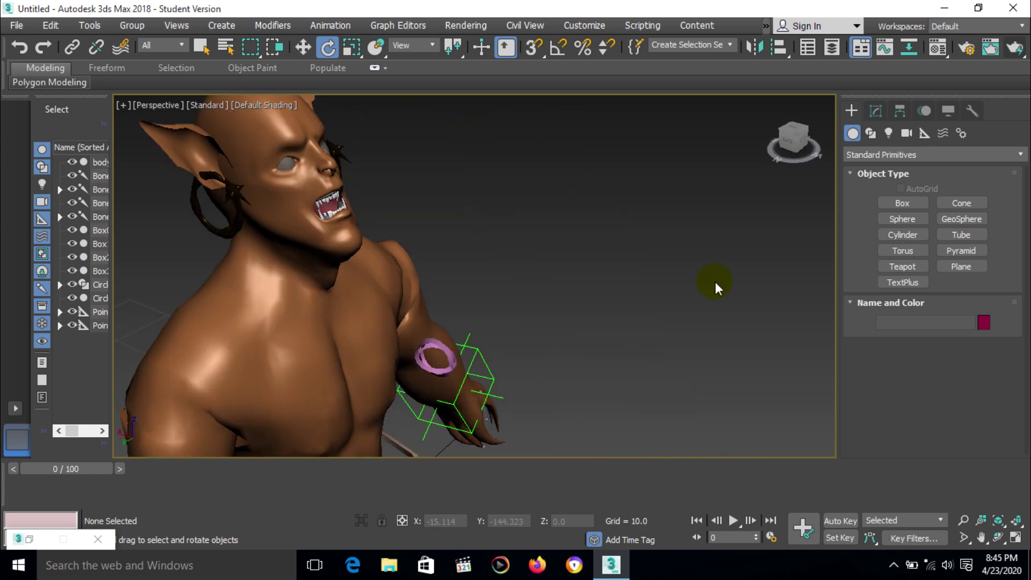
click(877, 109)
click(854, 111)
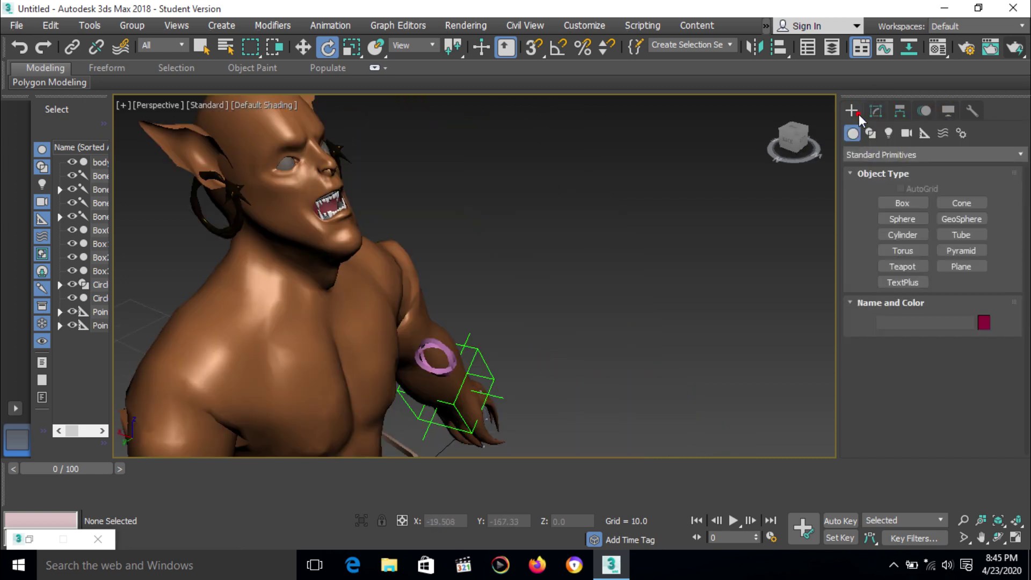
click(875, 154)
scroll(576, 305, down, 7)
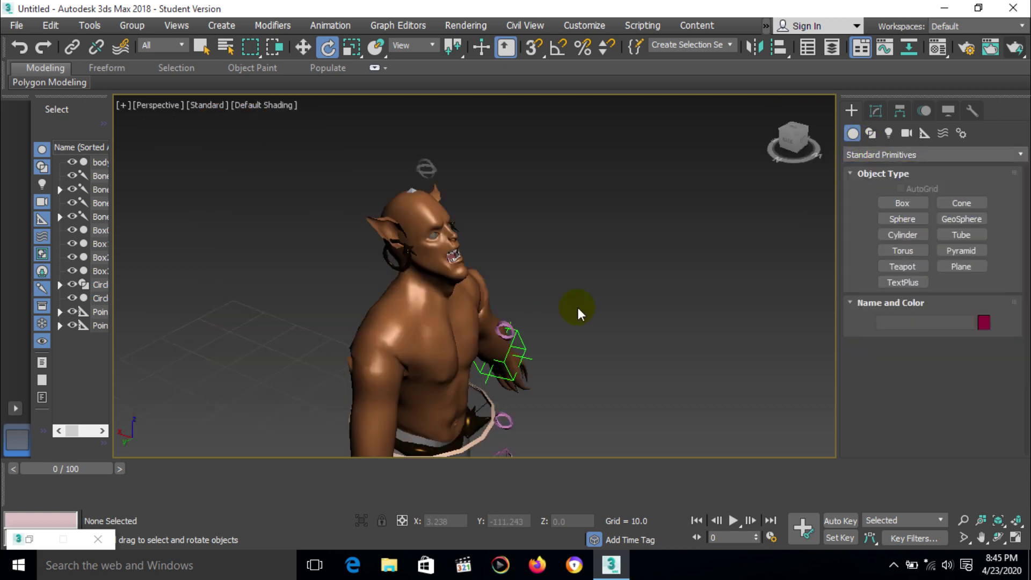
click(519, 345)
click(913, 155)
click(884, 208)
click(902, 203)
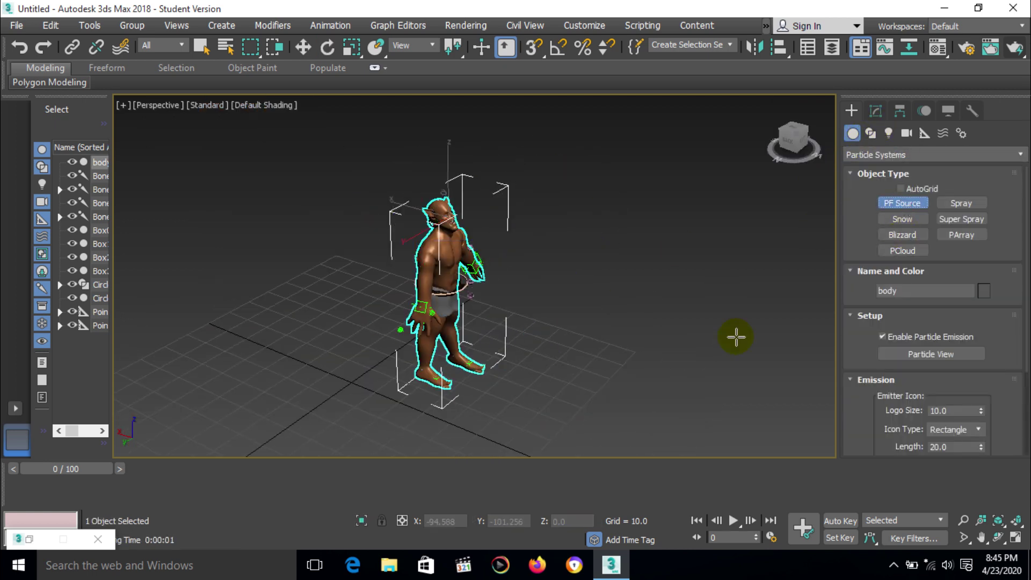
drag(628, 381, 738, 396)
right_click(738, 396)
Set the angle snap to 90 degrees, enable it and rotate the PF Source emitter 180 degrees so its arrow points up
drag(661, 350, 725, 449)
key(ctrl+z)
right_click(558, 48)
drag(529, 289, 380, 315)
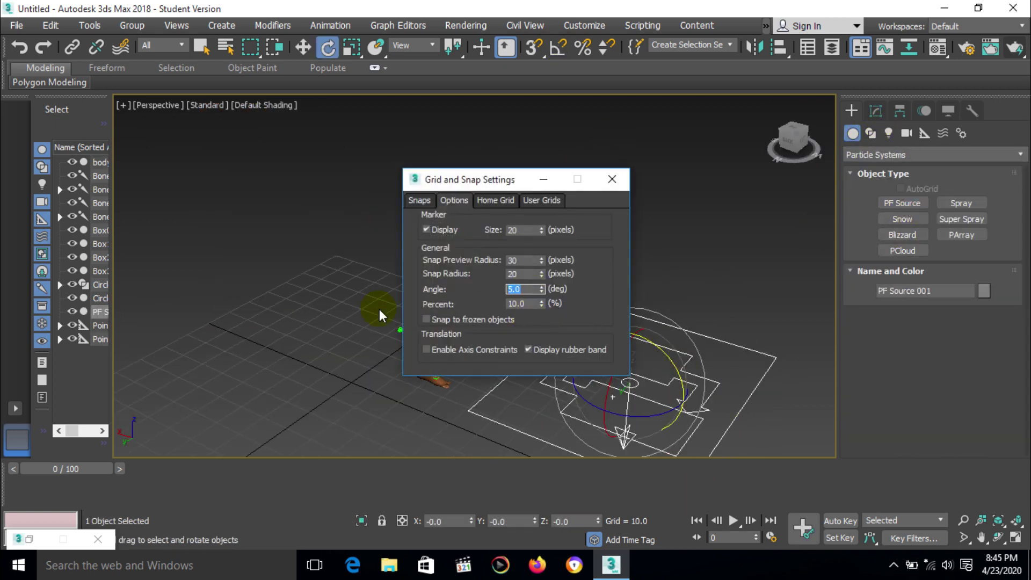
text(90)
click(616, 179)
click(558, 47)
drag(656, 347, 720, 440)
alt+middle_drag(721, 425, 723, 370)
Add a Shape Instance operator below Rotation 001 in Event 001 and pick the character's body as its geometry object
click(876, 111)
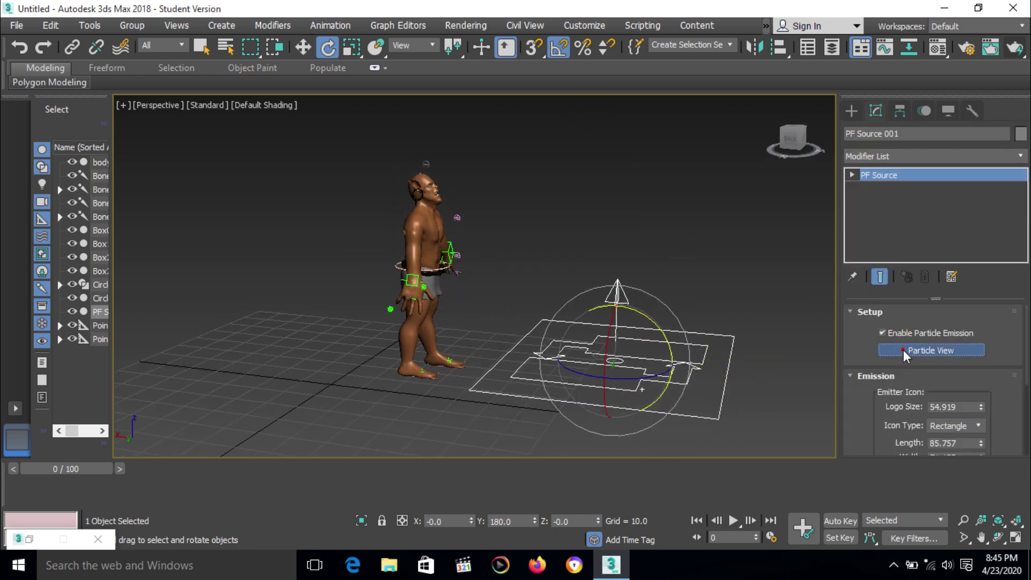
click(909, 351)
drag(301, 425, 120, 396)
click(98, 377)
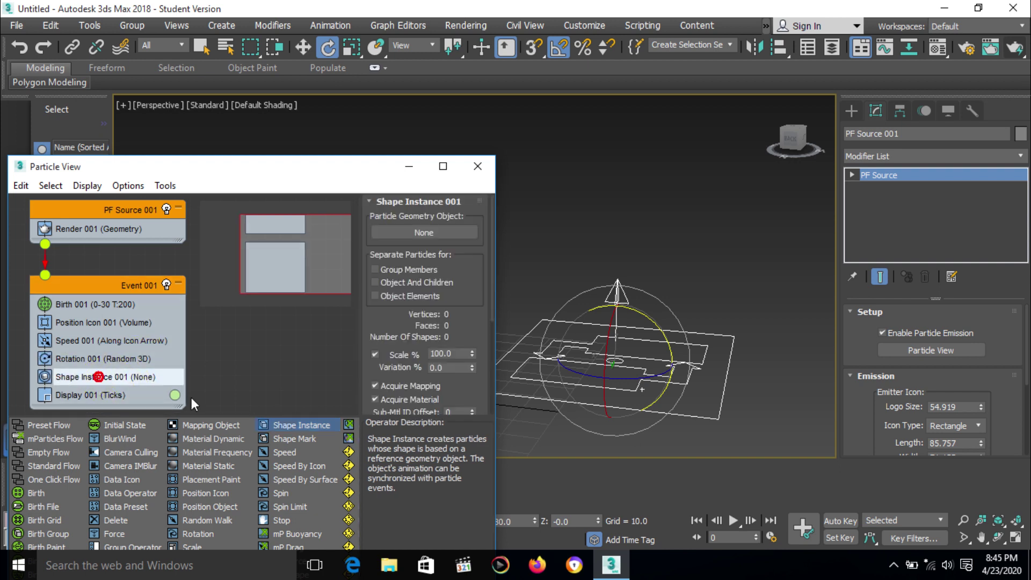
click(402, 237)
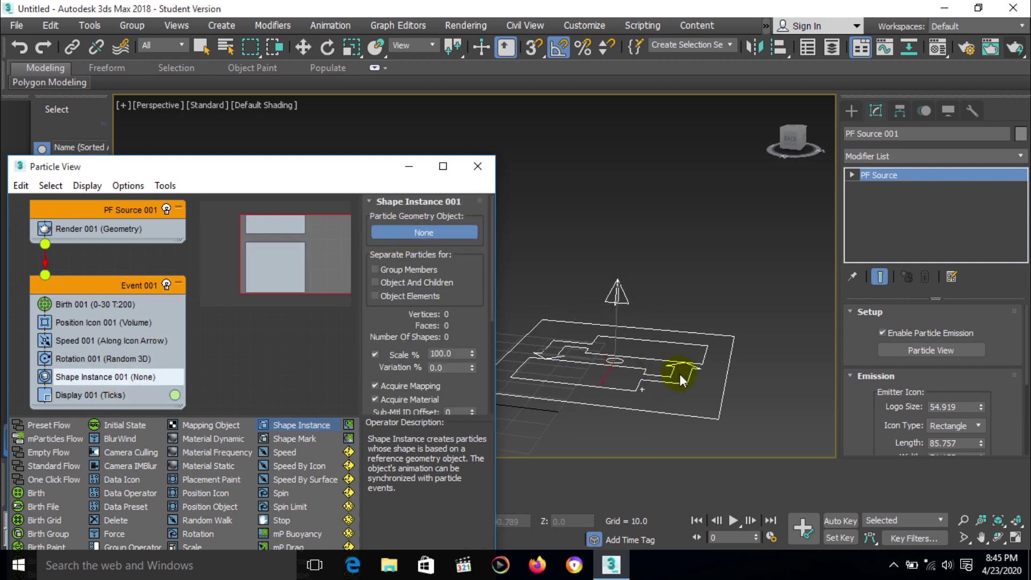
drag(403, 170, 251, 218)
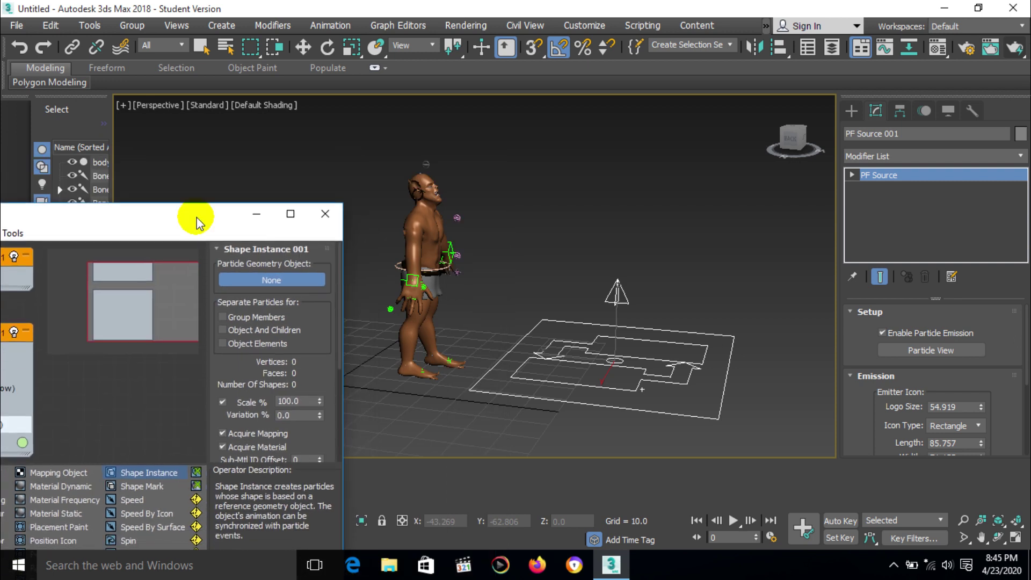
click(417, 231)
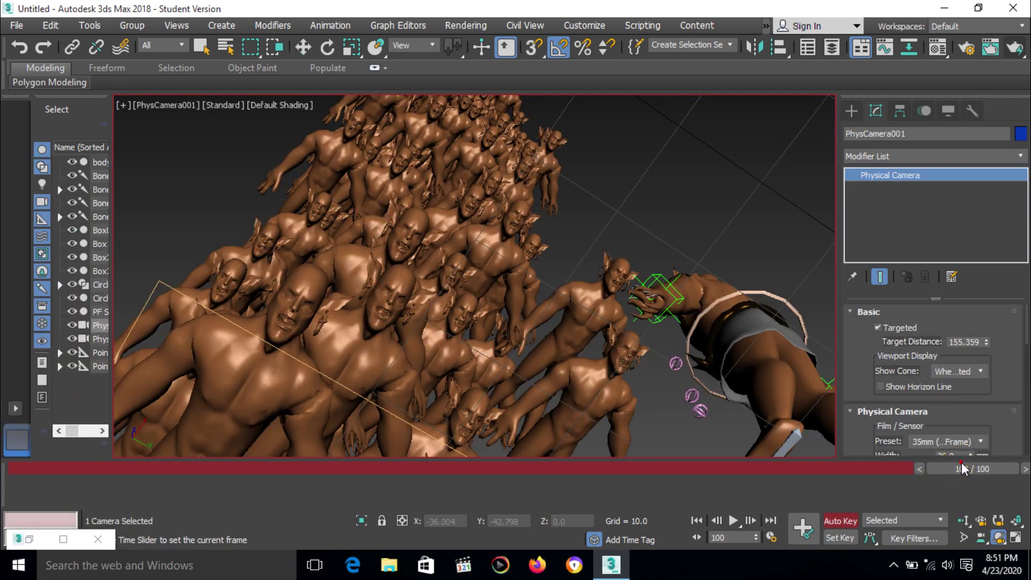
With Auto Key on at frame 100, shift PhysCamera001's view past the character and dolly back to bring the emitter into frame
mouse_move(962, 469)
mouse_down()
mouse_move(784, 469)
mouse_move(524, 500)
mouse_move(658, 472)
mouse_move(955, 472)
mouse_up()
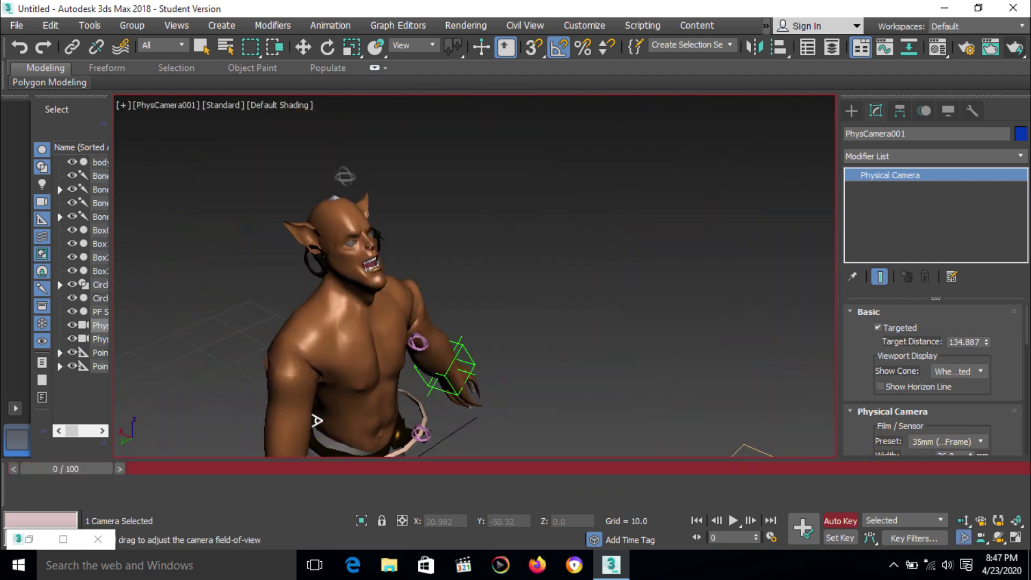
drag(60, 471, 977, 471)
click(964, 537)
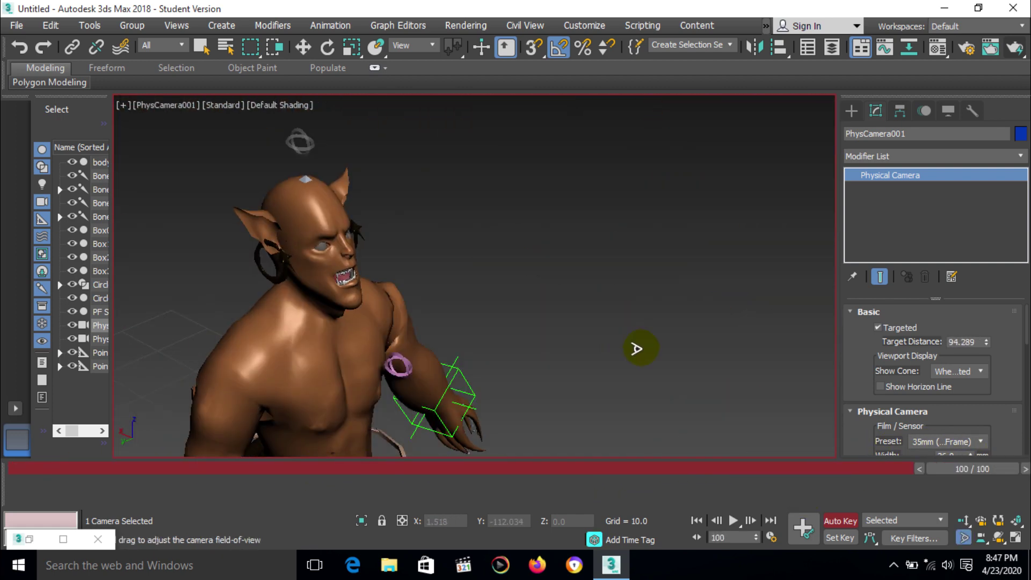
click(981, 537)
click(998, 537)
drag(618, 353, 435, 353)
click(964, 520)
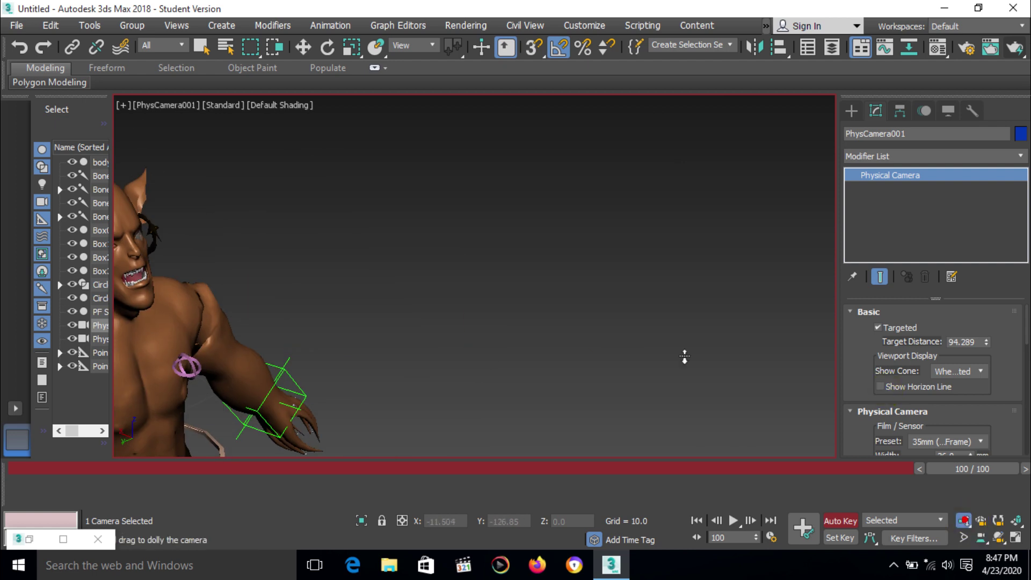
drag(684, 357, 688, 451)
Set Birth 001's emit stop to frame 100 and scrub the timeline to check the emitted characters
key(6)
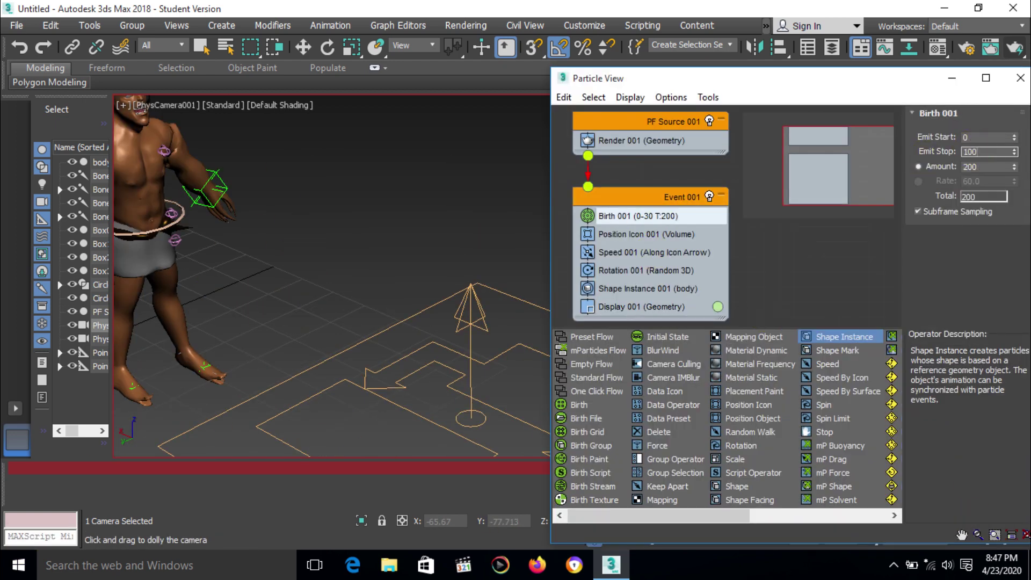
click(952, 78)
drag(944, 470, 926, 505)
Change the orientation matrix of Rotation 001 from Random 3D to another option and scrub the timeline to check the particles
key(6)
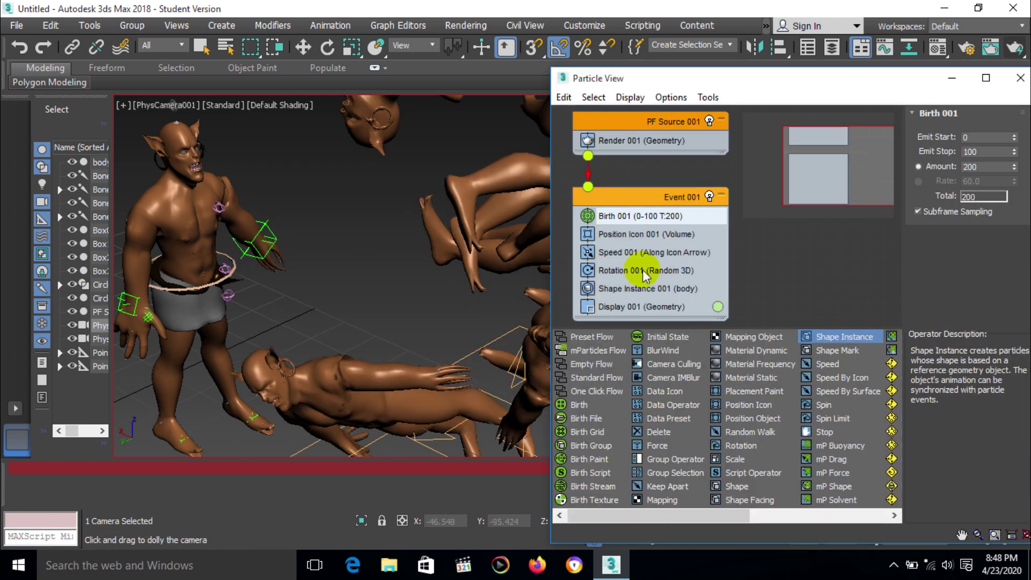
drag(648, 288, 749, 315)
click(645, 270)
click(993, 148)
click(977, 180)
click(948, 78)
drag(913, 469, 252, 462)
click(50, 538)
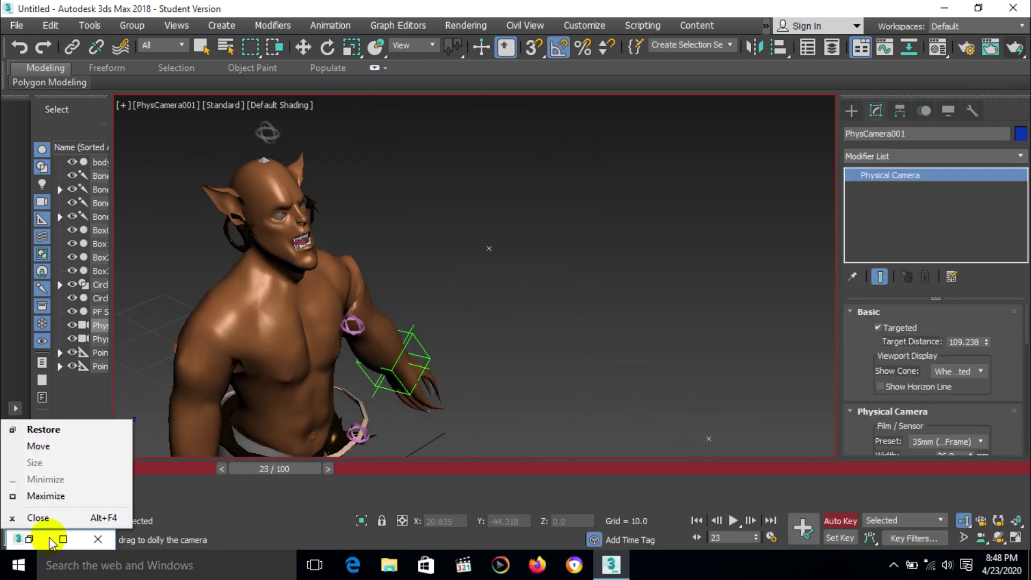
Set the orientation matrix of Rotation 001 to Speed Space and scrub the timeline to check the particles
click(43, 430)
click(967, 145)
click(950, 182)
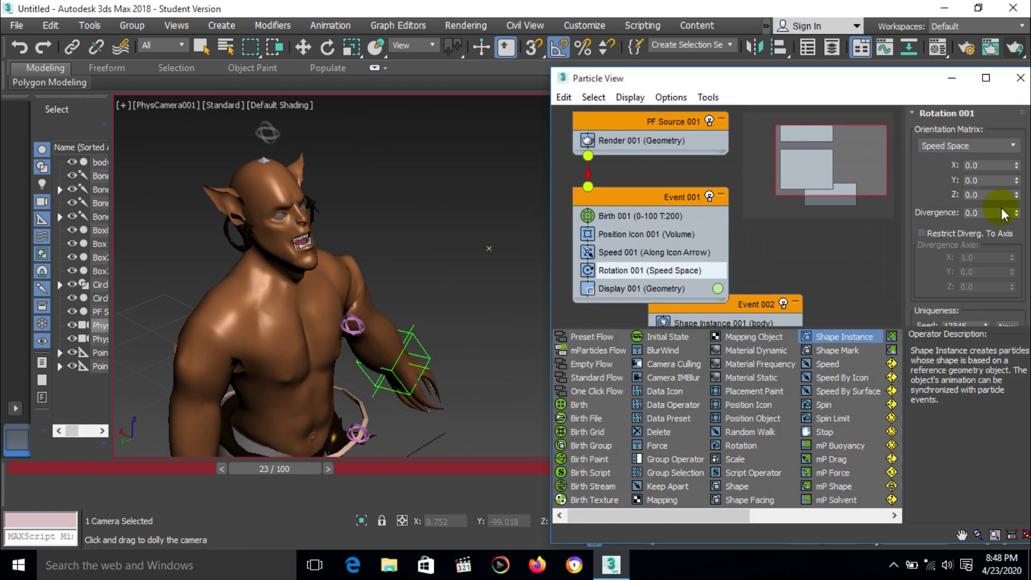
click(952, 78)
drag(275, 469, 725, 479)
Turn off Auto Key and render the PhysCamera001 view at frame 73, closing the rendered image after checking it
click(840, 521)
click(1015, 47)
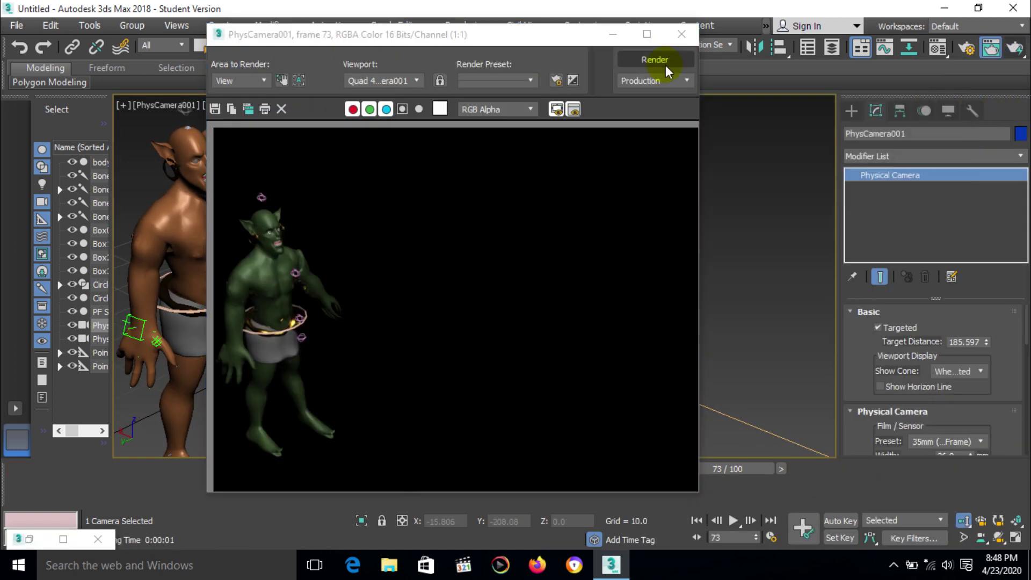
click(682, 33)
Choose a display type for Display 001 in Event 001 and play the animation to check the particles
click(29, 539)
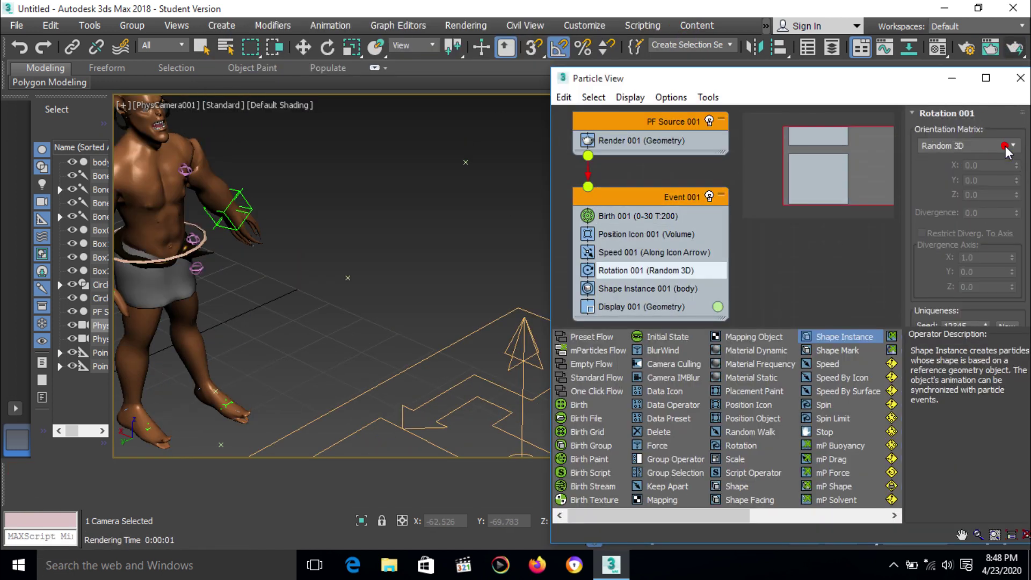
click(666, 307)
click(978, 136)
click(967, 200)
click(952, 78)
click(751, 521)
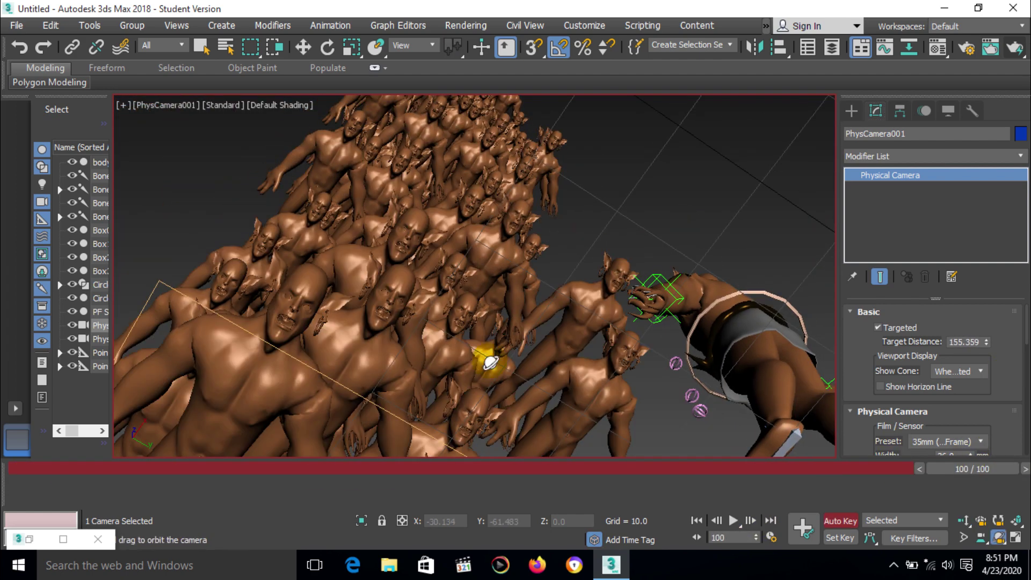
Select the PF Source 001 emitter and open the settings of the Shape Instance 001 operator in Event 001
click(290, 357)
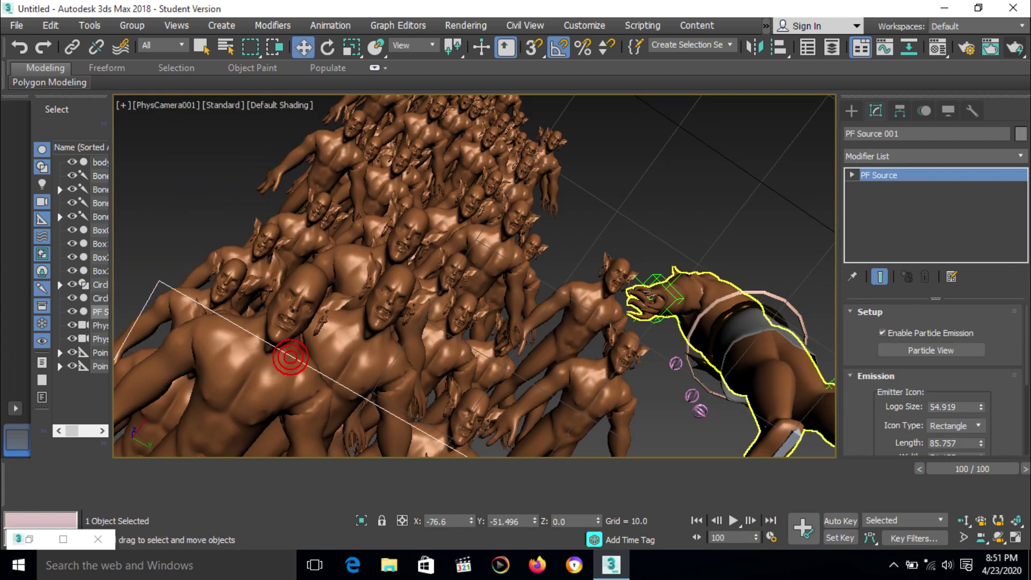
scroll(1020, 350, down, 3)
click(29, 539)
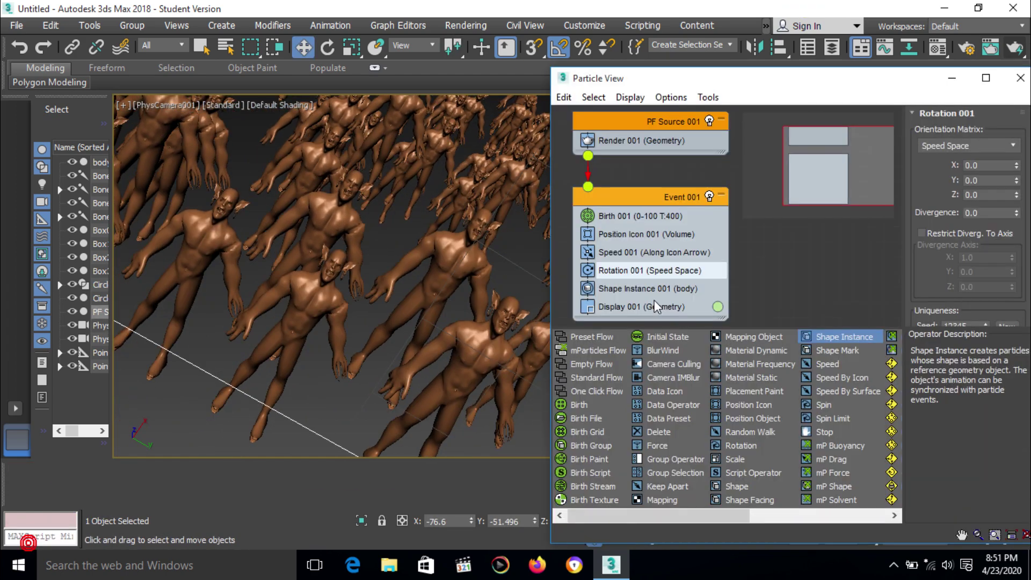
click(648, 289)
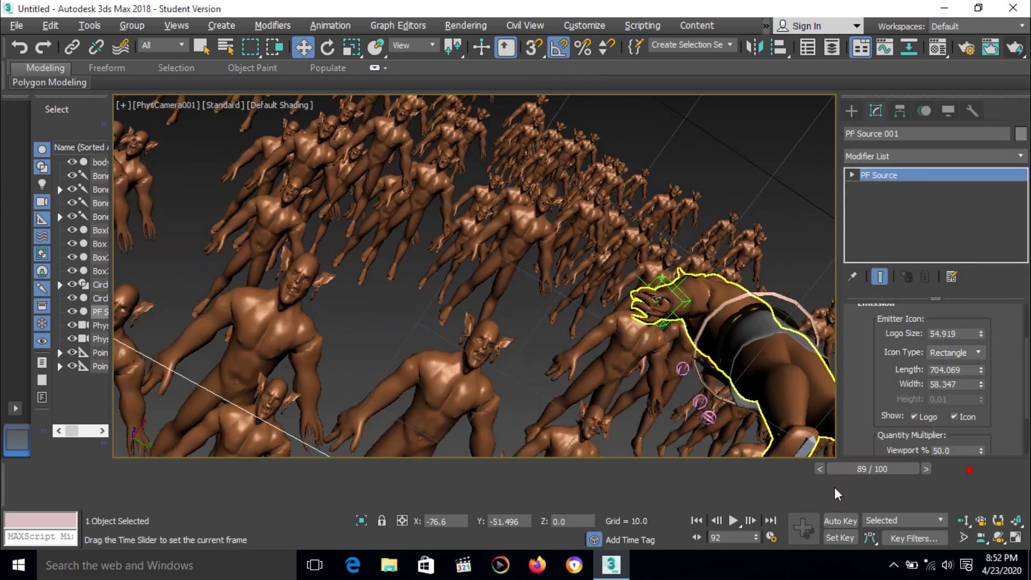